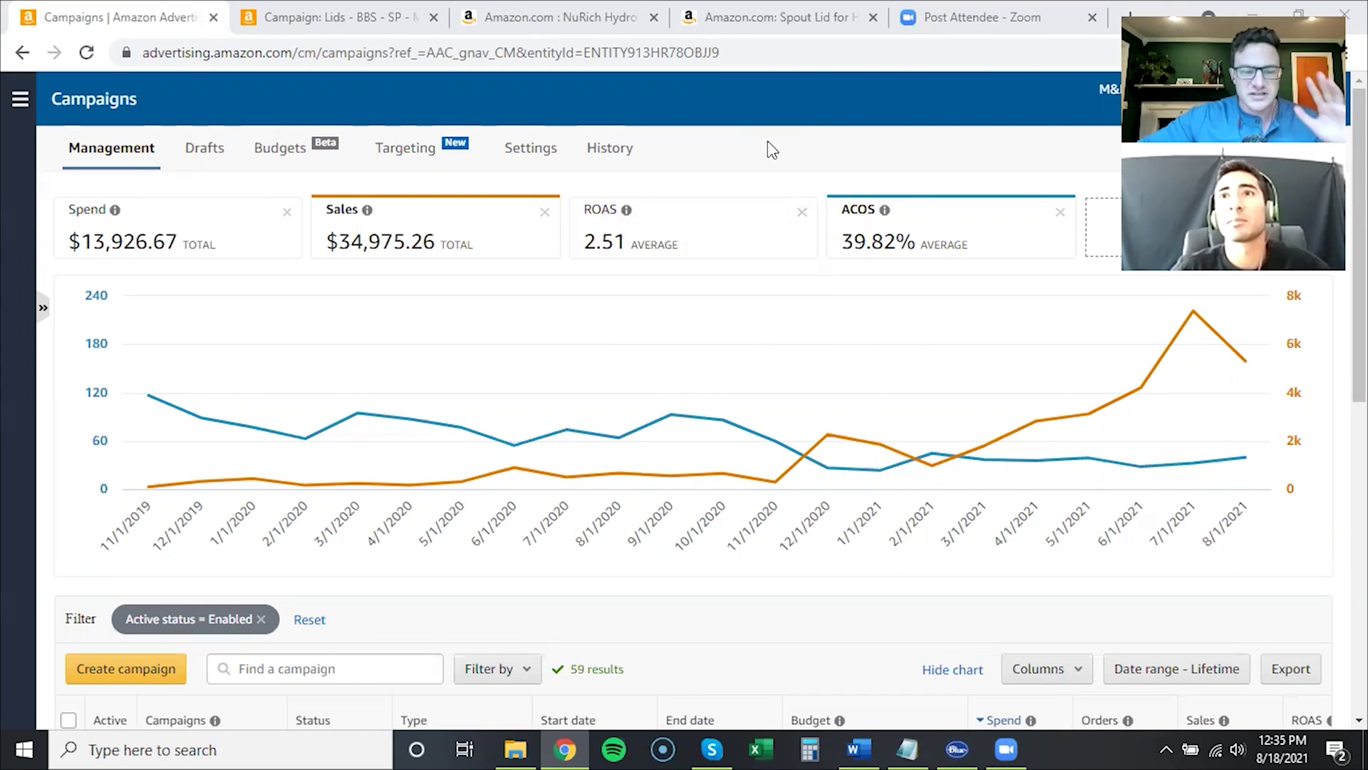
Bring Word's Document1 forward and highlight the opening top 10 keywords/competitor ASIN line
click(866, 746)
scroll(721, 452, down, 1)
scroll(769, 440, down, 1)
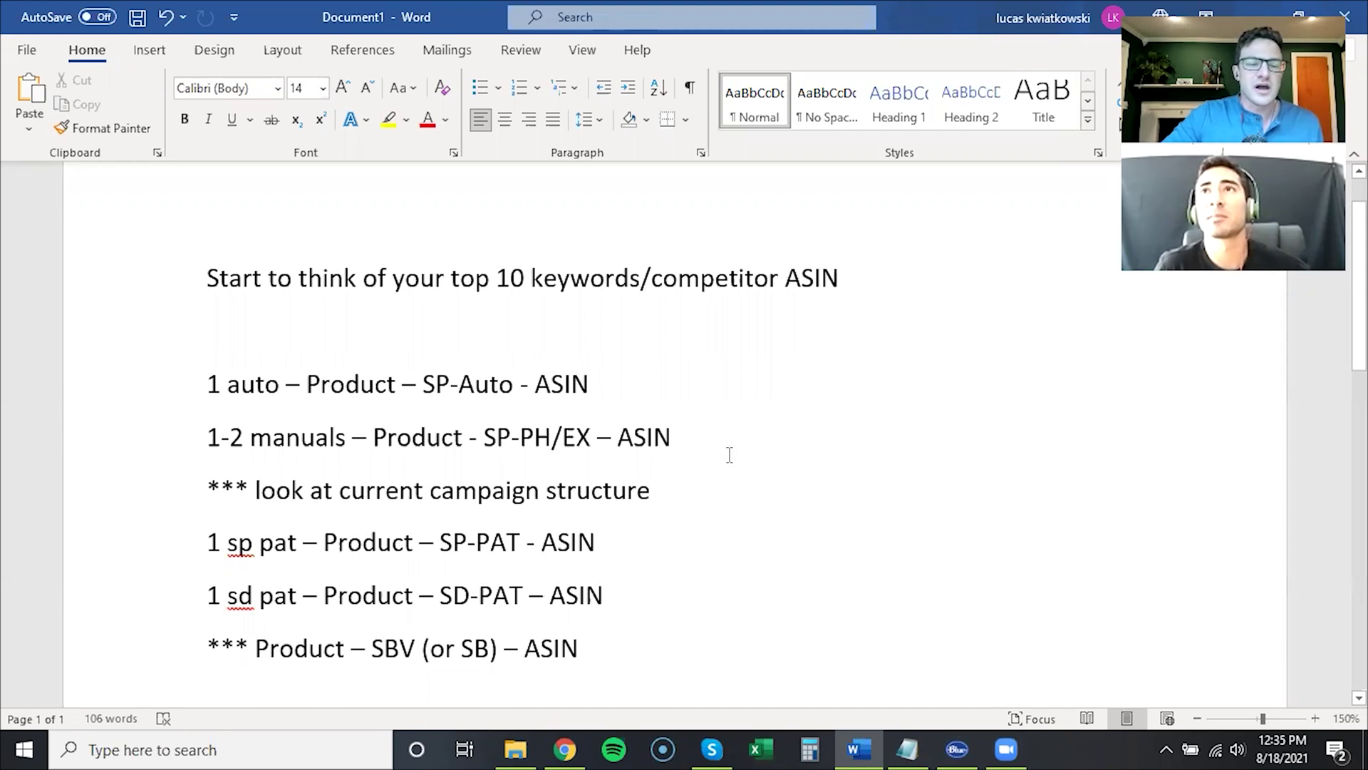
scroll(703, 432, down, 1)
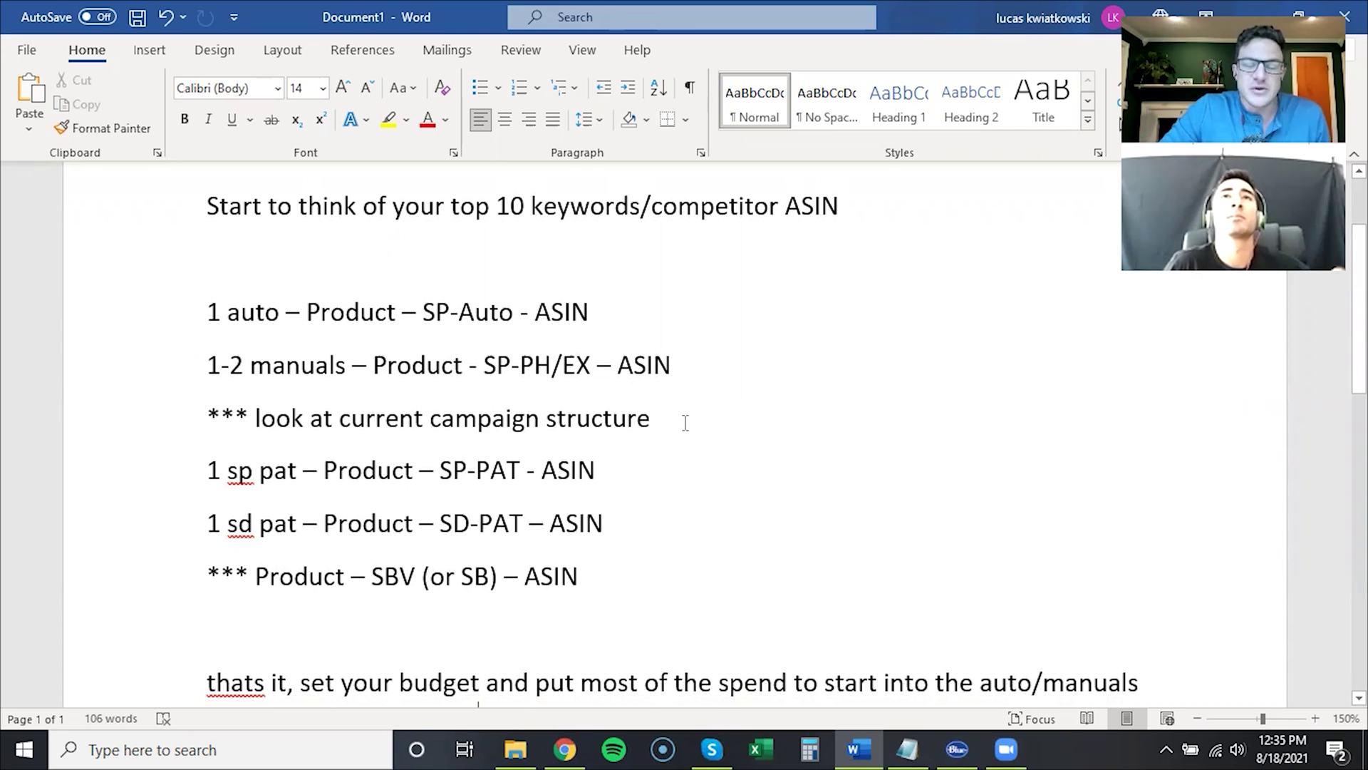
scroll(674, 420, up, 1)
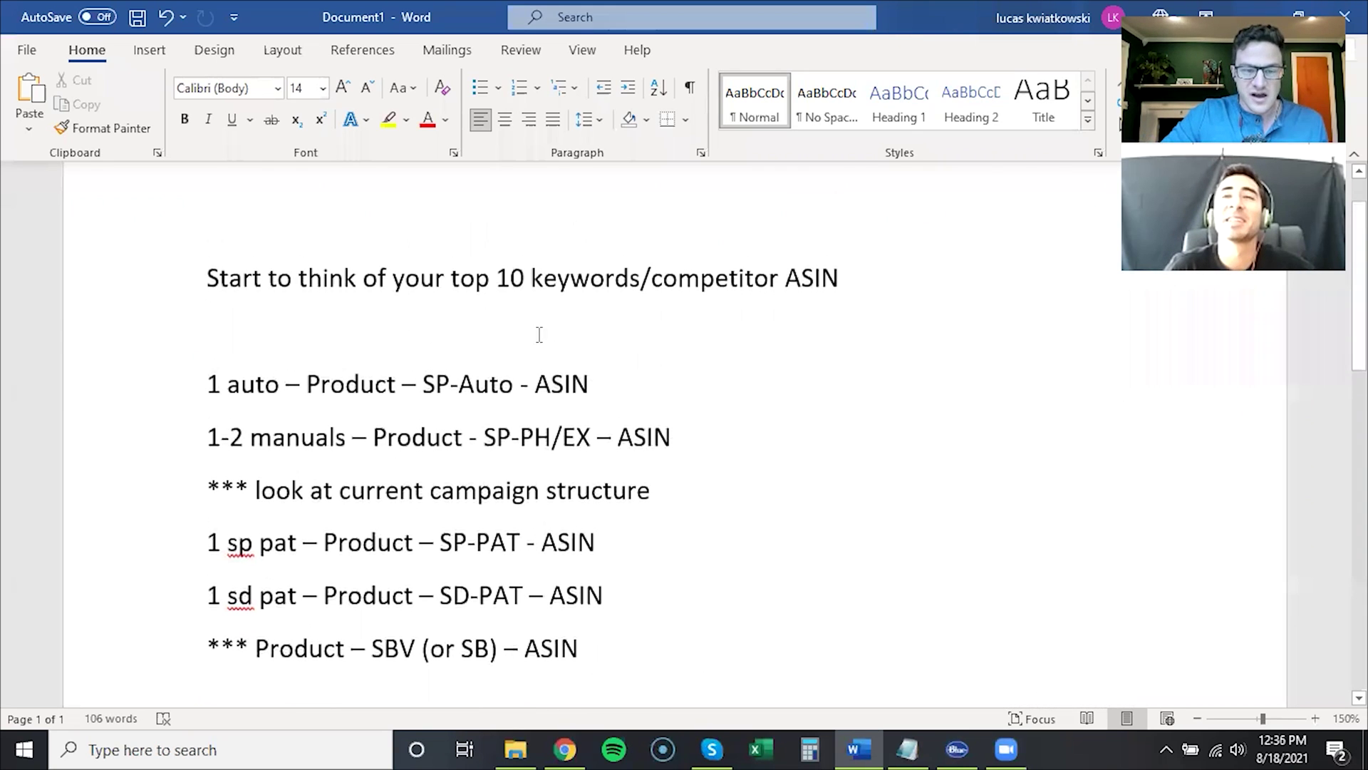
drag(278, 288, 841, 279)
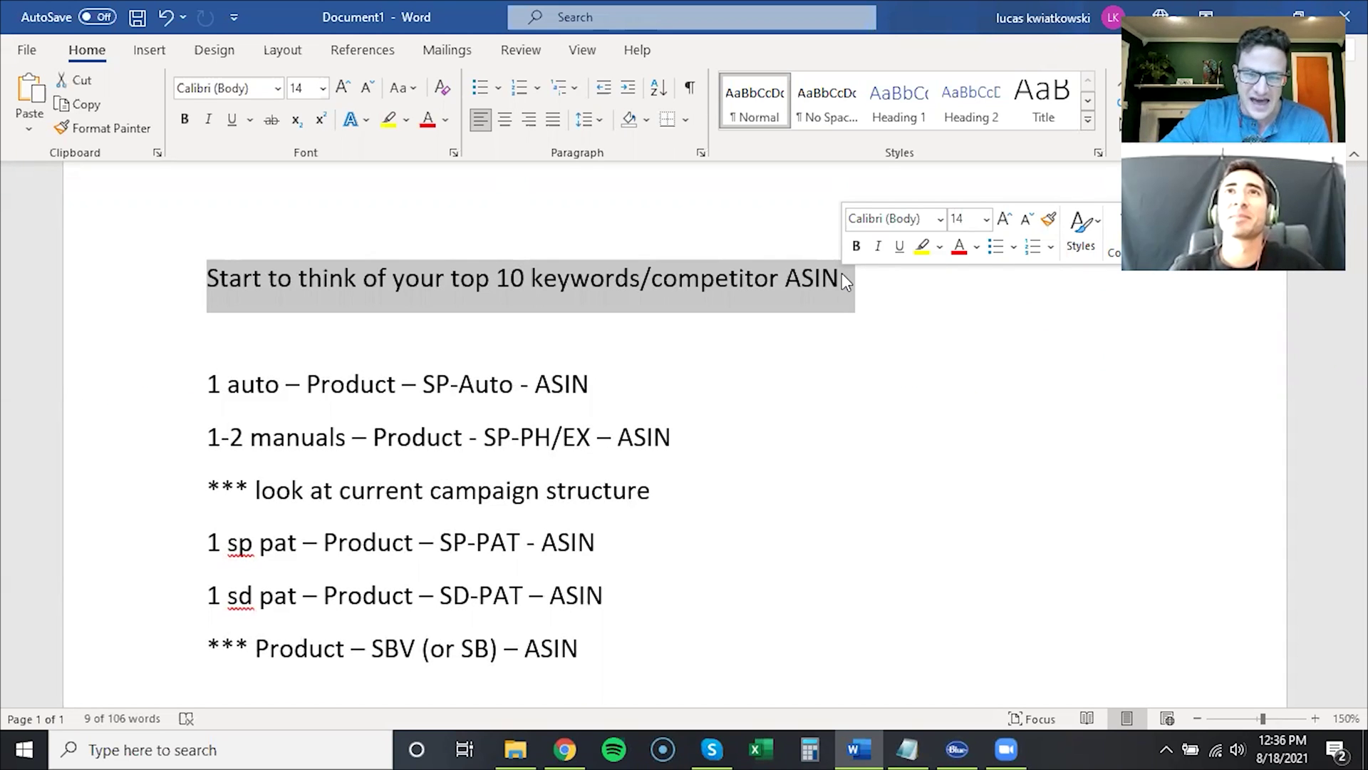
click(830, 277)
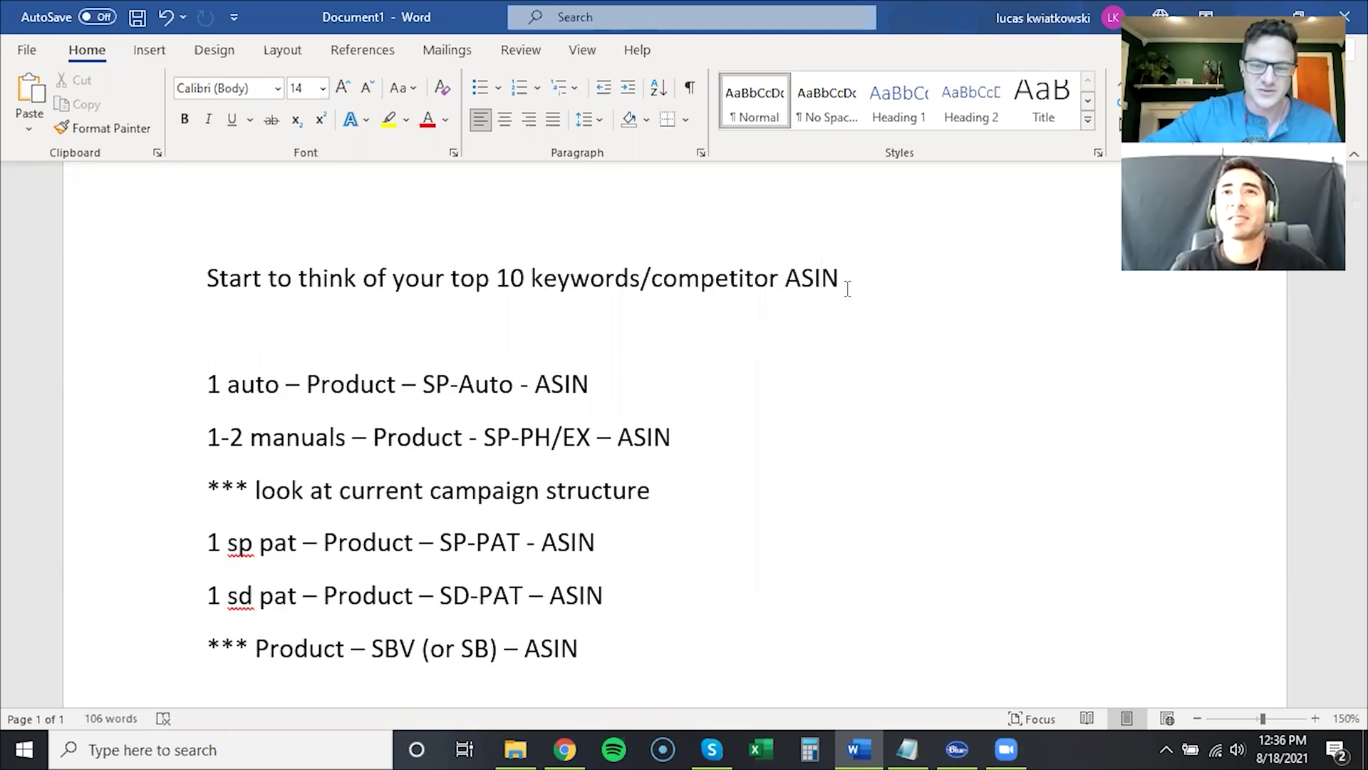
Walk through the opening note, highlighting 10, competitor ASIN and the SP-Auto naming pattern
click(843, 279)
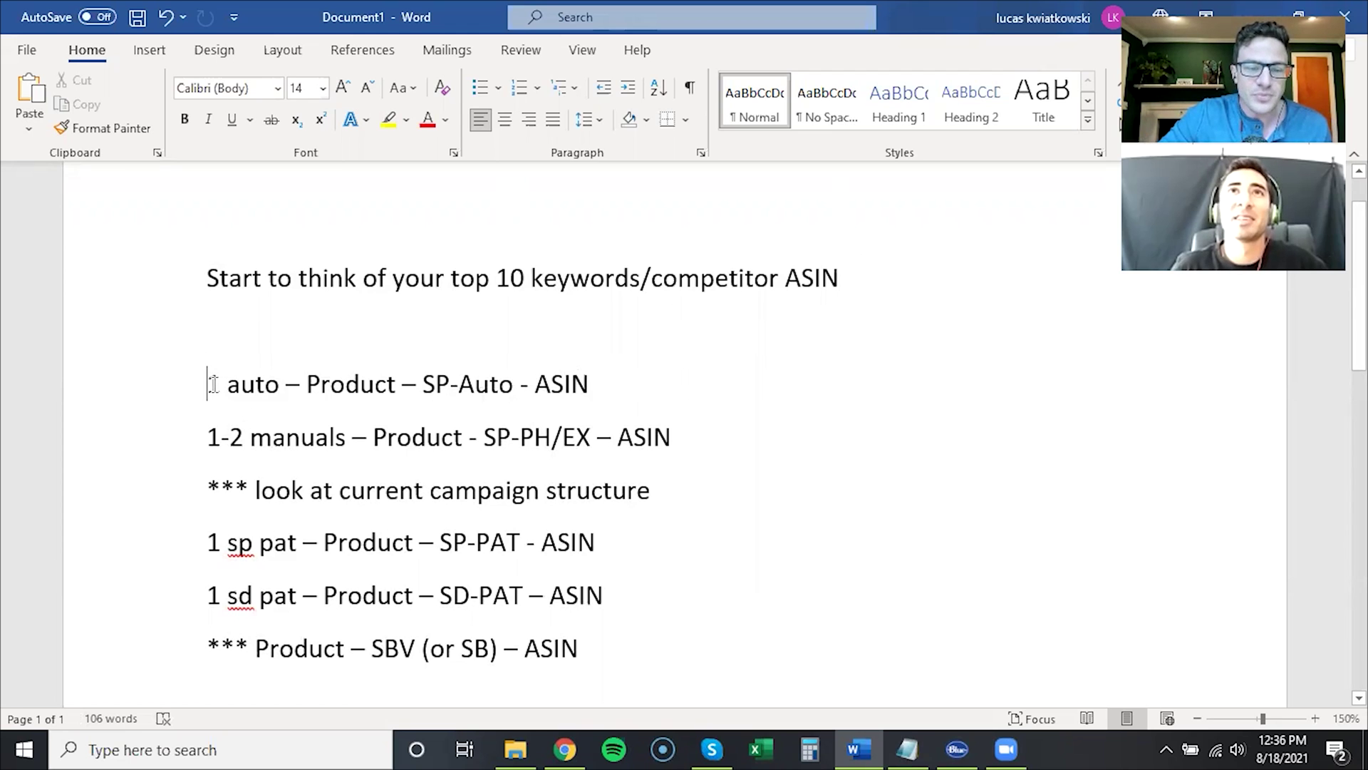
drag(308, 385, 588, 387)
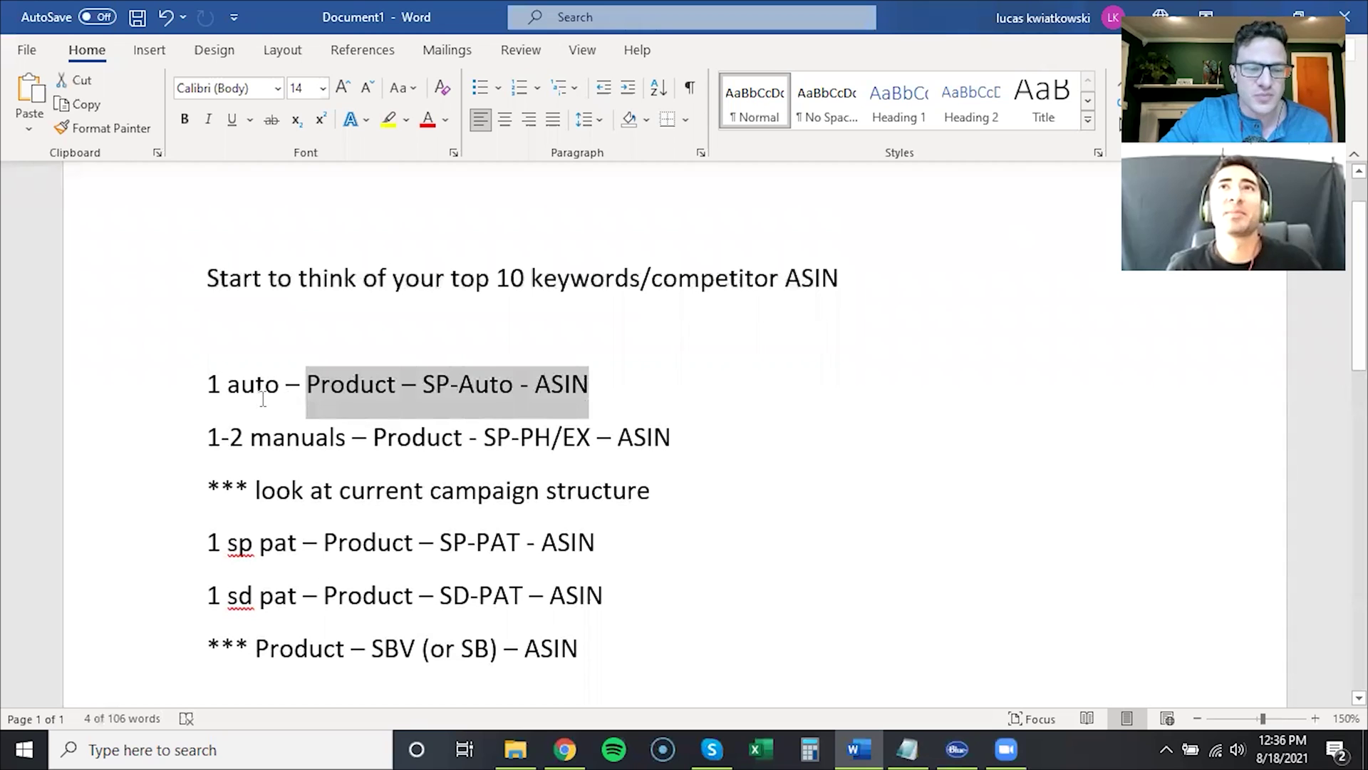
click(211, 389)
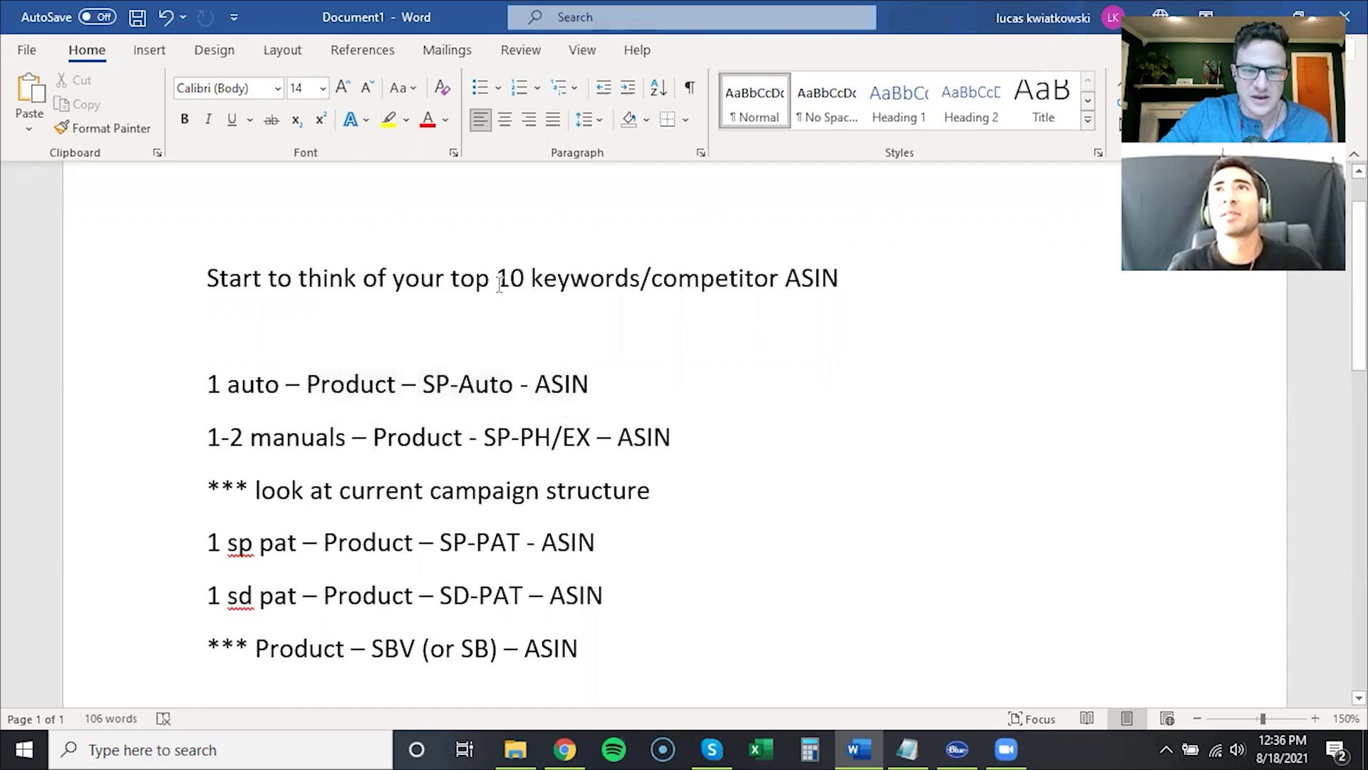
drag(498, 283, 525, 283)
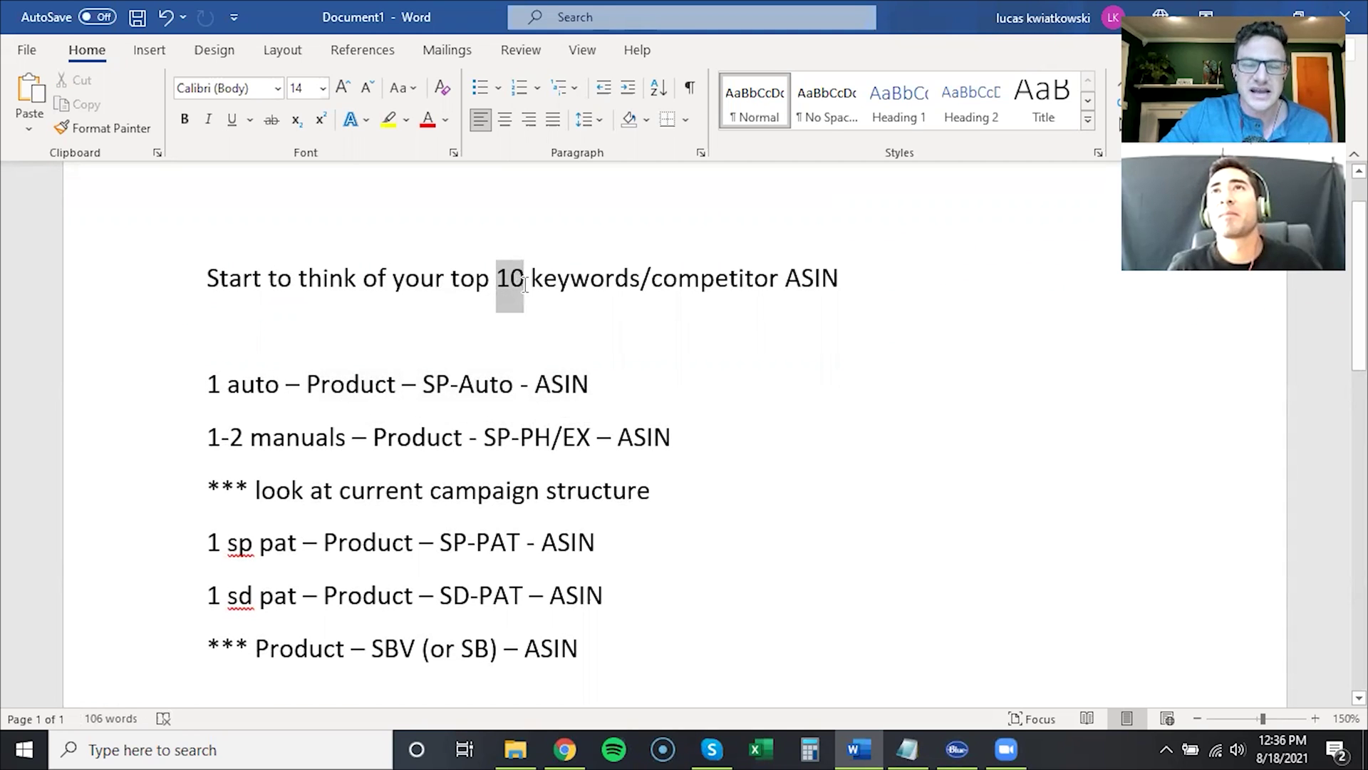
click(525, 290)
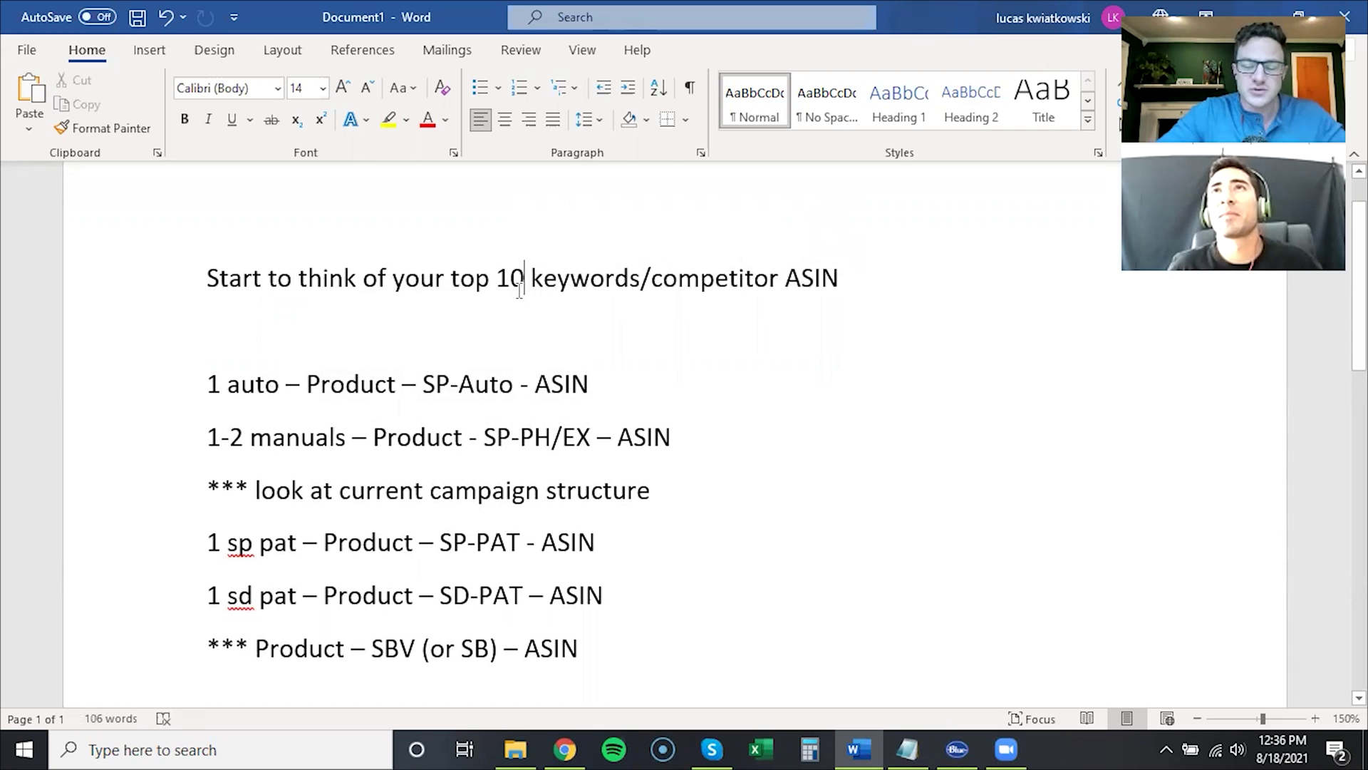
text(-20)
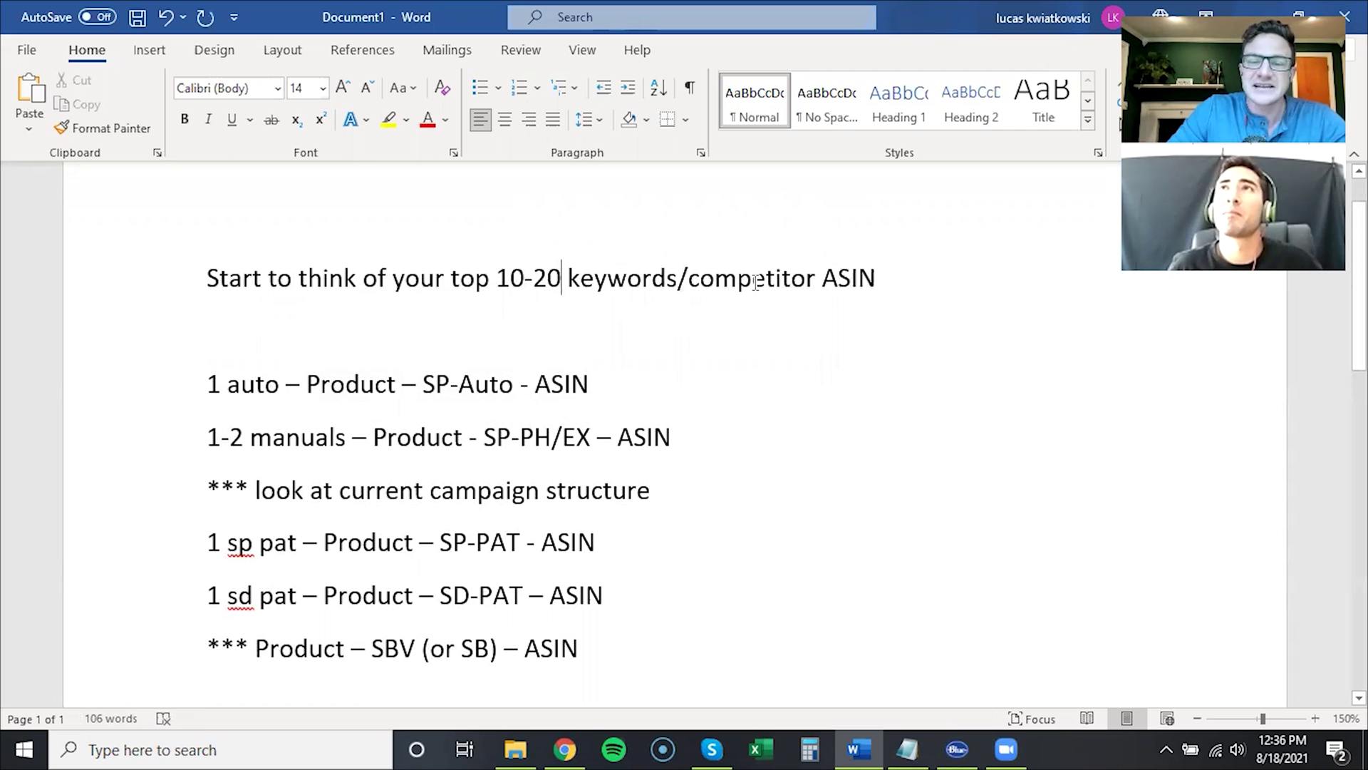
drag(691, 281, 887, 285)
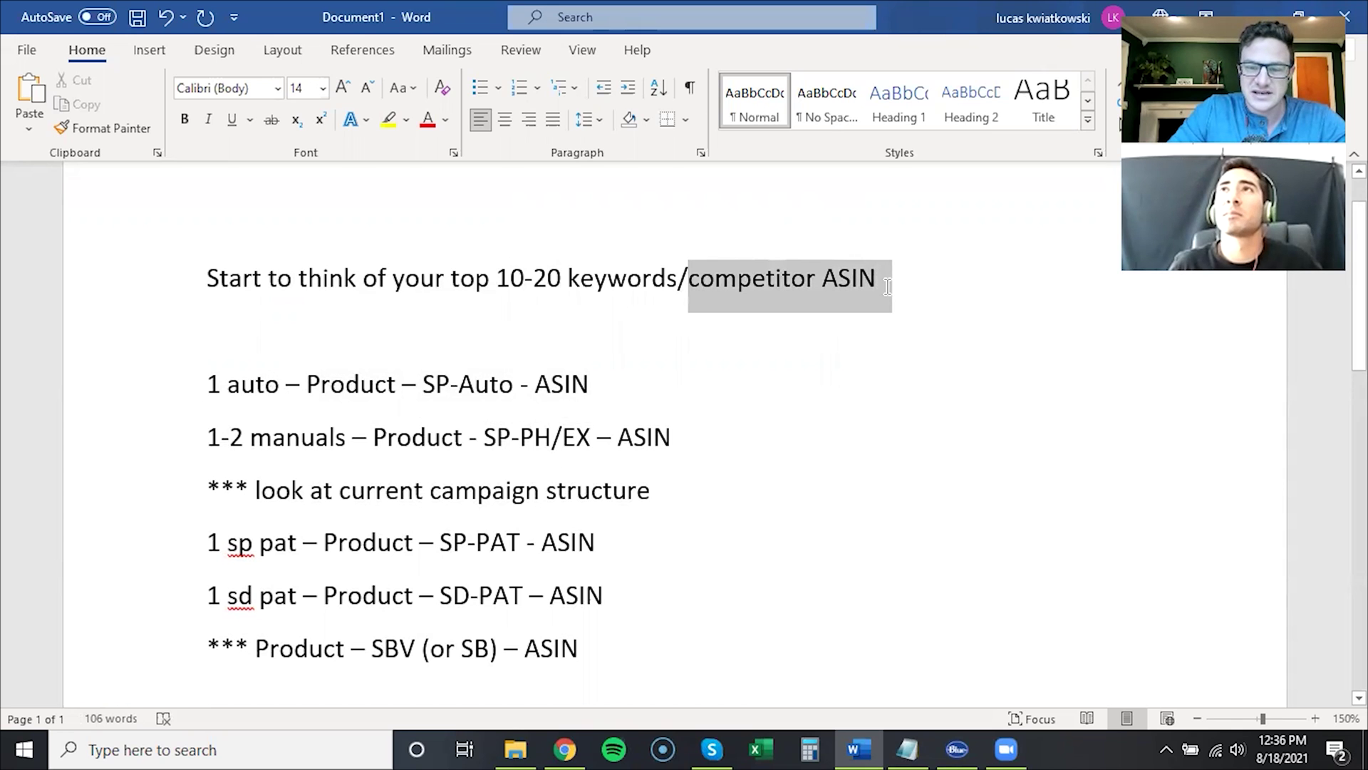
drag(887, 285, 850, 286)
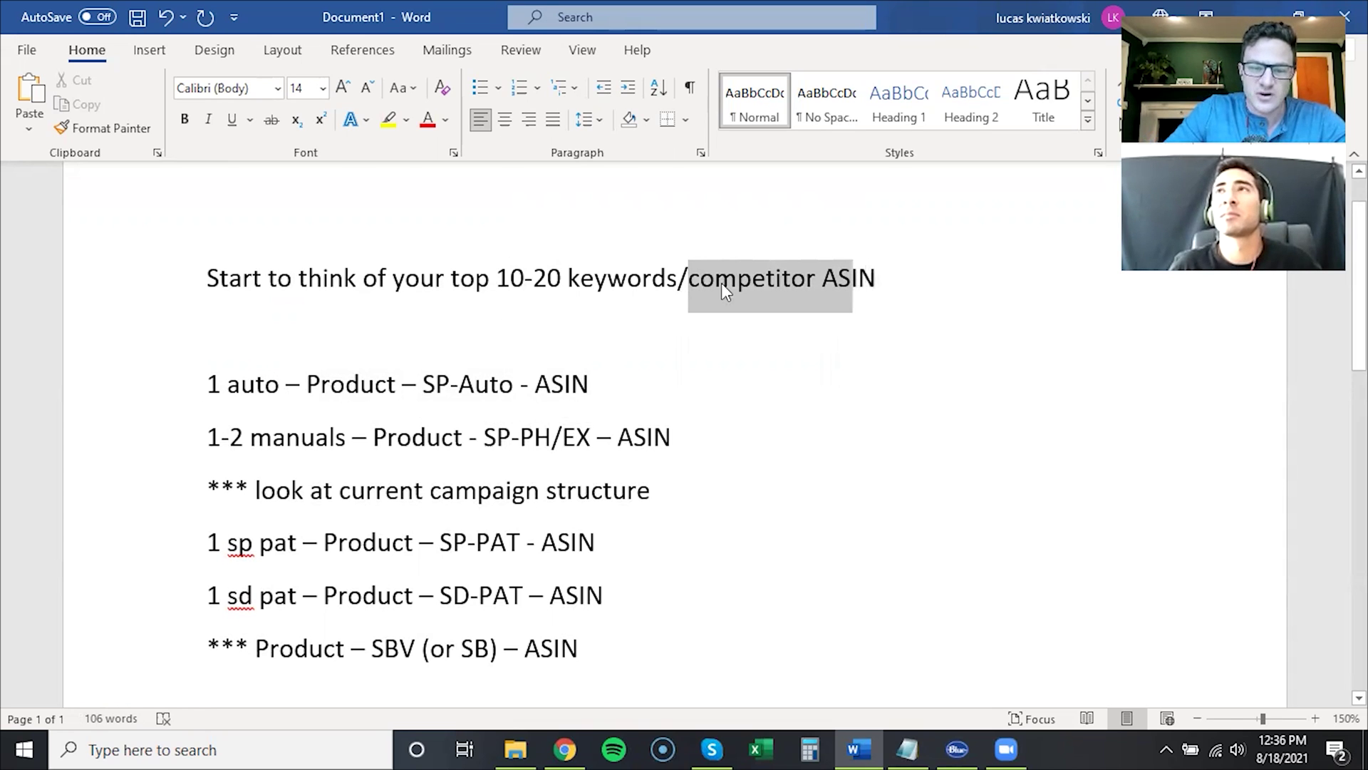
click(498, 280)
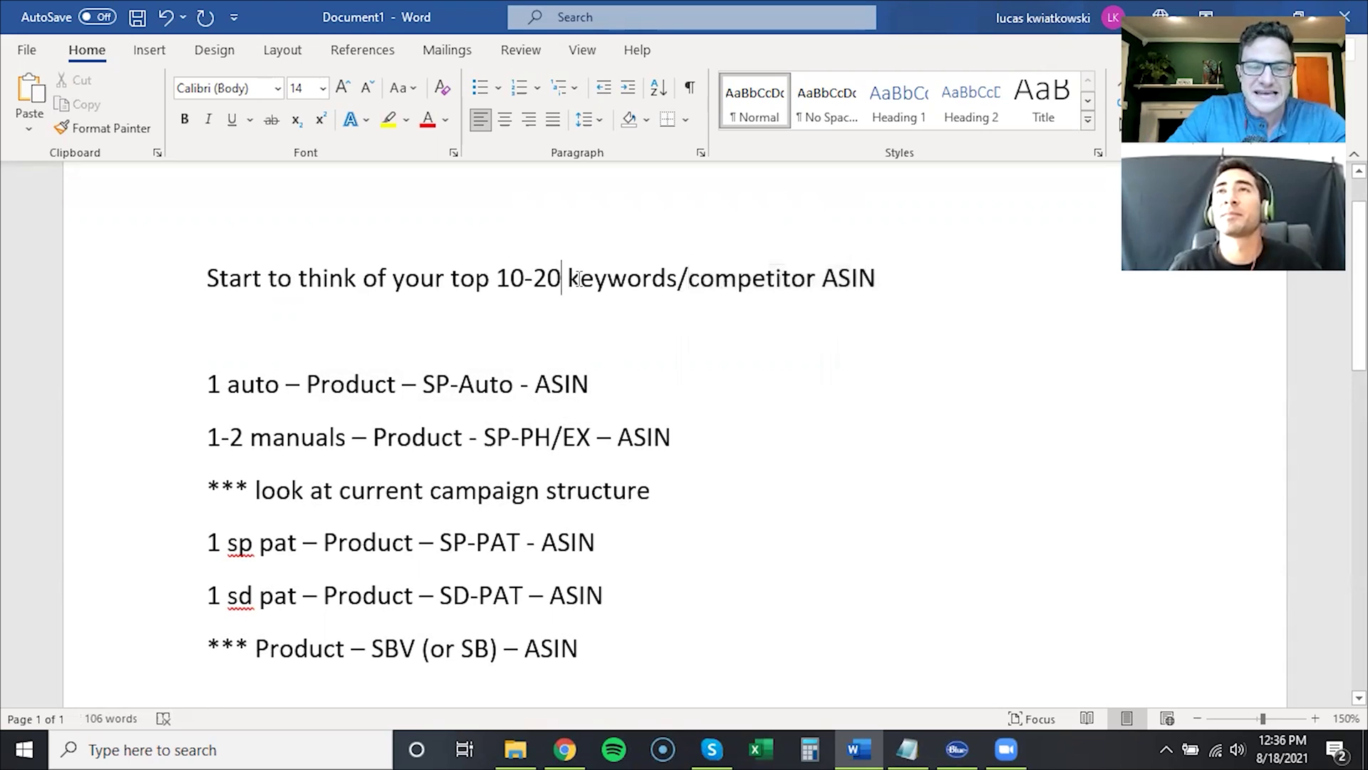
scroll(575, 278, down, 2)
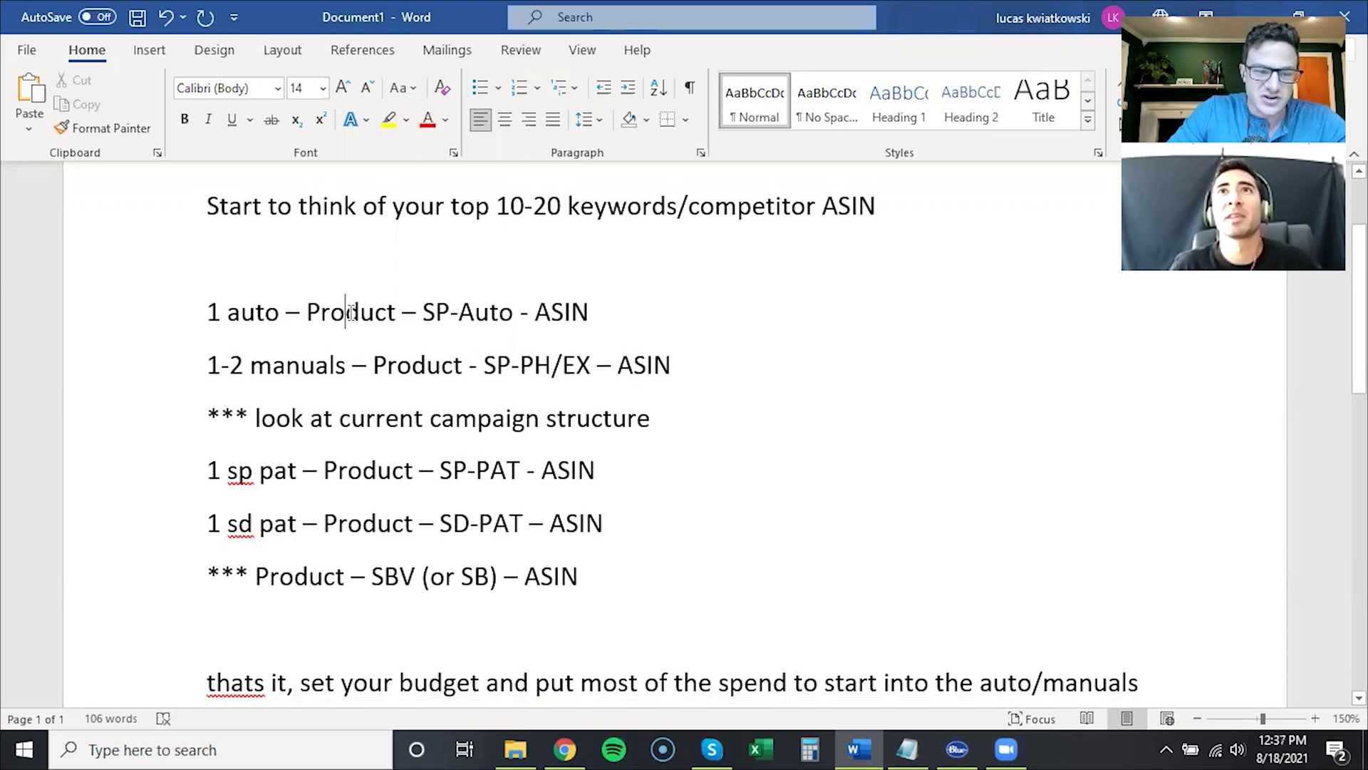
Review the 1-2 manuals line and remove EX from its SP-PH/EX naming pattern
drag(423, 313, 606, 322)
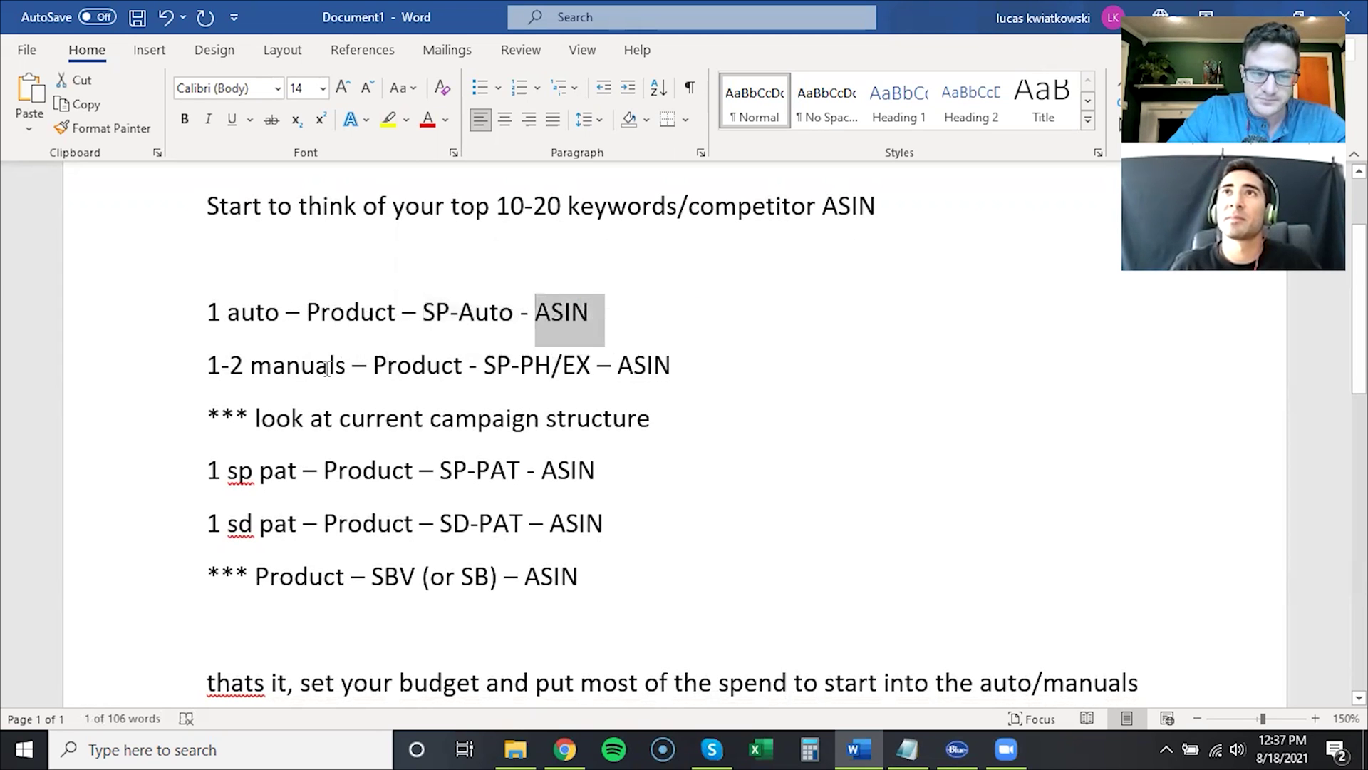
click(282, 367)
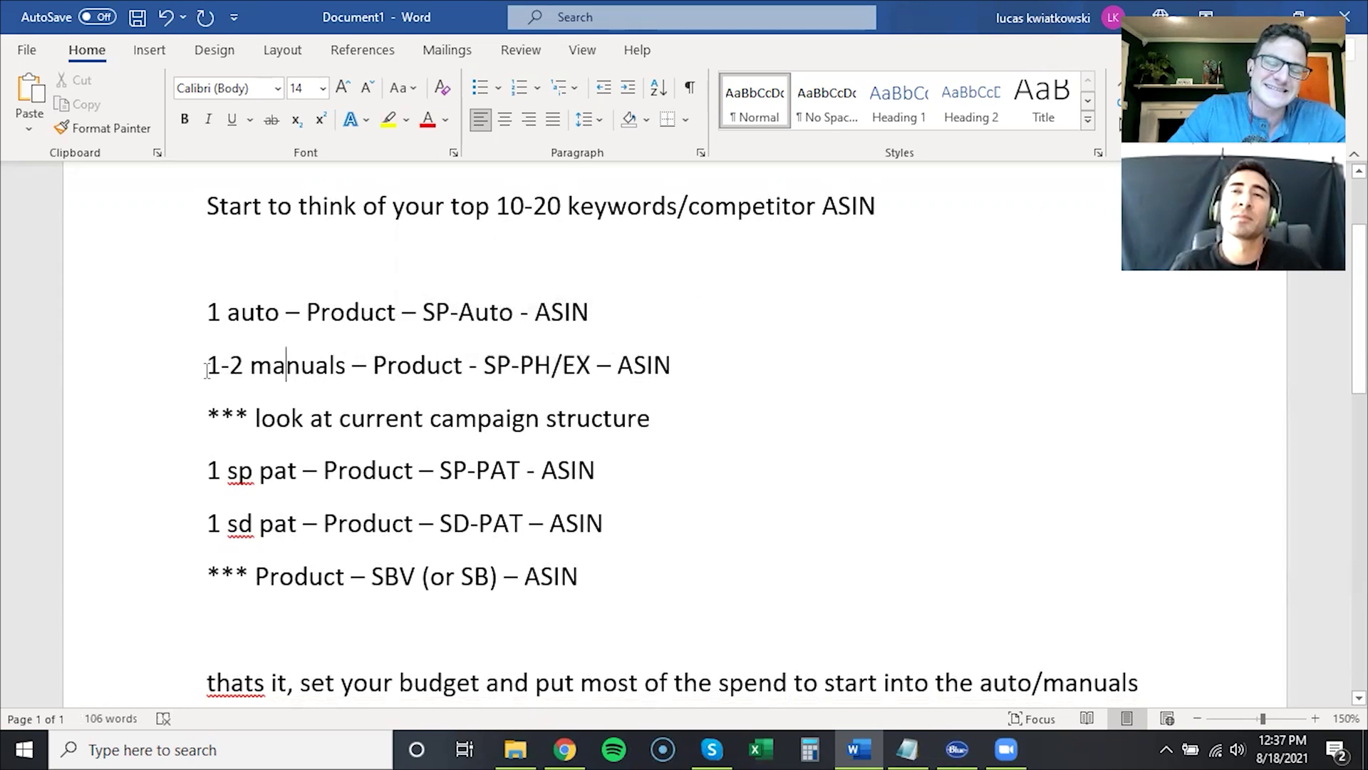
drag(206, 364, 276, 367)
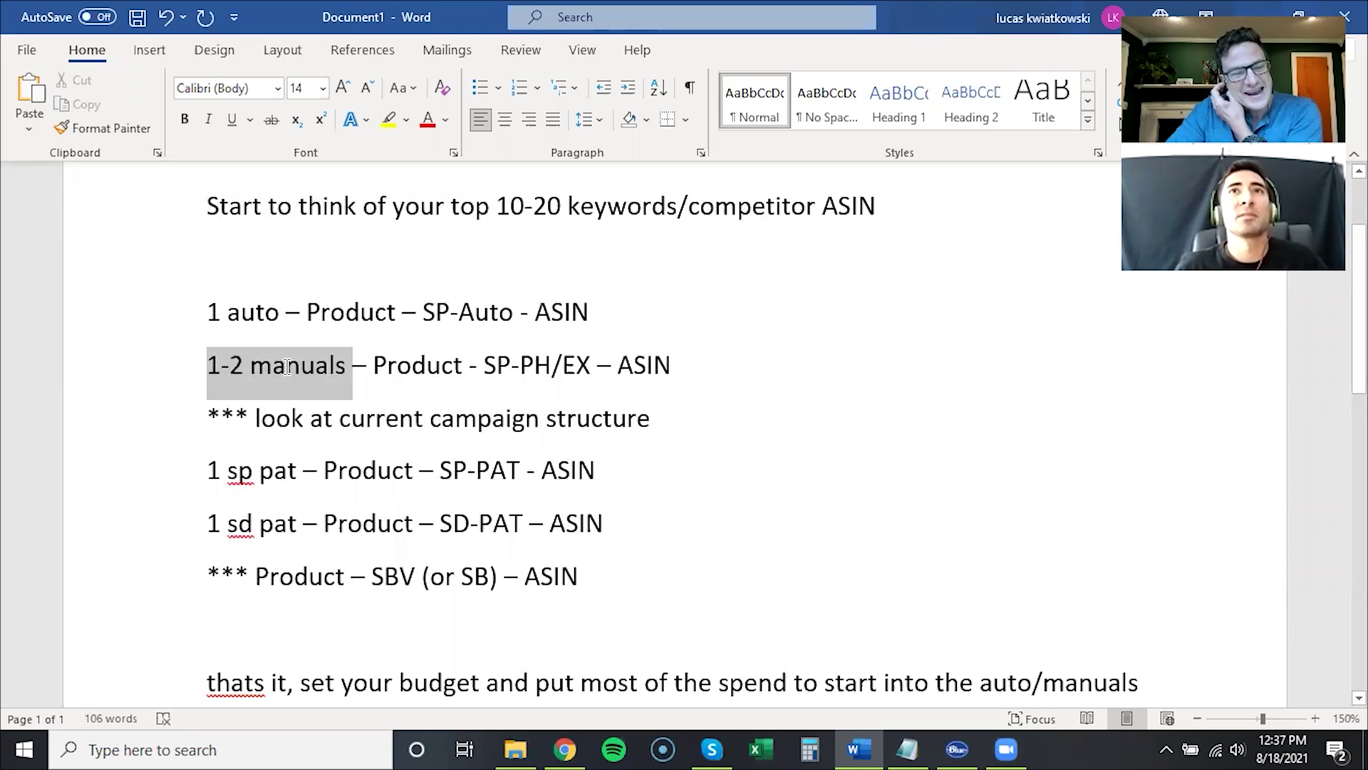
drag(286, 368, 300, 377)
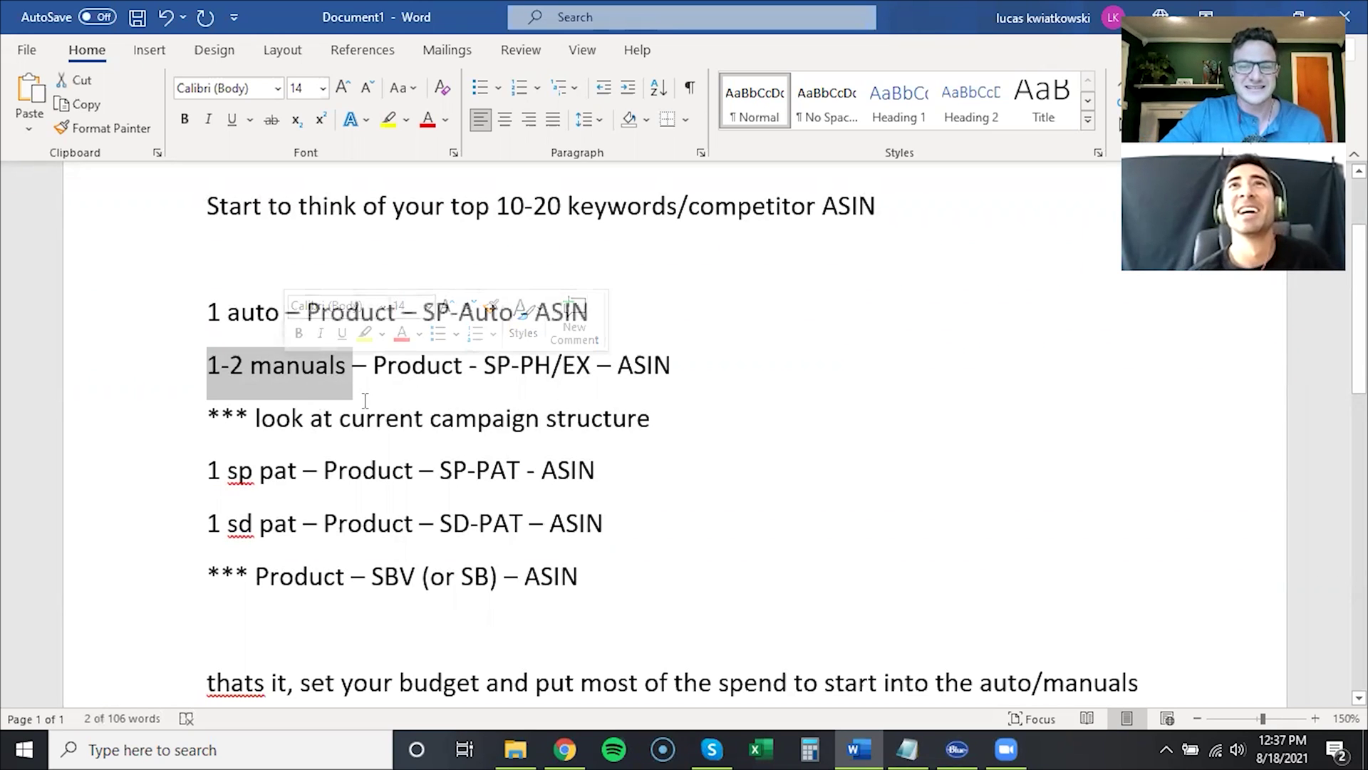
click(345, 380)
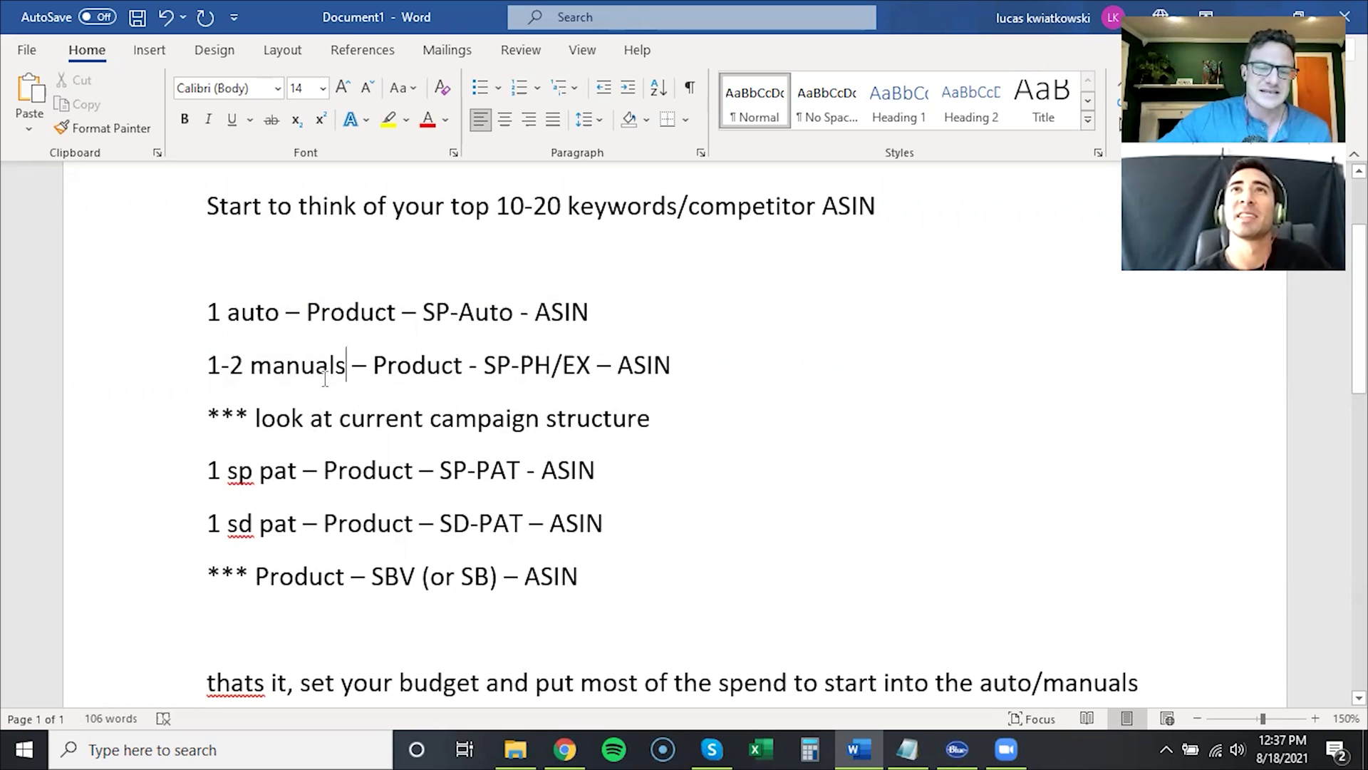
click(211, 367)
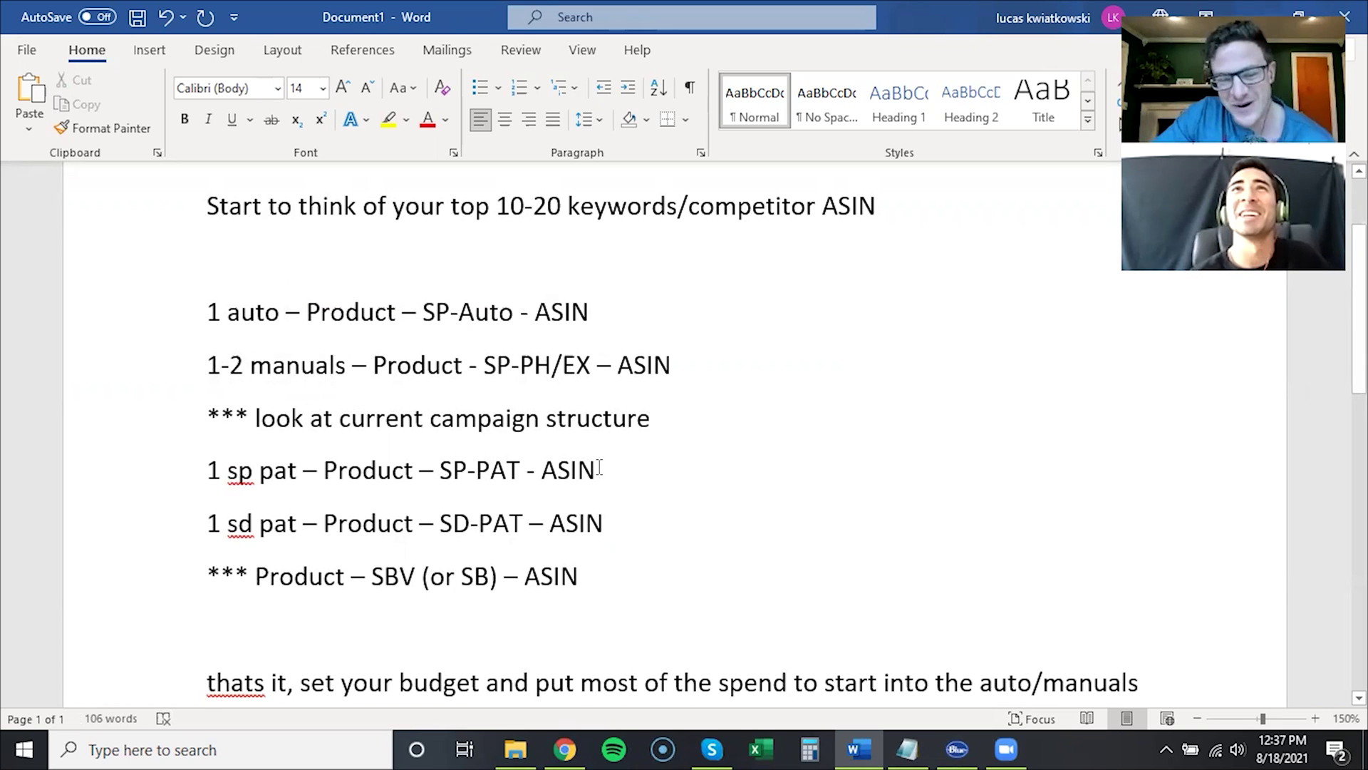
mouse_move(255, 418)
mouse_down()
mouse_move(573, 432)
mouse_move(641, 419)
mouse_up()
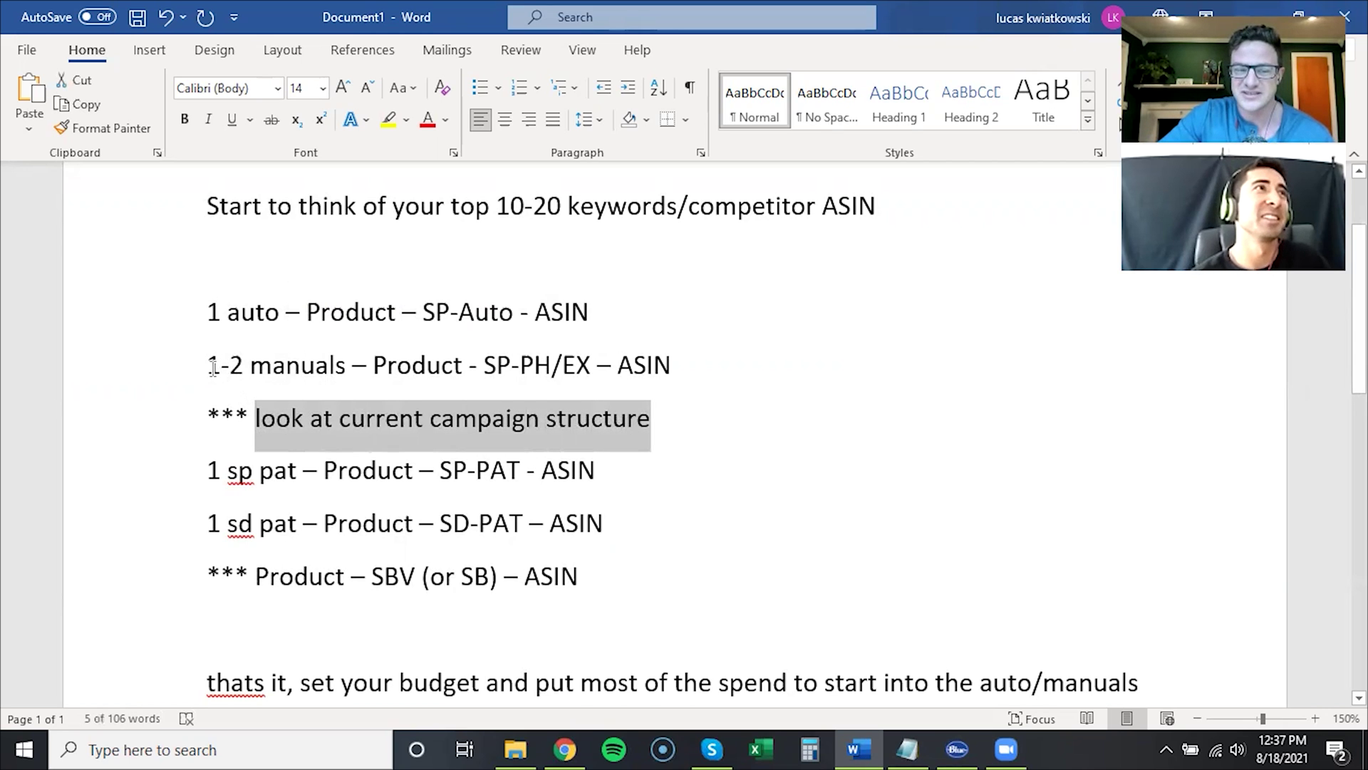
drag(211, 367, 352, 368)
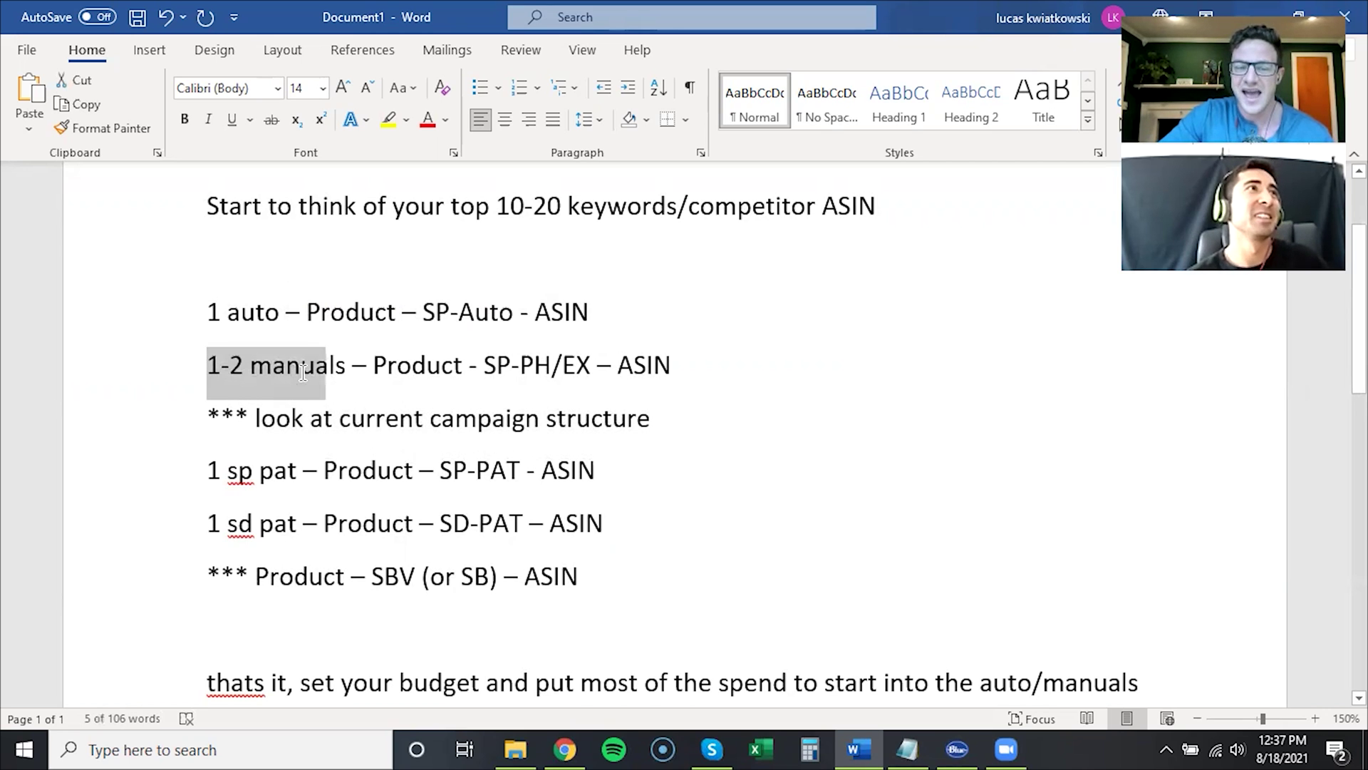
click(594, 366)
key(BackSpace)
key(BackSpace)
text(BR)
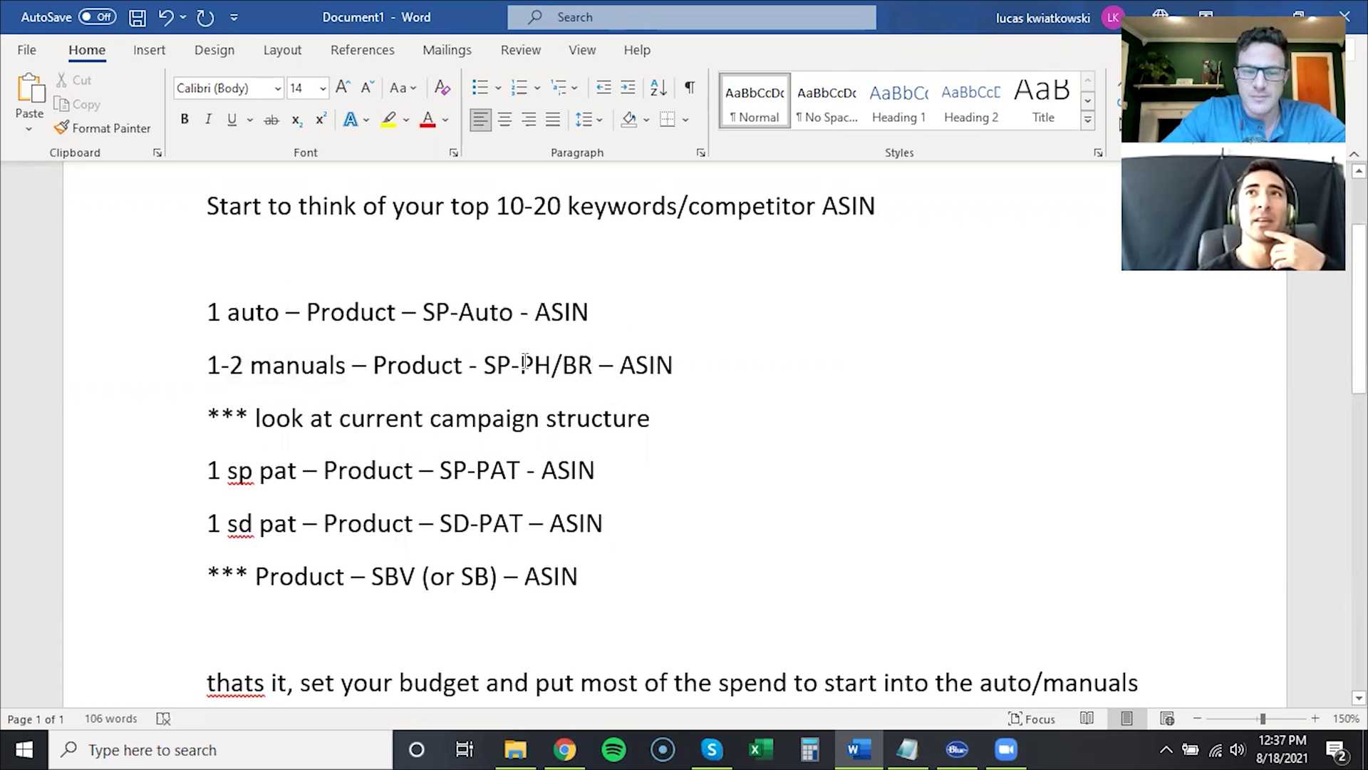
Duplicate the Product - SP-PH/BR - ASIN line below and trim the copy to Product - SP-EX
drag(674, 365, 373, 365)
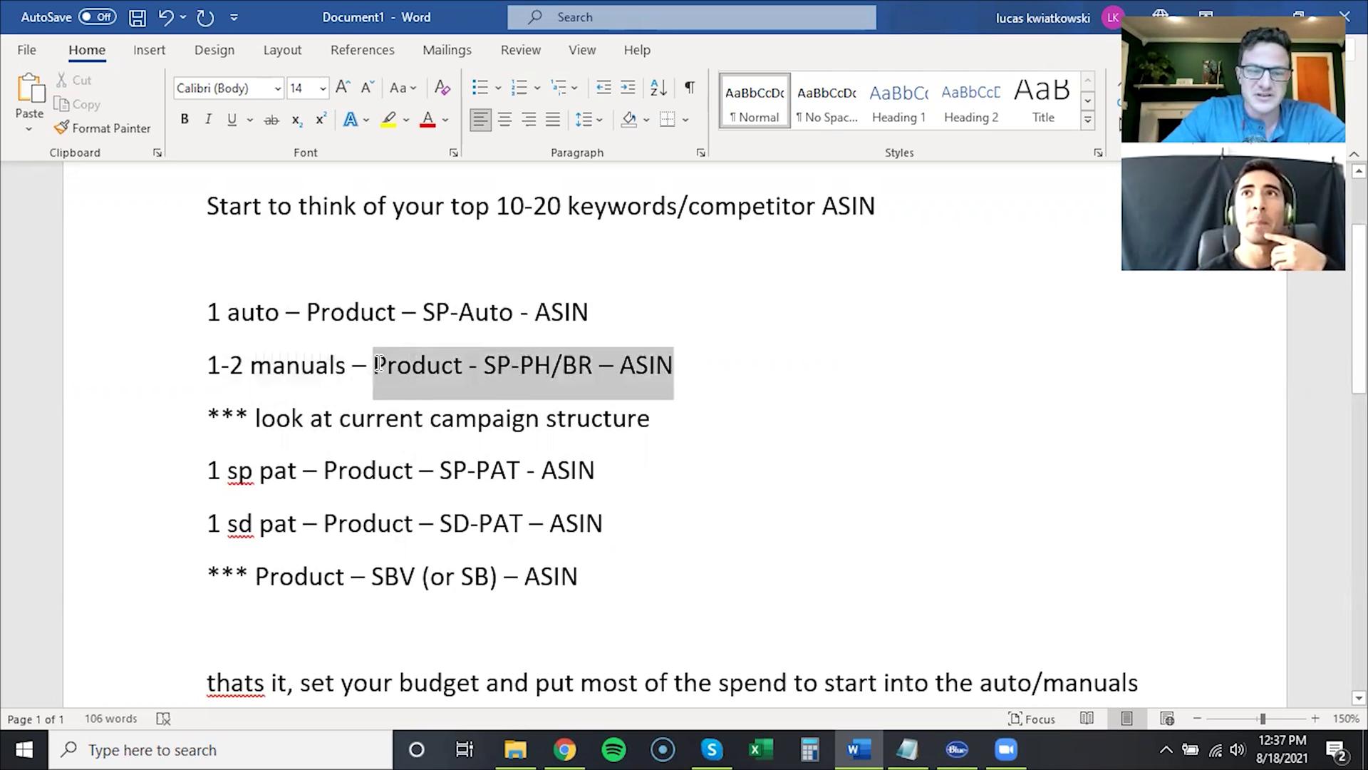
key(ctrl+c)
click(696, 365)
key(Return)
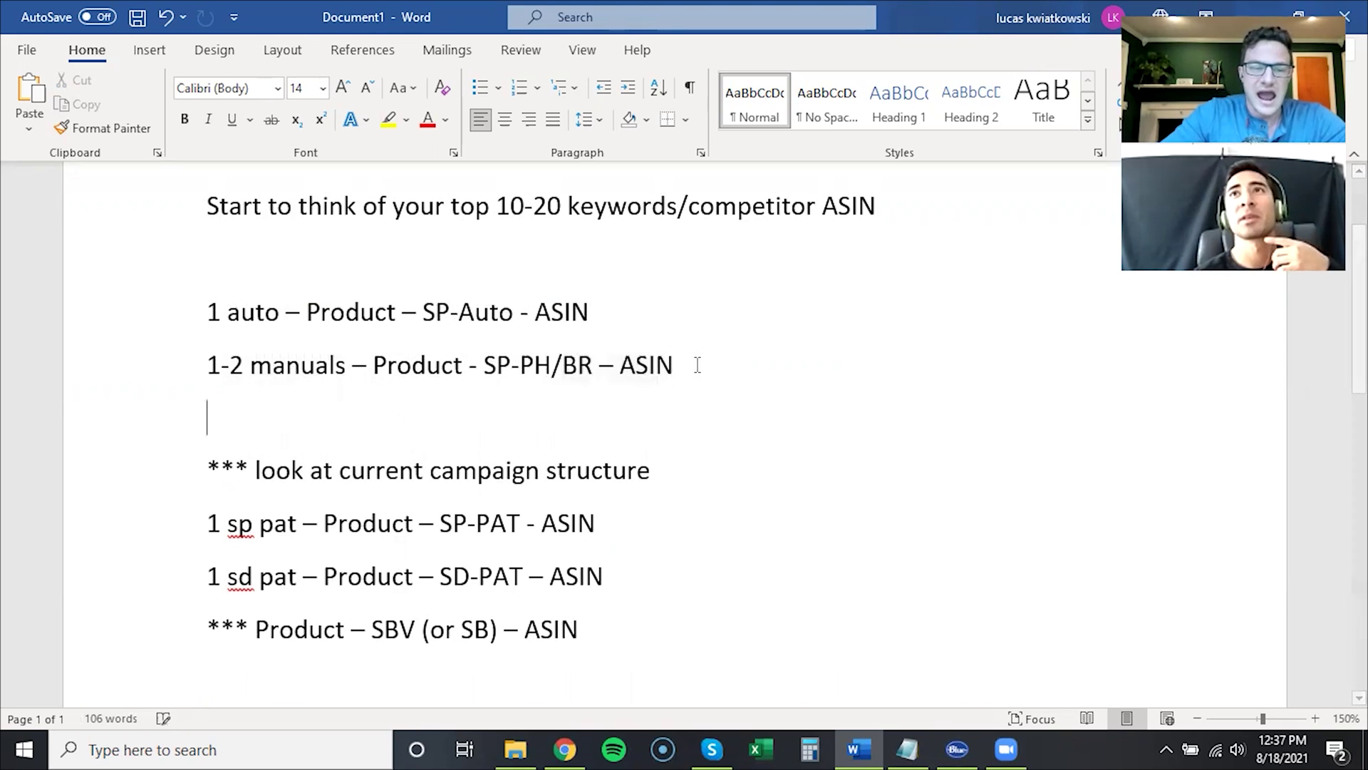
key(ctrl+v)
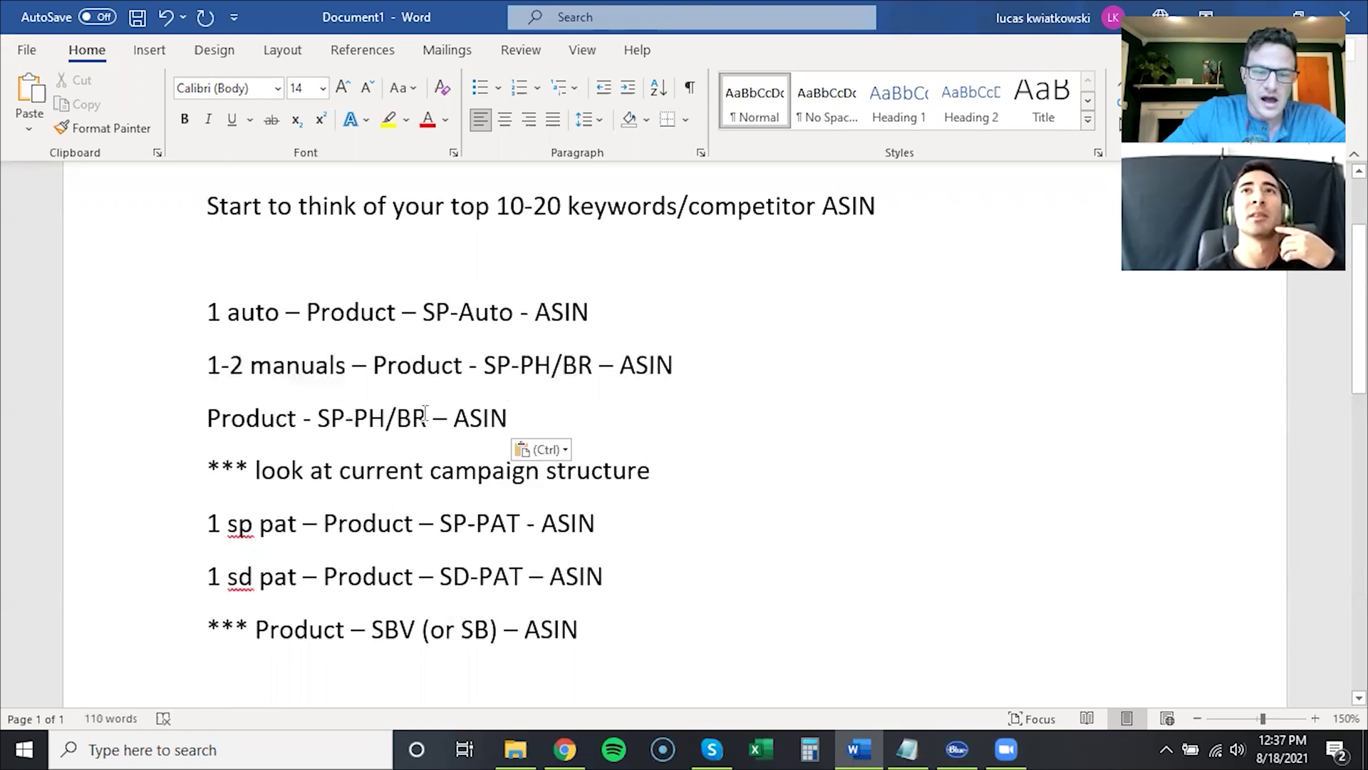
click(425, 417)
key(BackSpace)
key(BackSpace)
key(BackSpace)
key(BackSpace)
key(BackSpace)
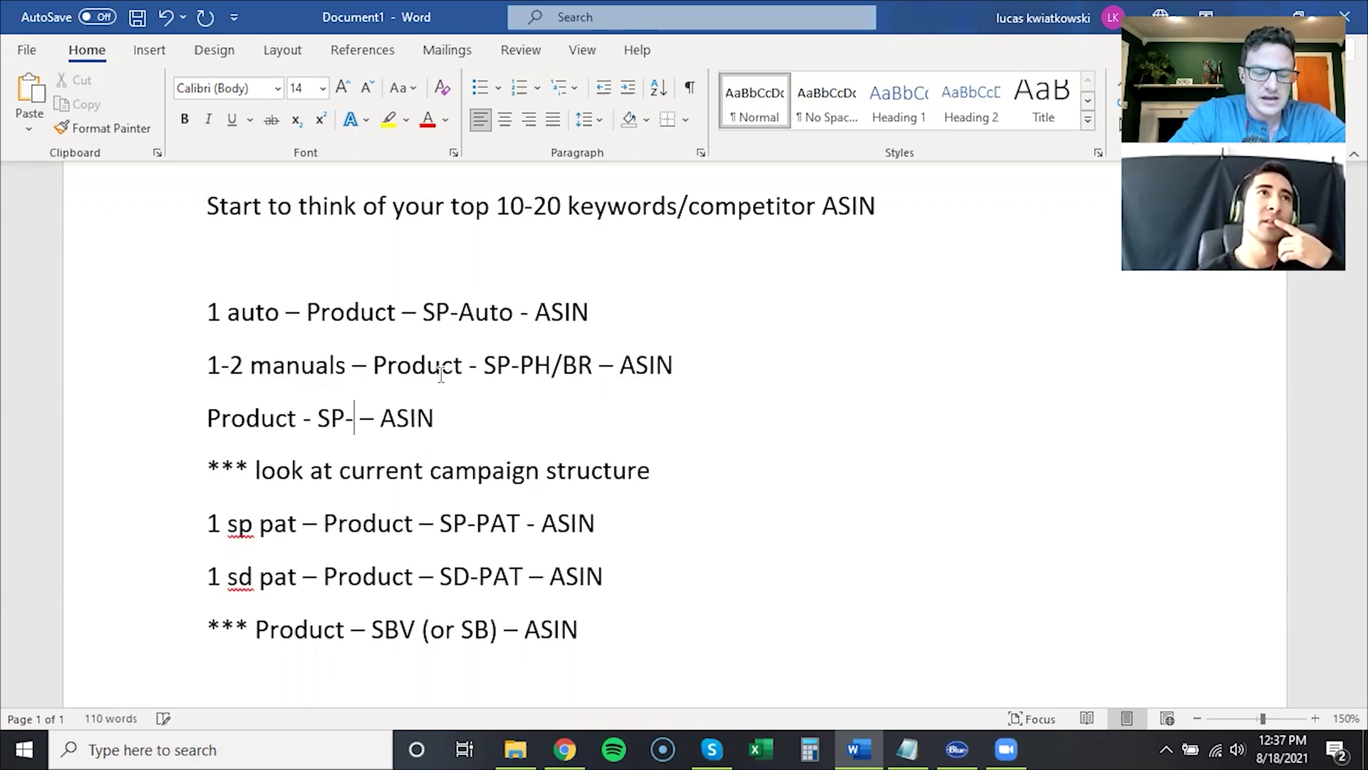
text(EX)
drag(209, 430, 464, 424)
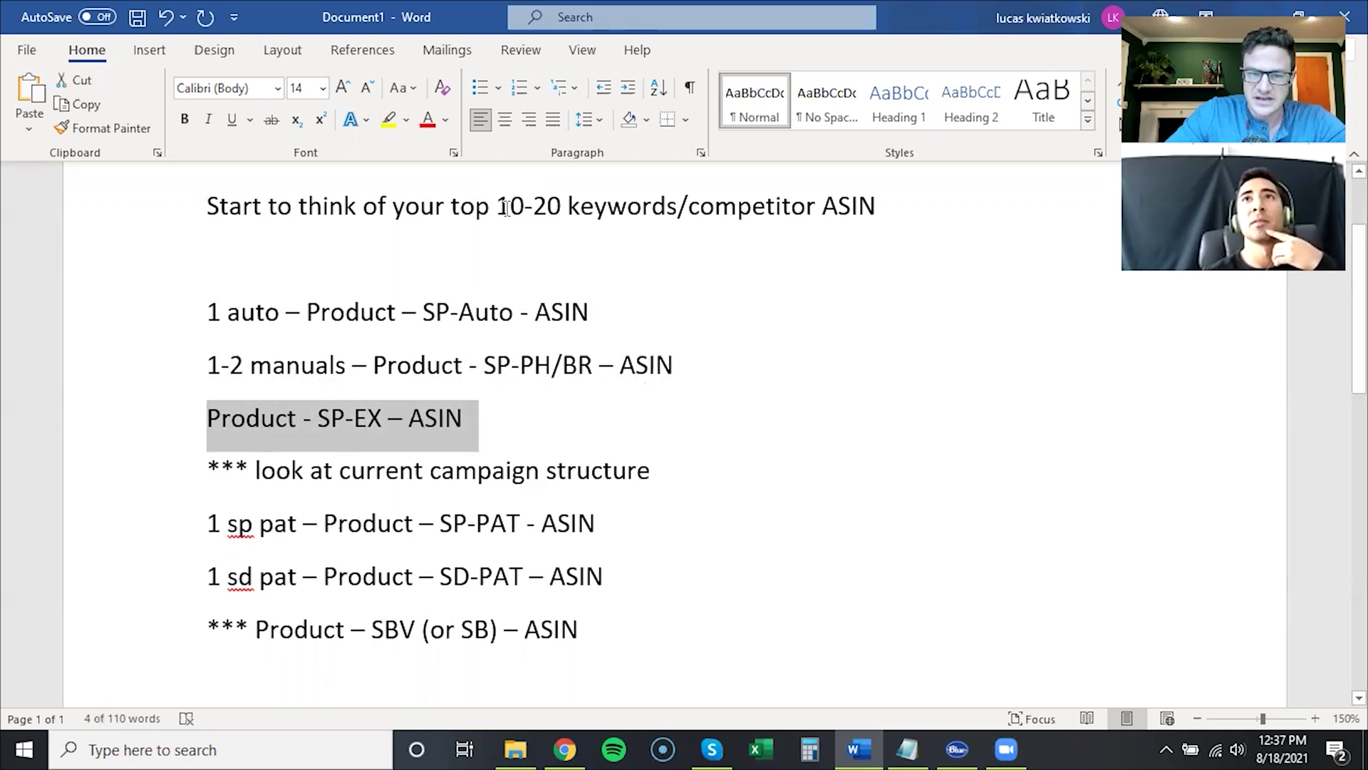
Highlight 10-20, PH/BR and 'look at current' in the notes, then switch to the Amazon Advertising campaigns
drag(504, 207, 555, 207)
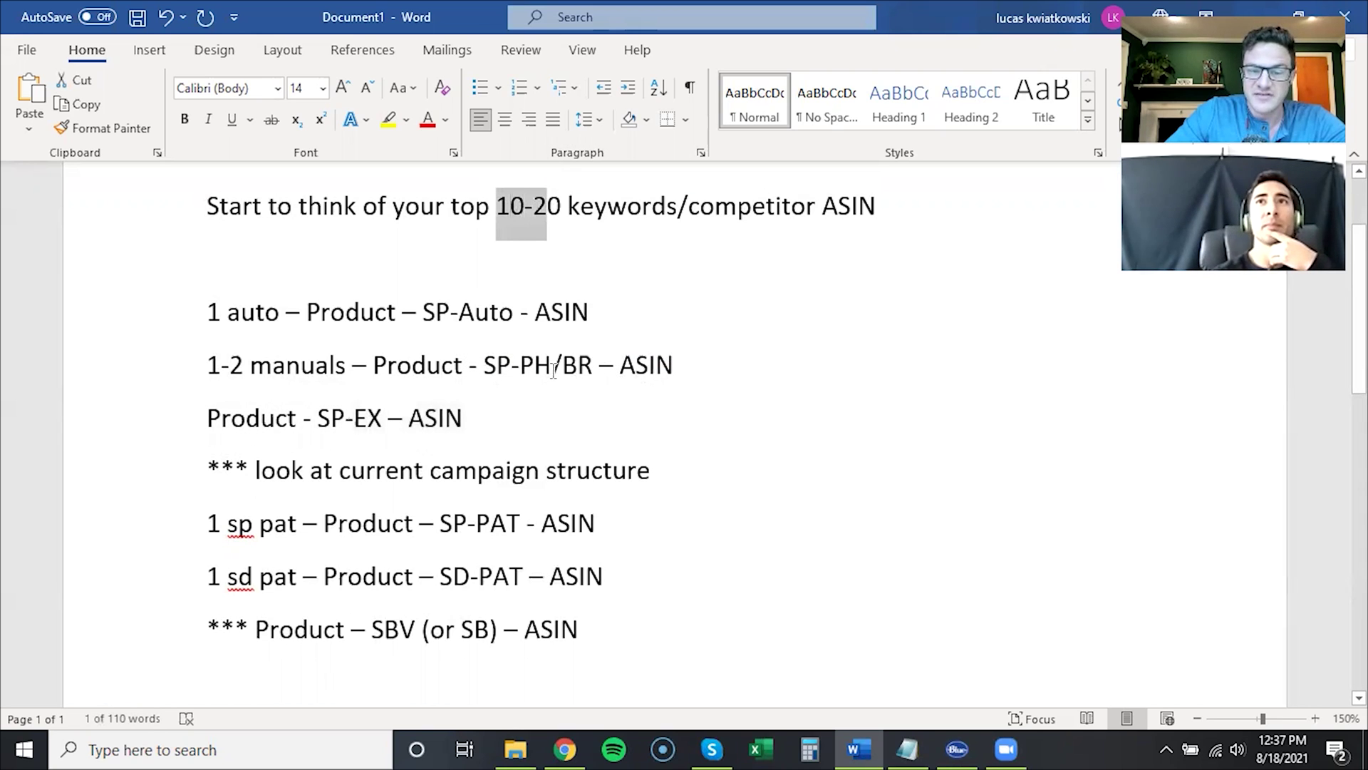
drag(520, 369, 598, 369)
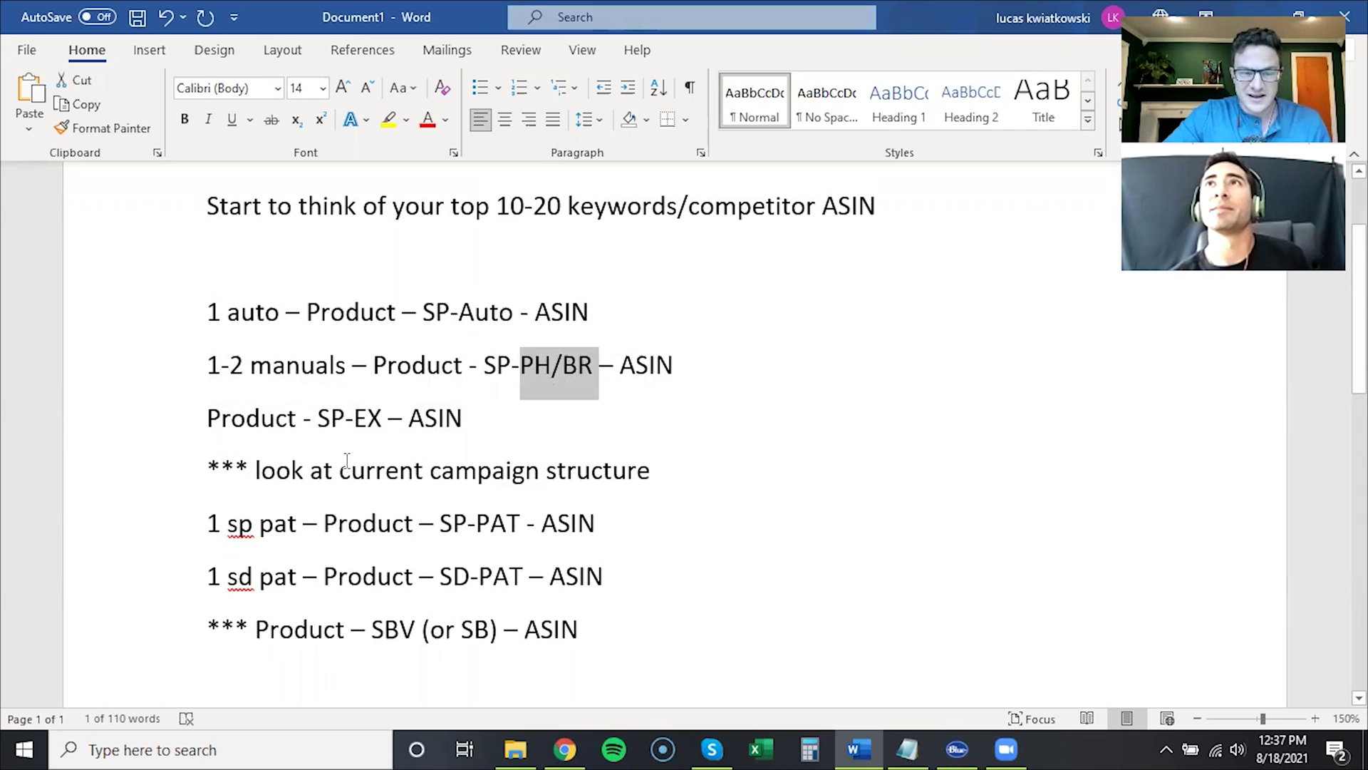
drag(257, 470, 429, 470)
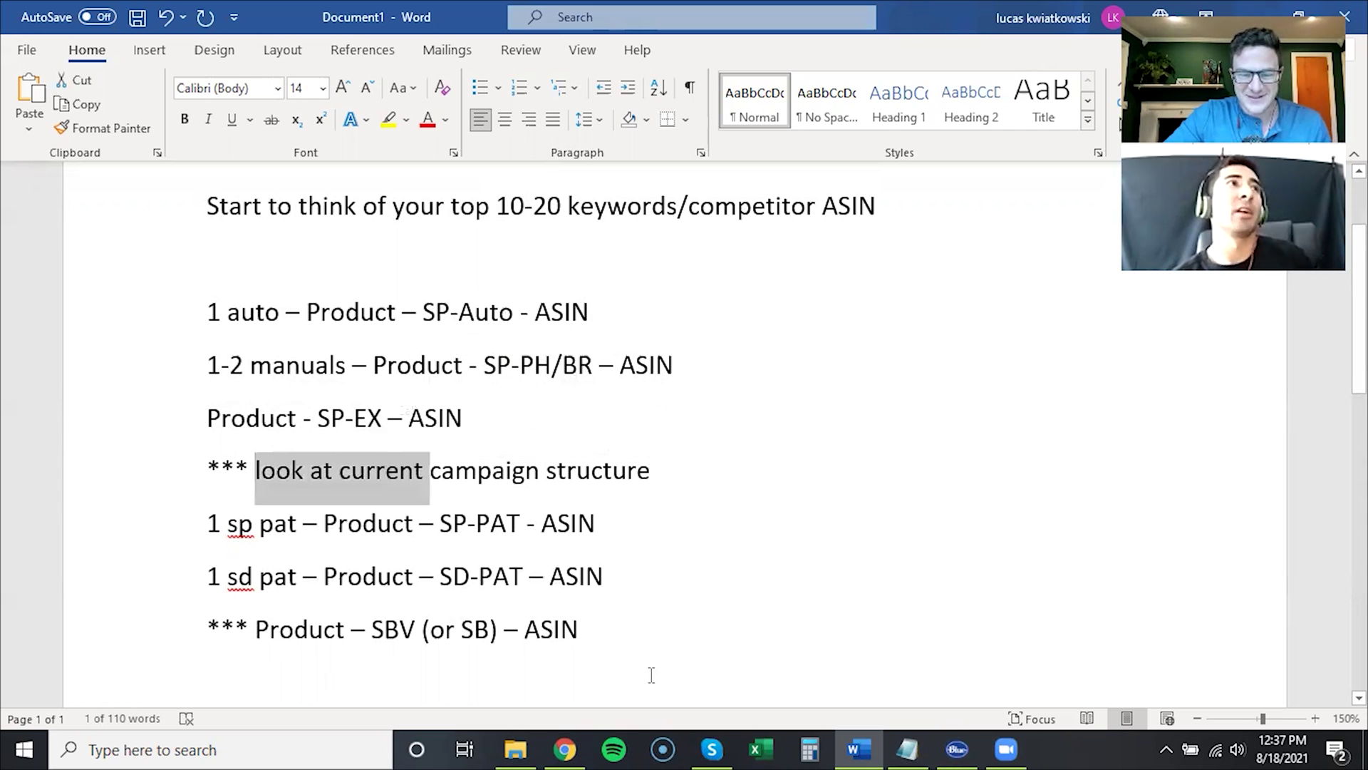
key(alt+Tab)
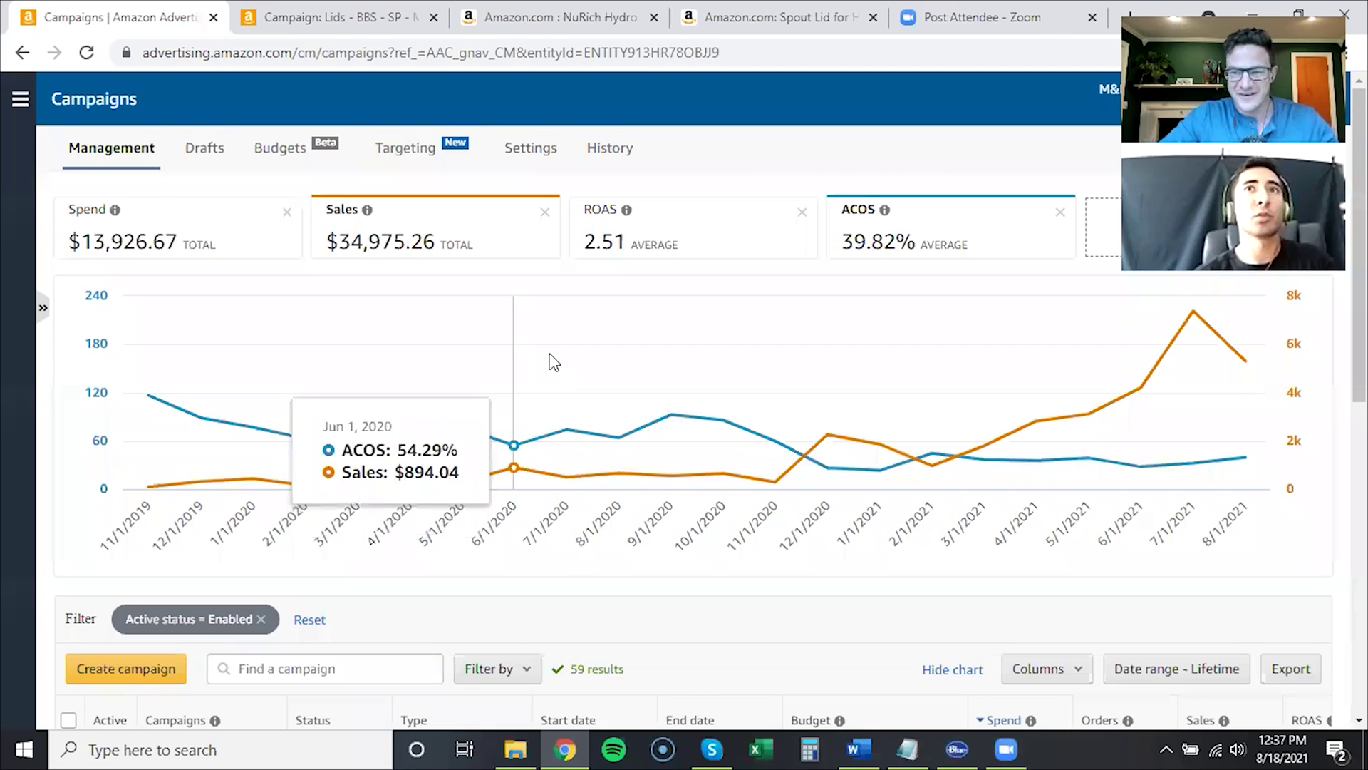
scroll(901, 239, down, 1)
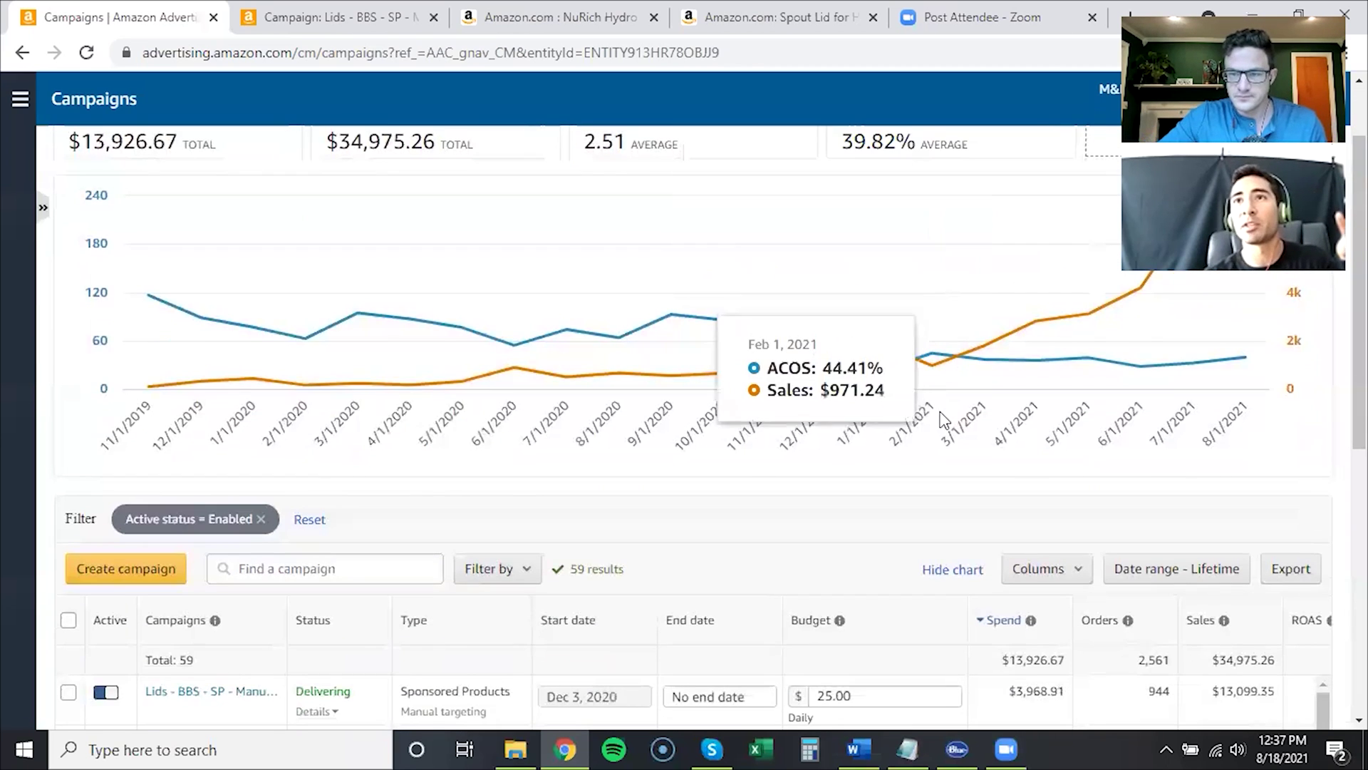
scroll(919, 419, down, 1)
scroll(1043, 294, down, 1)
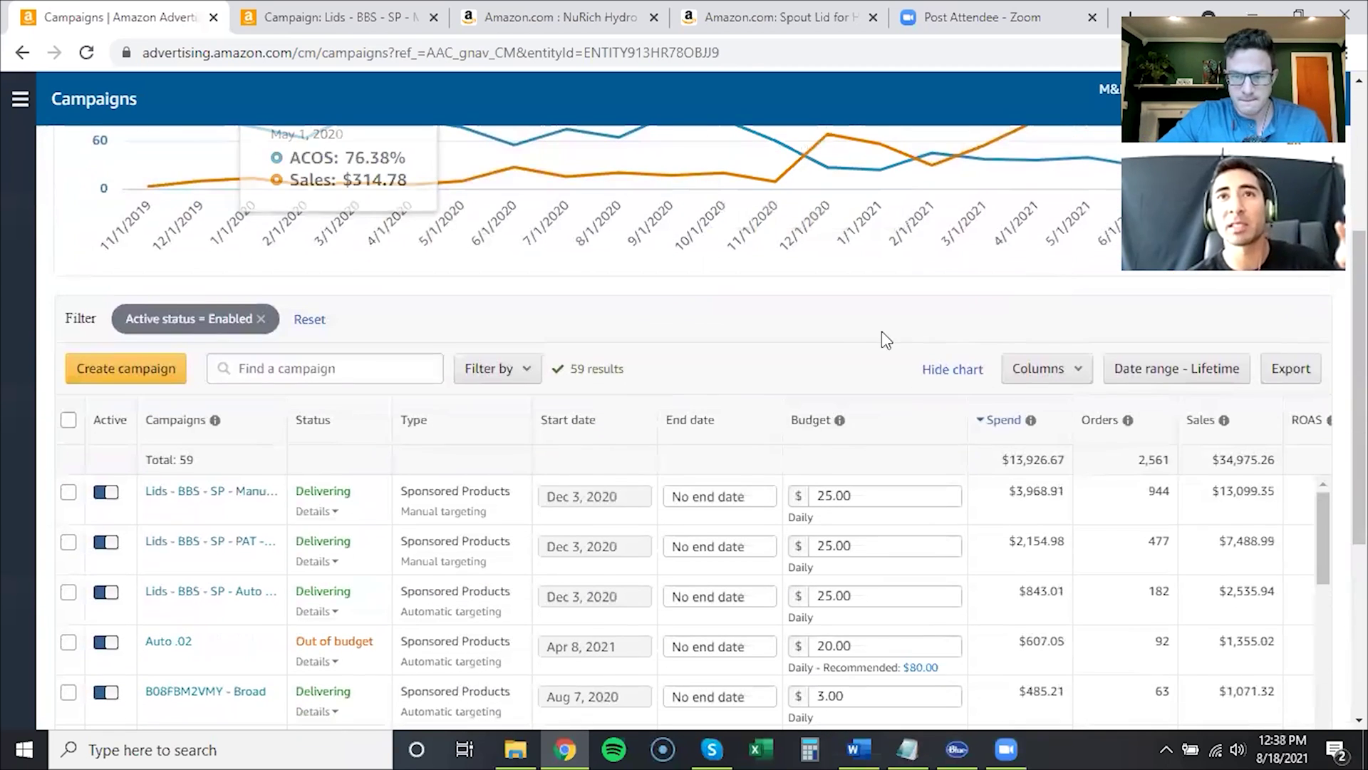
scroll(812, 322, down, 1)
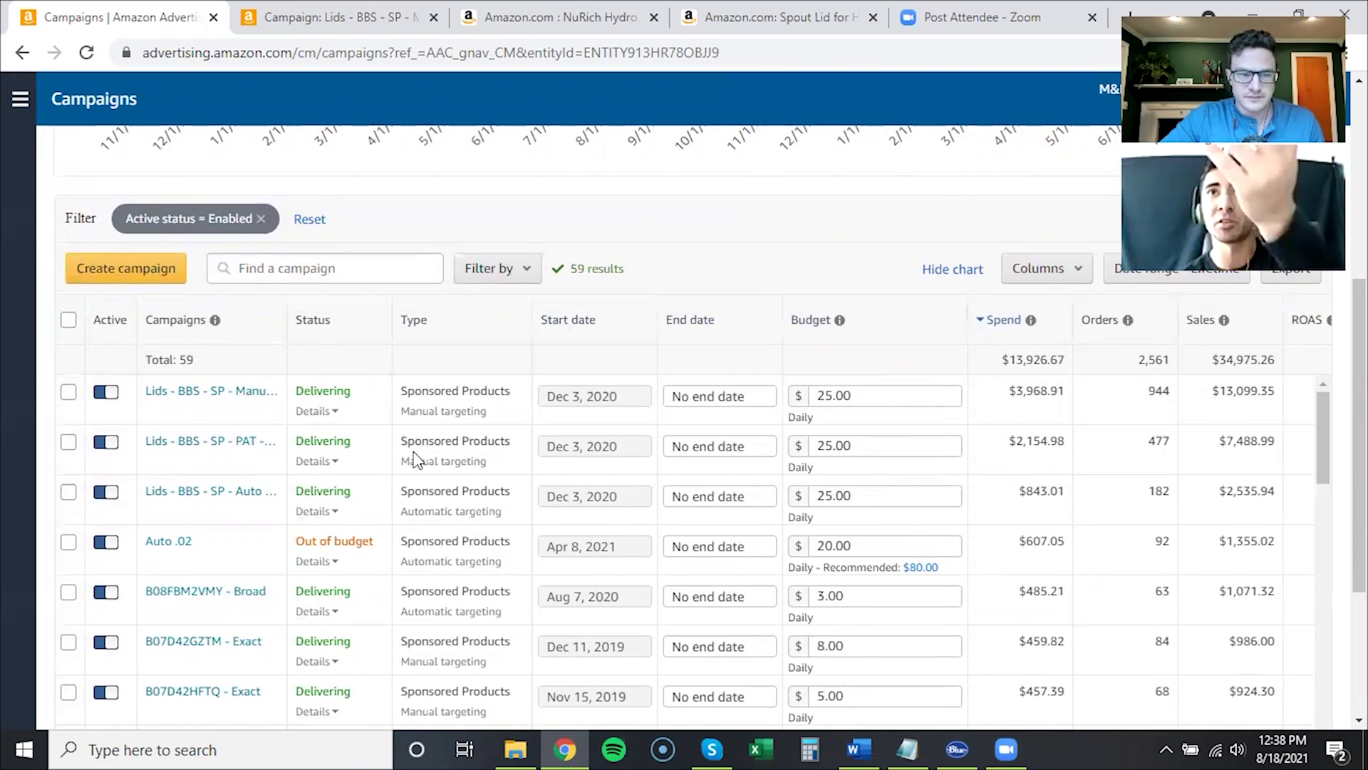
Open the Lids - BBS - SP - Manual - 1cop7who campaign link in a new tab
right_click(220, 398)
click(299, 407)
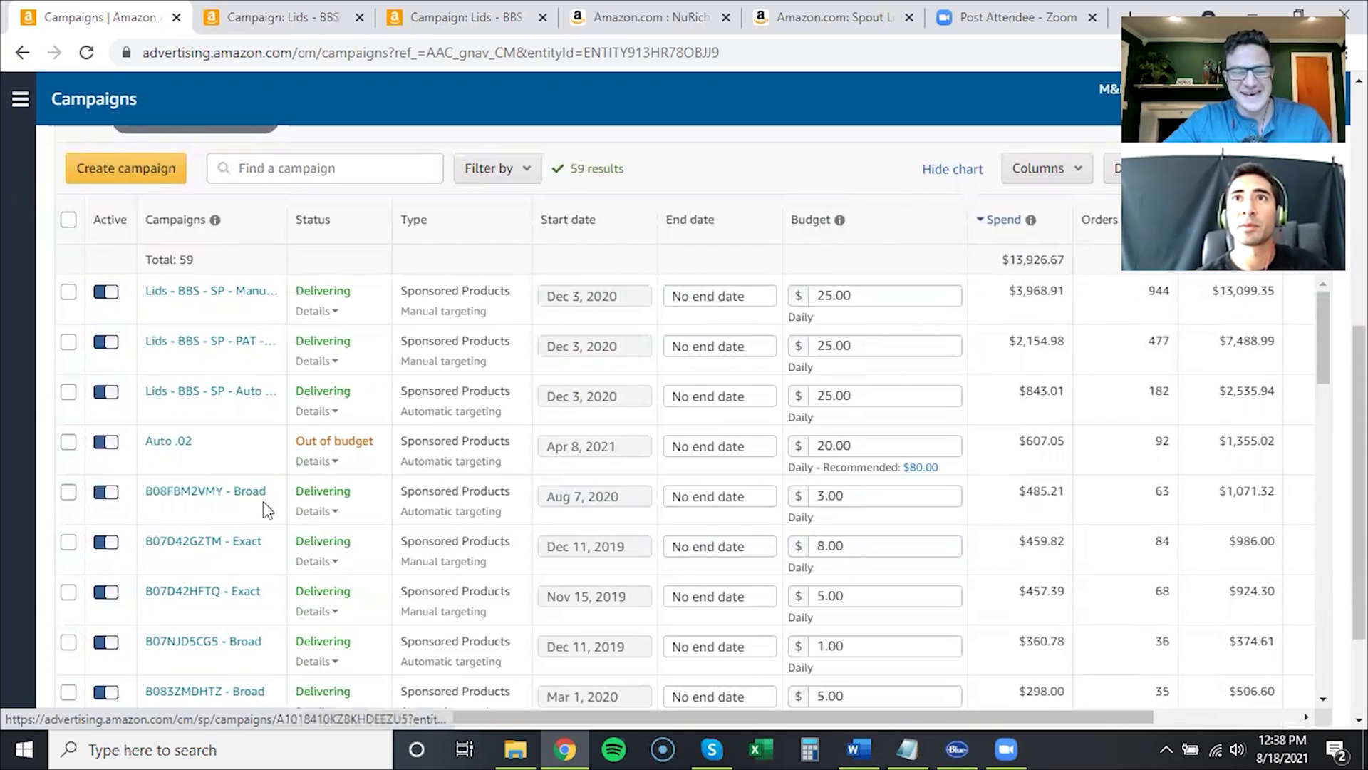
Open the B08FBM2VMY - Broad and B07D42GZTM - Exact campaigns in new tabs from the list
click(265, 13)
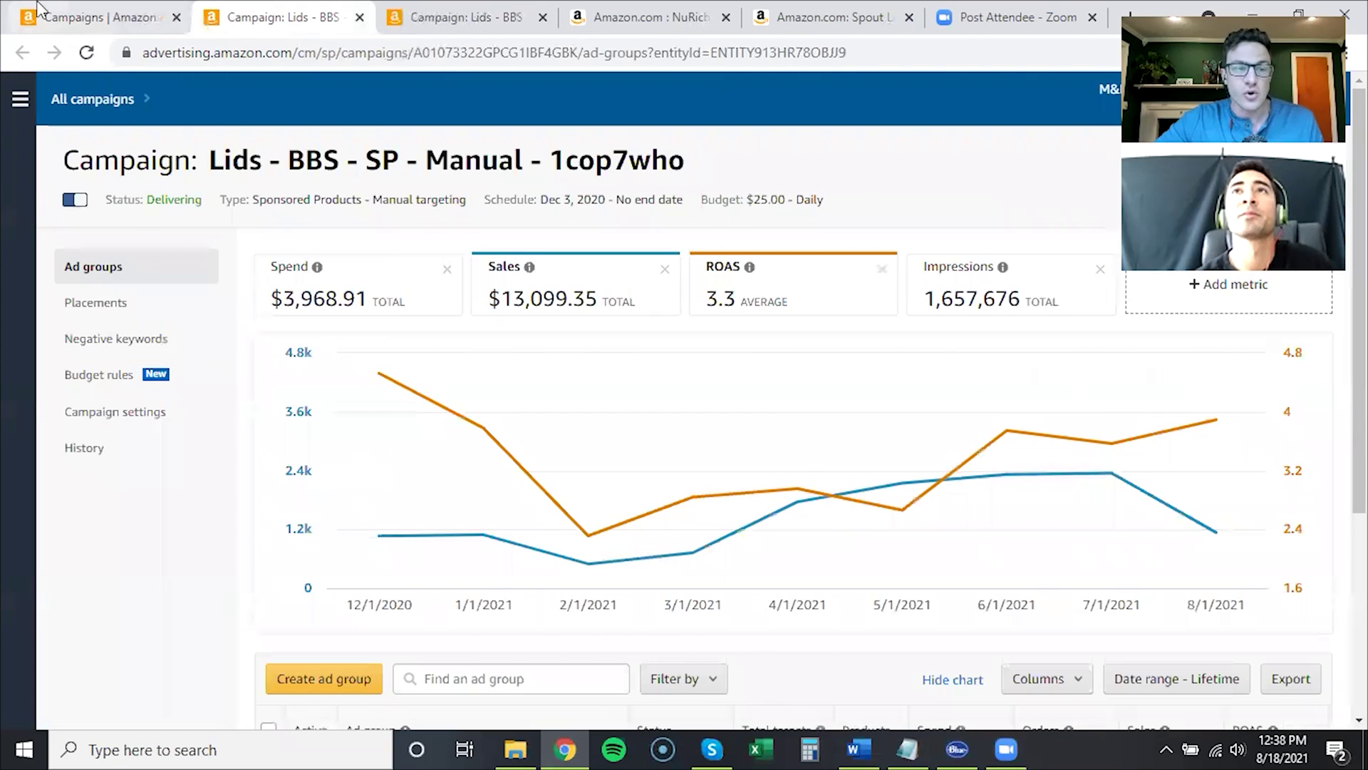
click(35, 11)
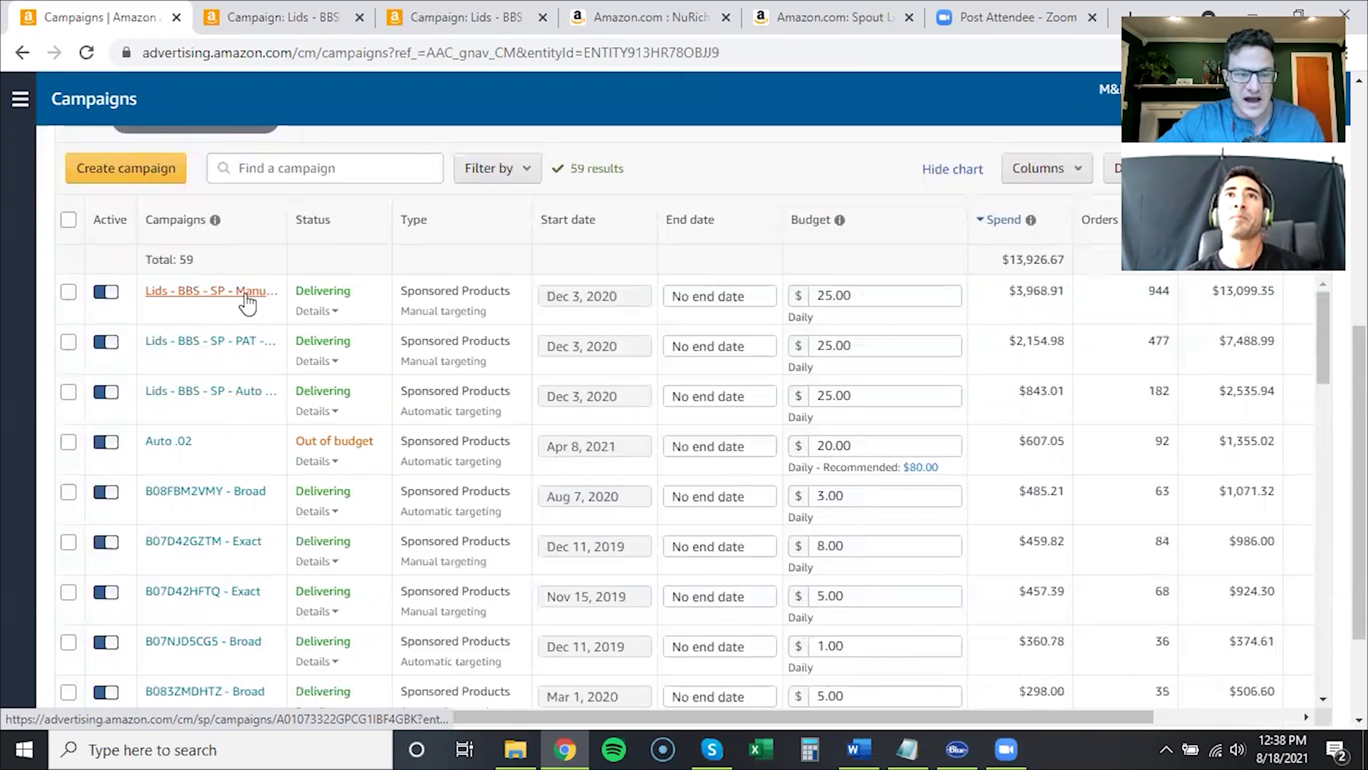
right_click(244, 499)
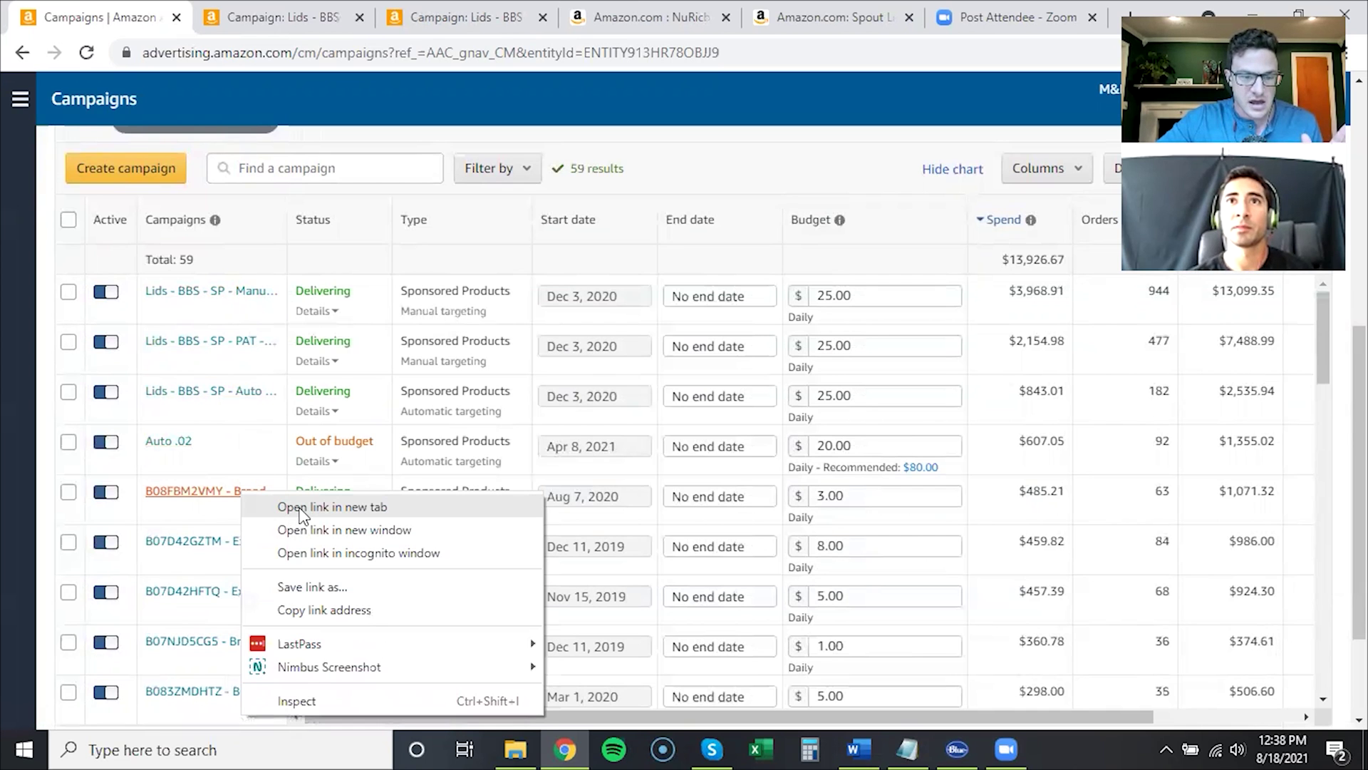
click(300, 517)
right_click(246, 541)
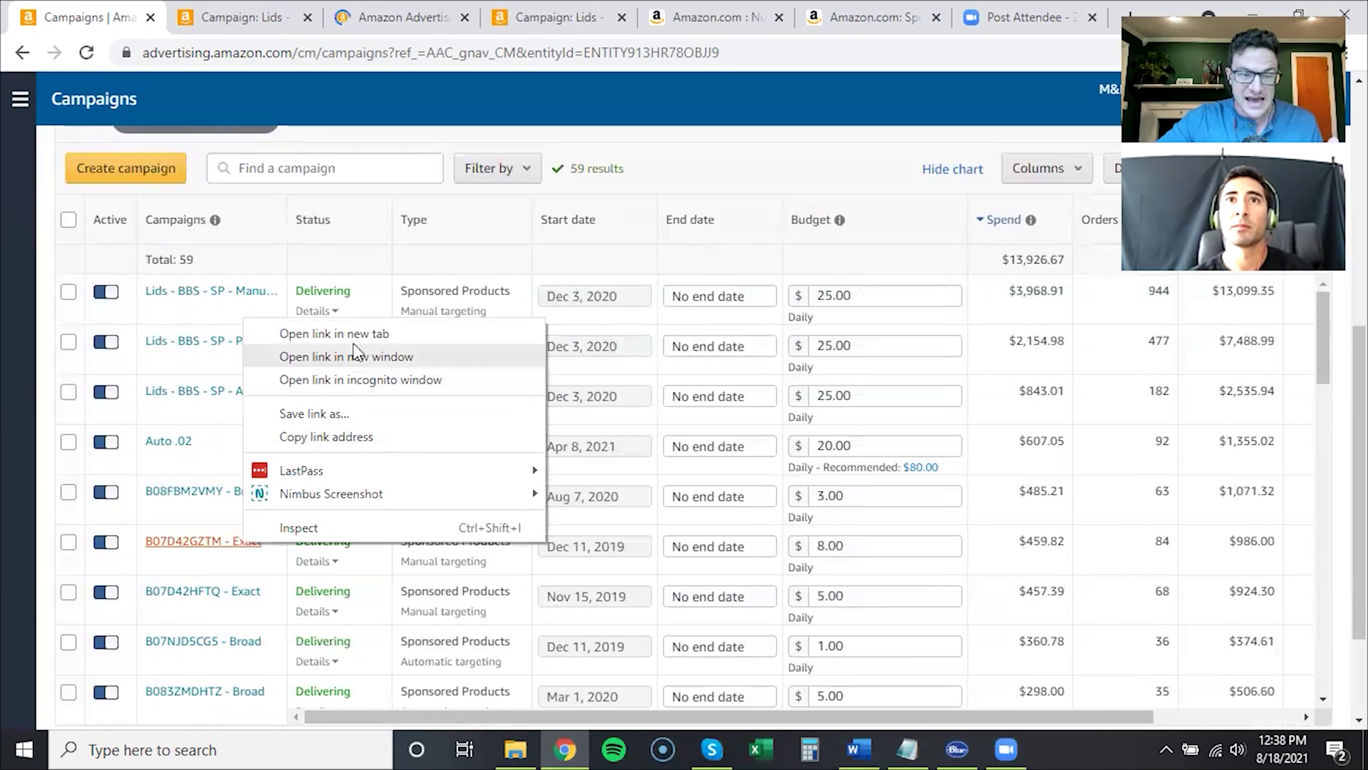
click(334, 333)
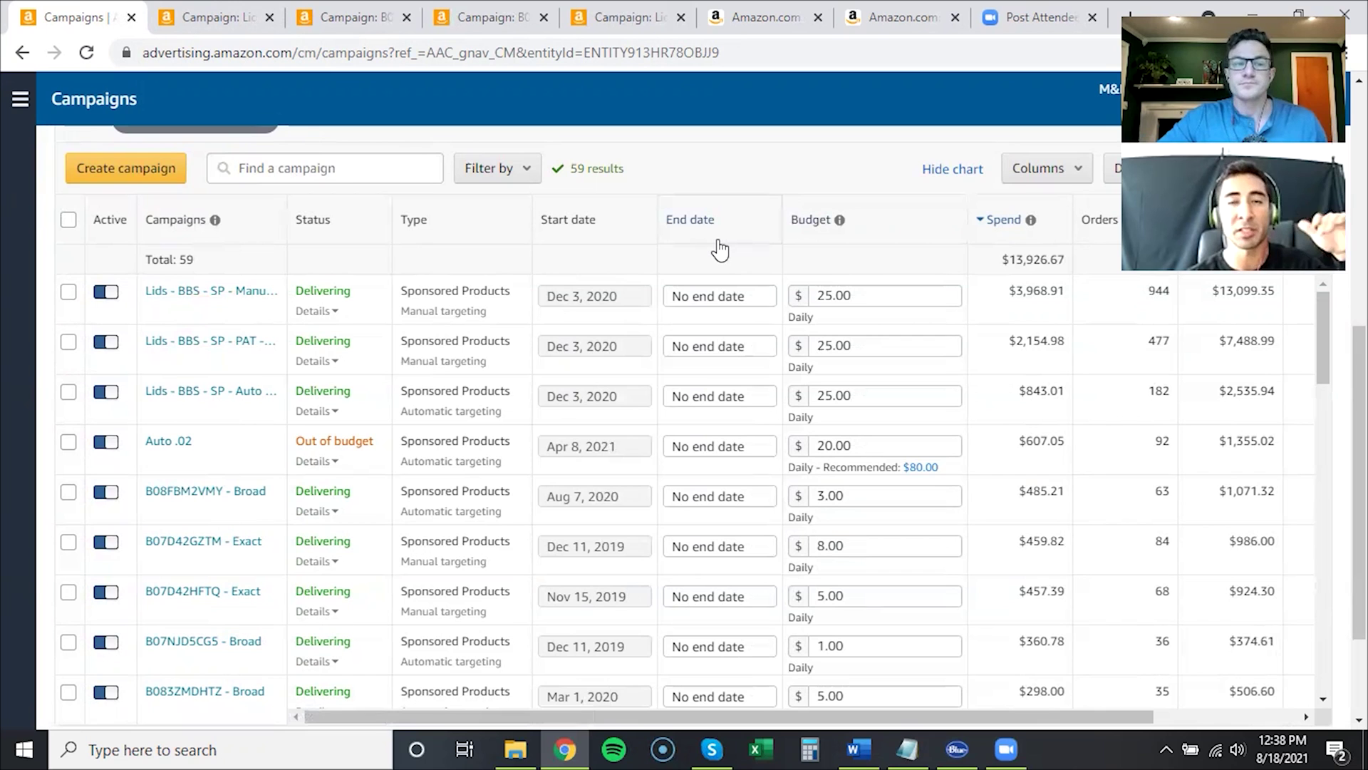
scroll(709, 254, up, 1)
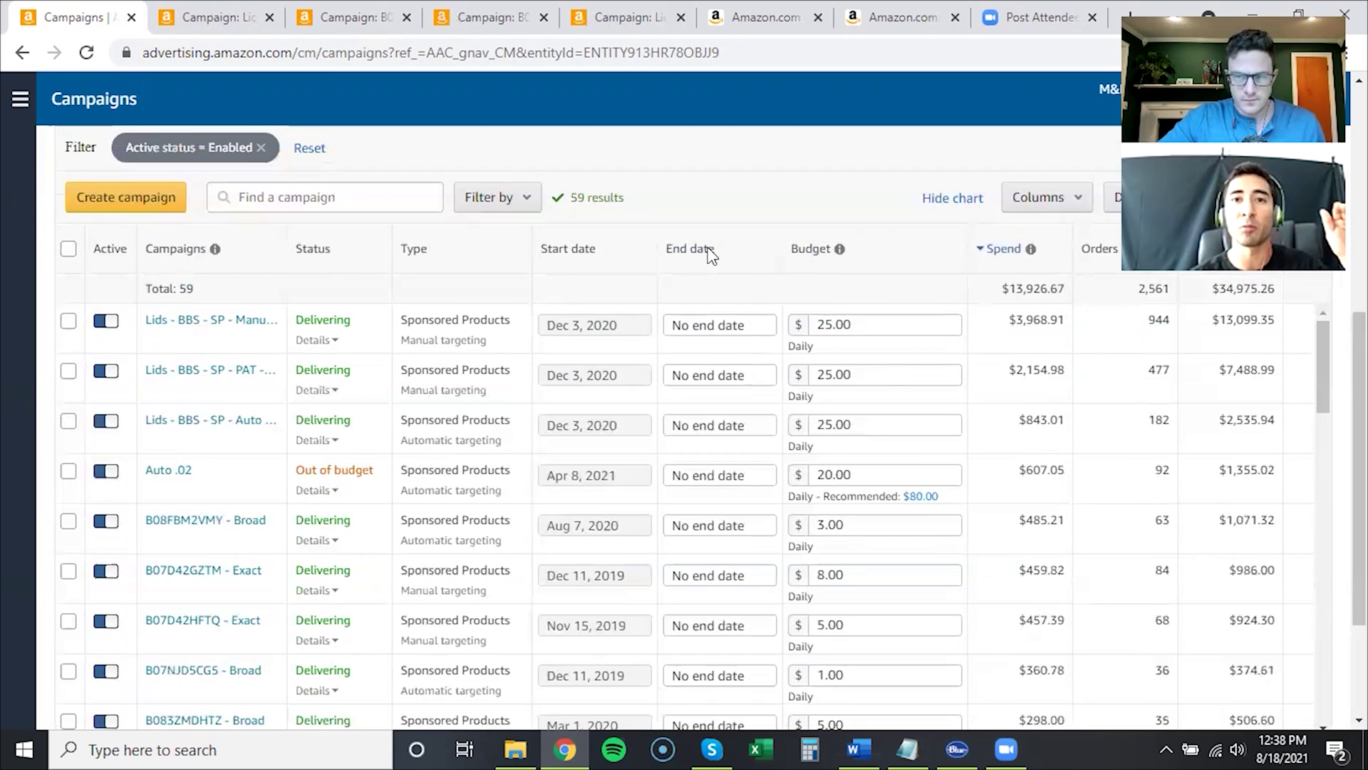
scroll(709, 255, up, 1)
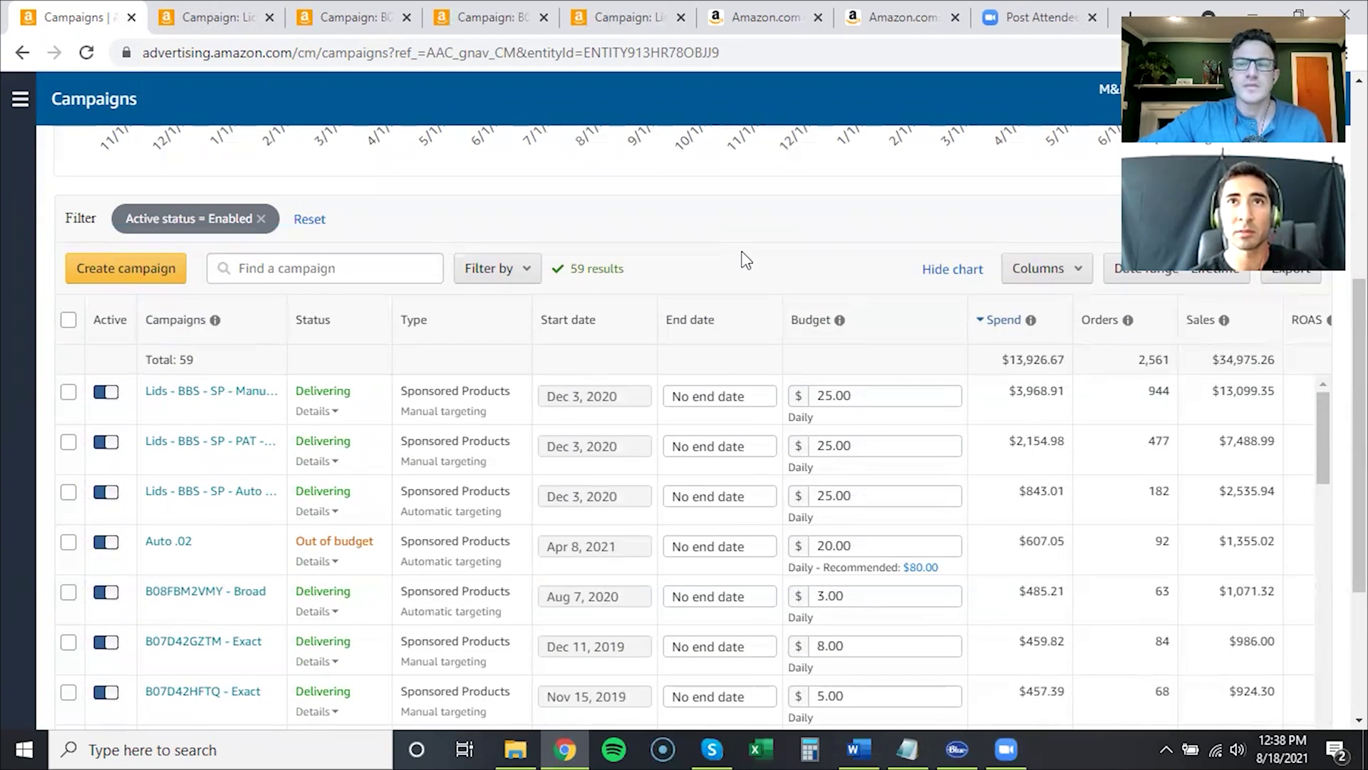
scroll(733, 246, up, 3)
scroll(726, 260, up, 1)
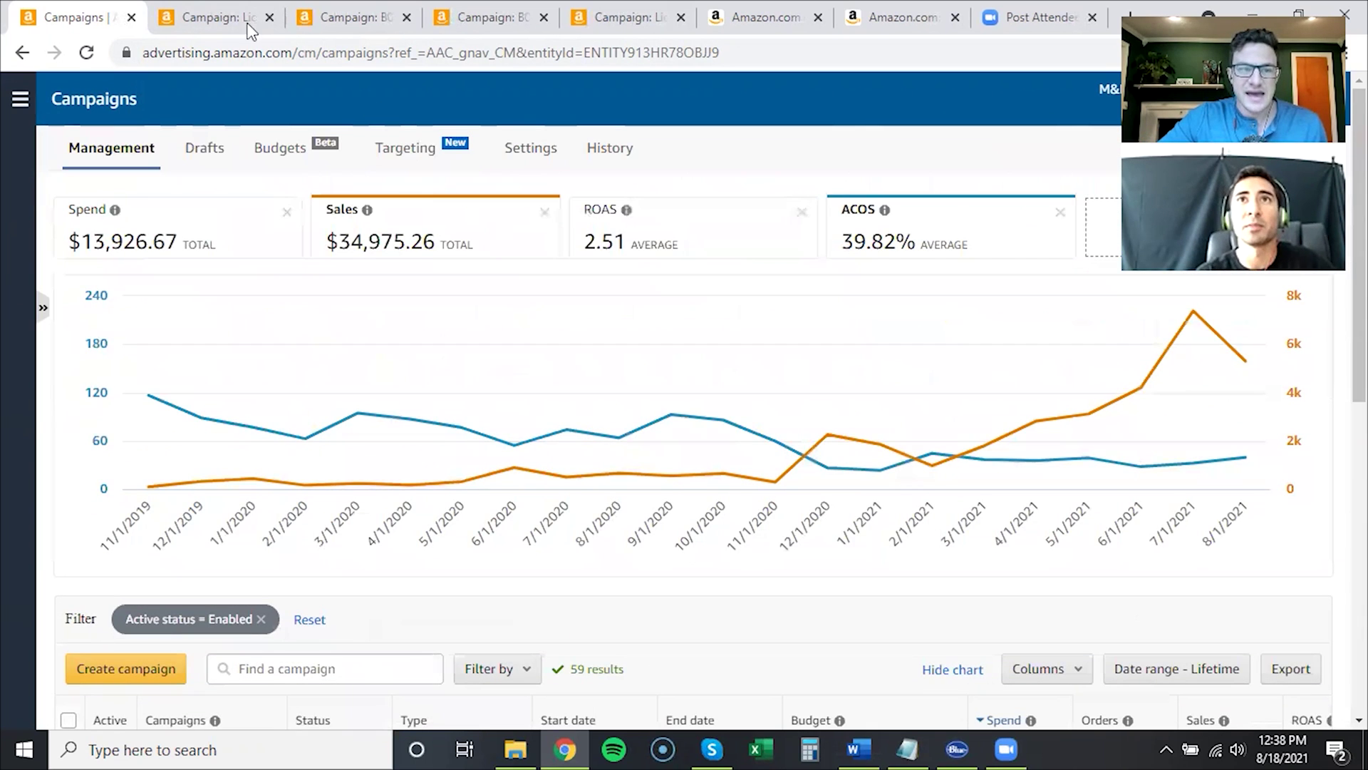
On the Lids manual campaign page, chart Spend against Sales instead of ROAS
click(193, 19)
mouse_move(379, 374)
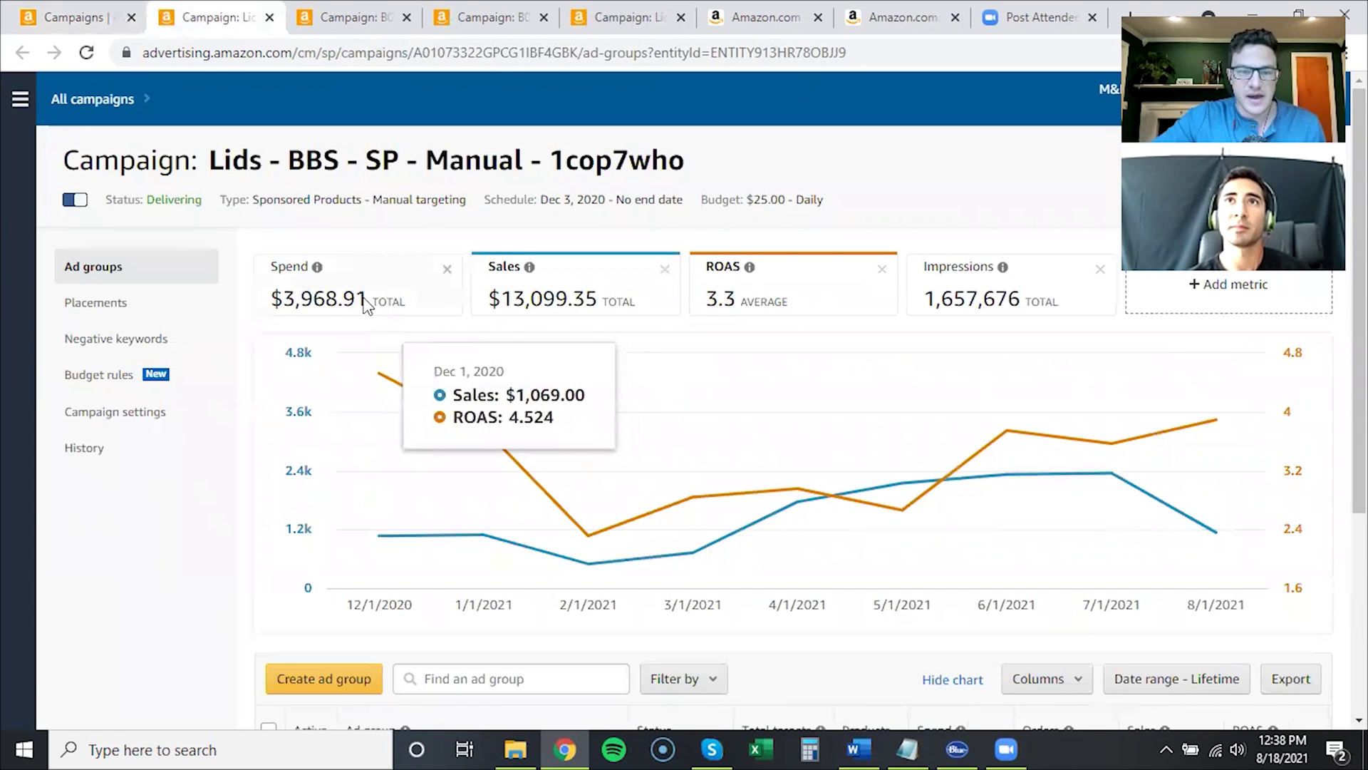
click(354, 286)
click(556, 286)
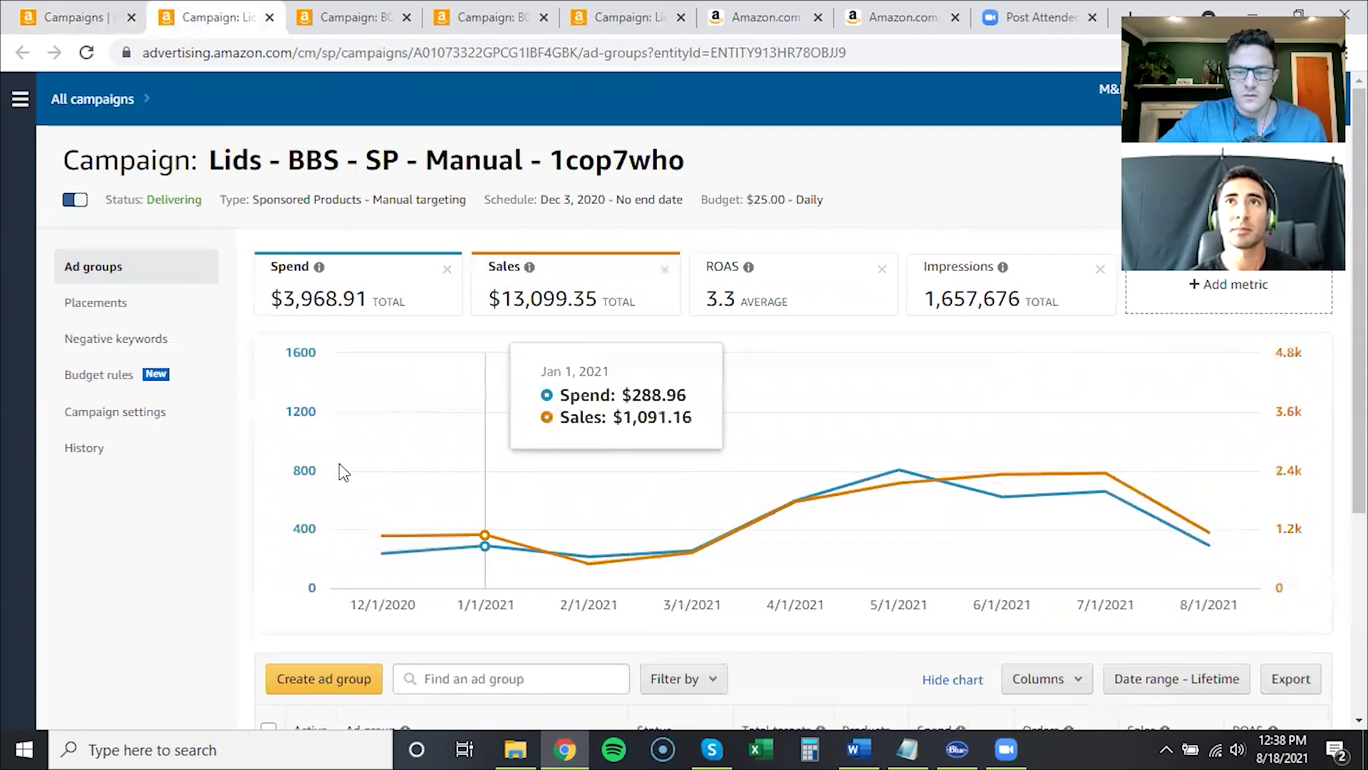
scroll(284, 483, down, 2)
scroll(284, 483, down, 1)
scroll(503, 523, up, 1)
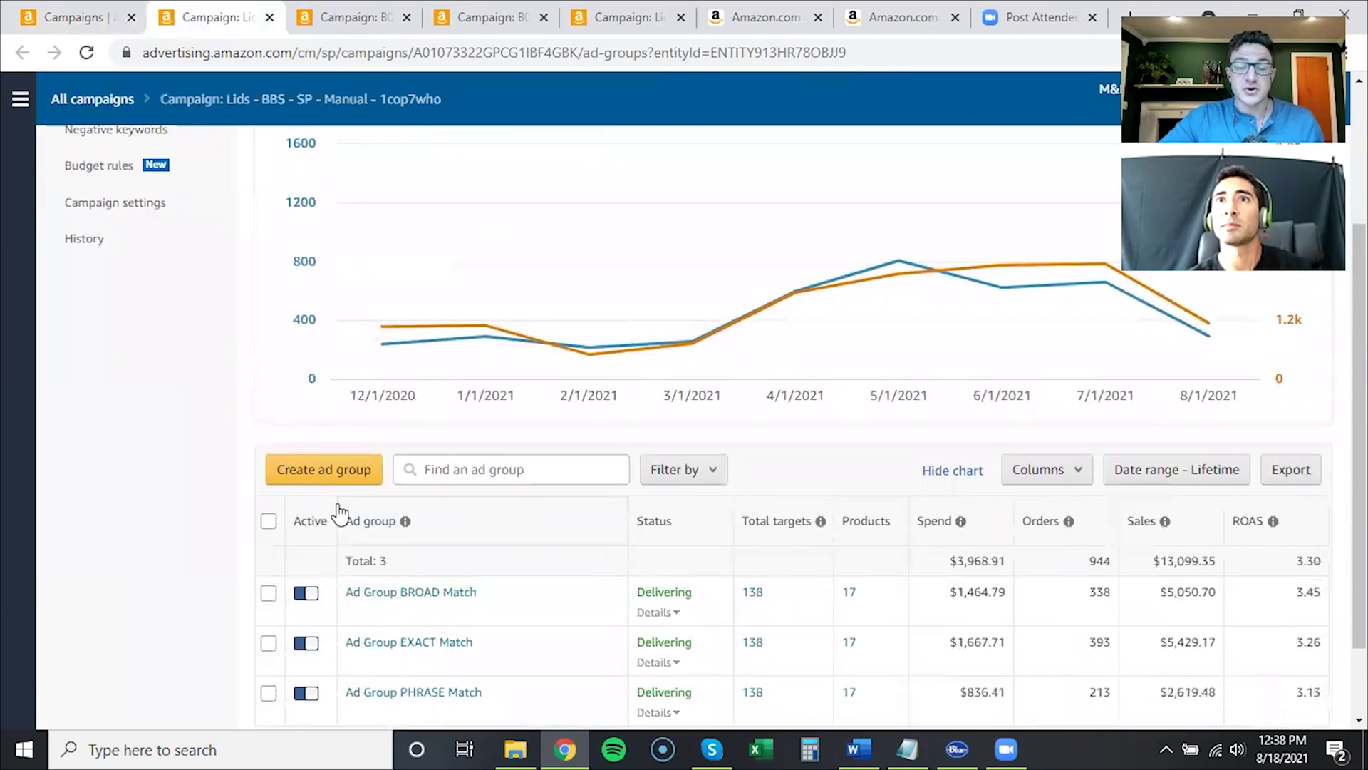
scroll(471, 551, down, 1)
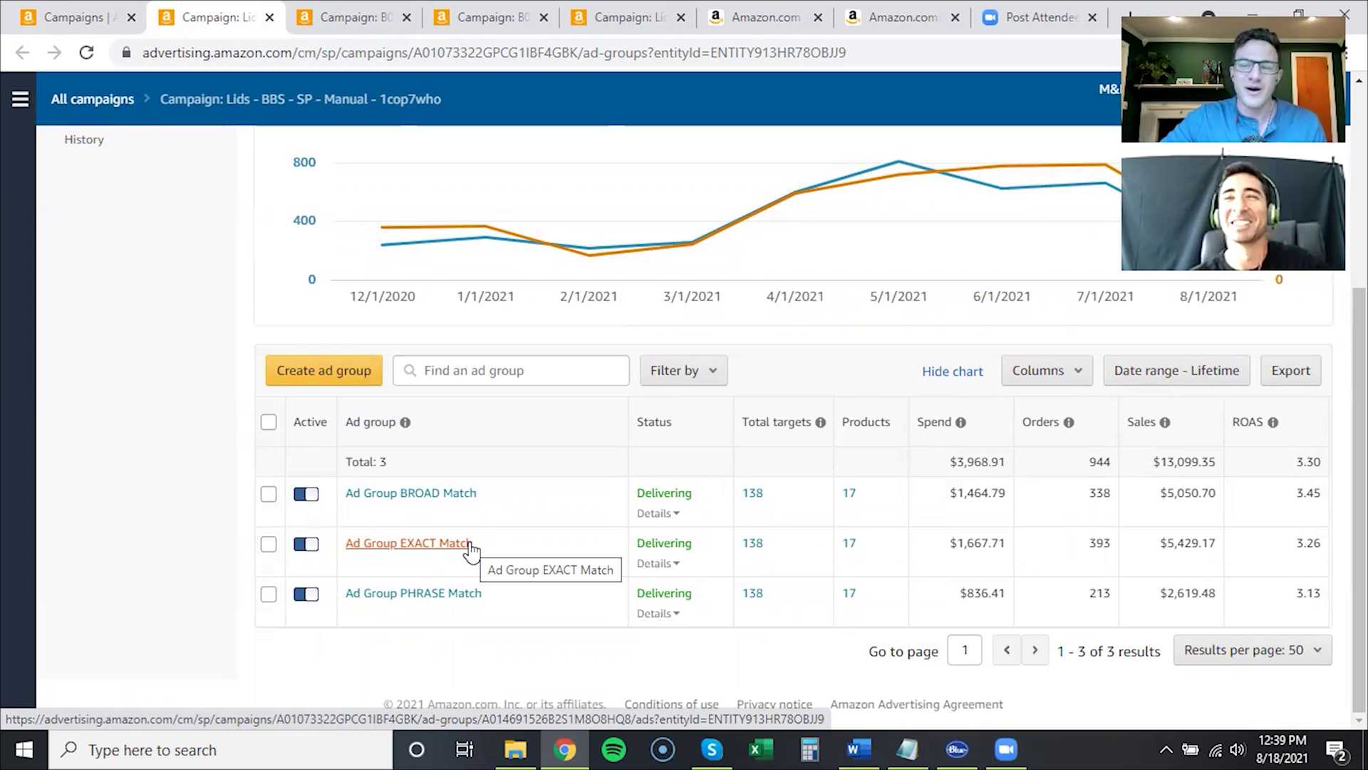
scroll(471, 548, up, 1)
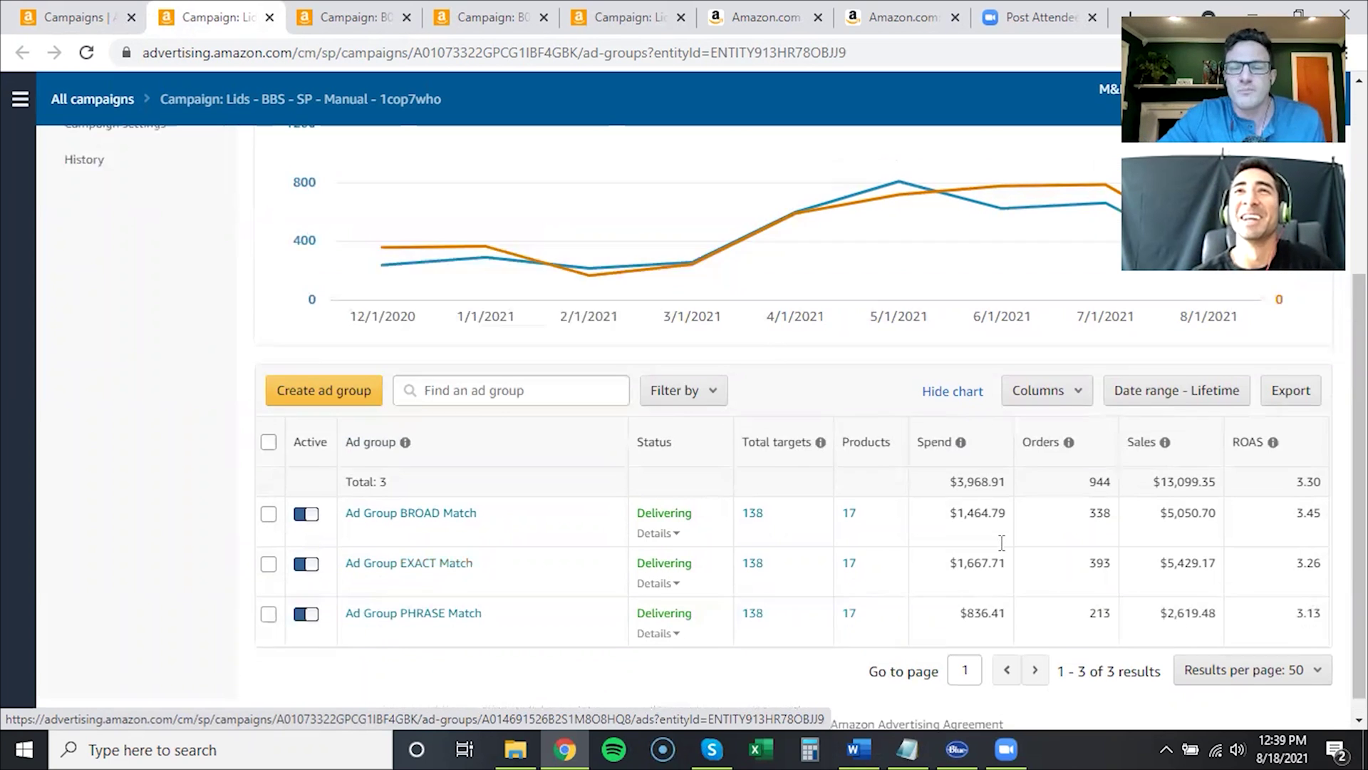
scroll(748, 514, up, 2)
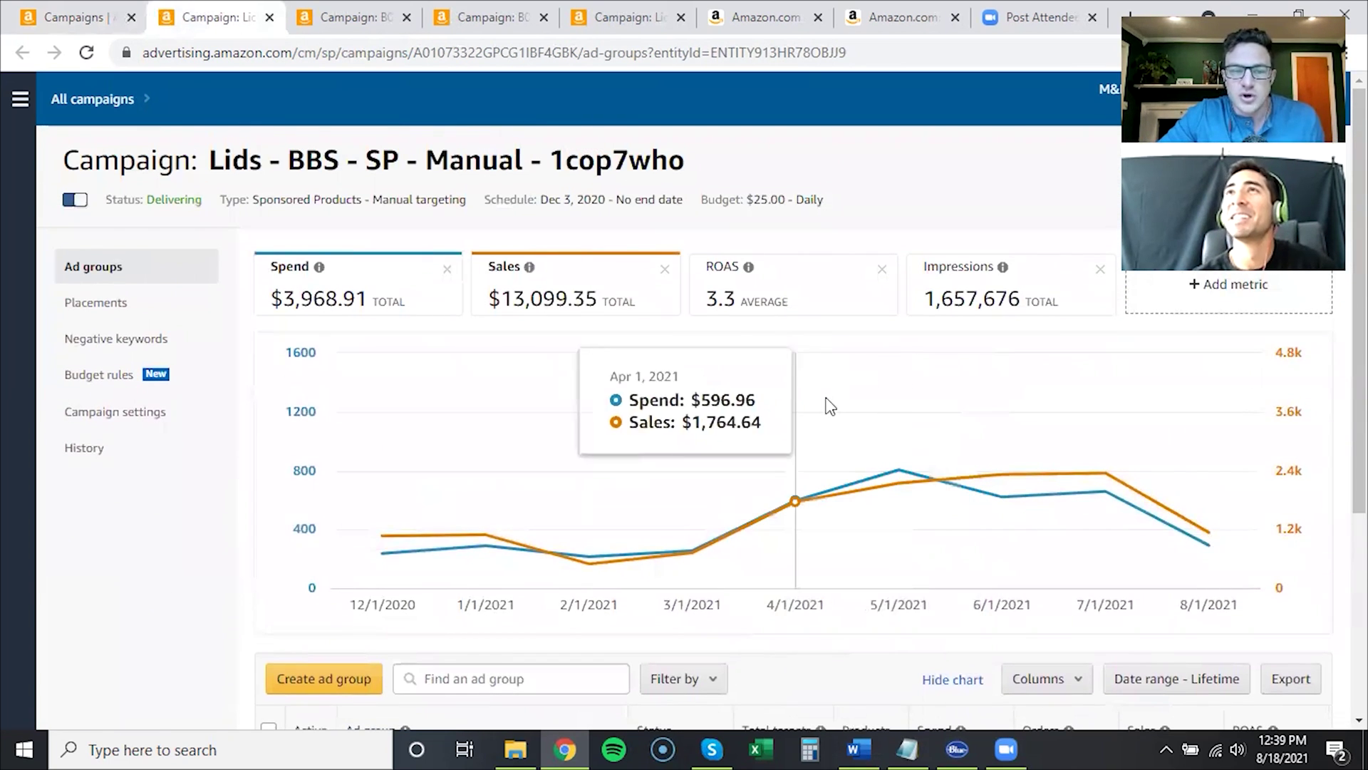
scroll(201, 481, down, 2)
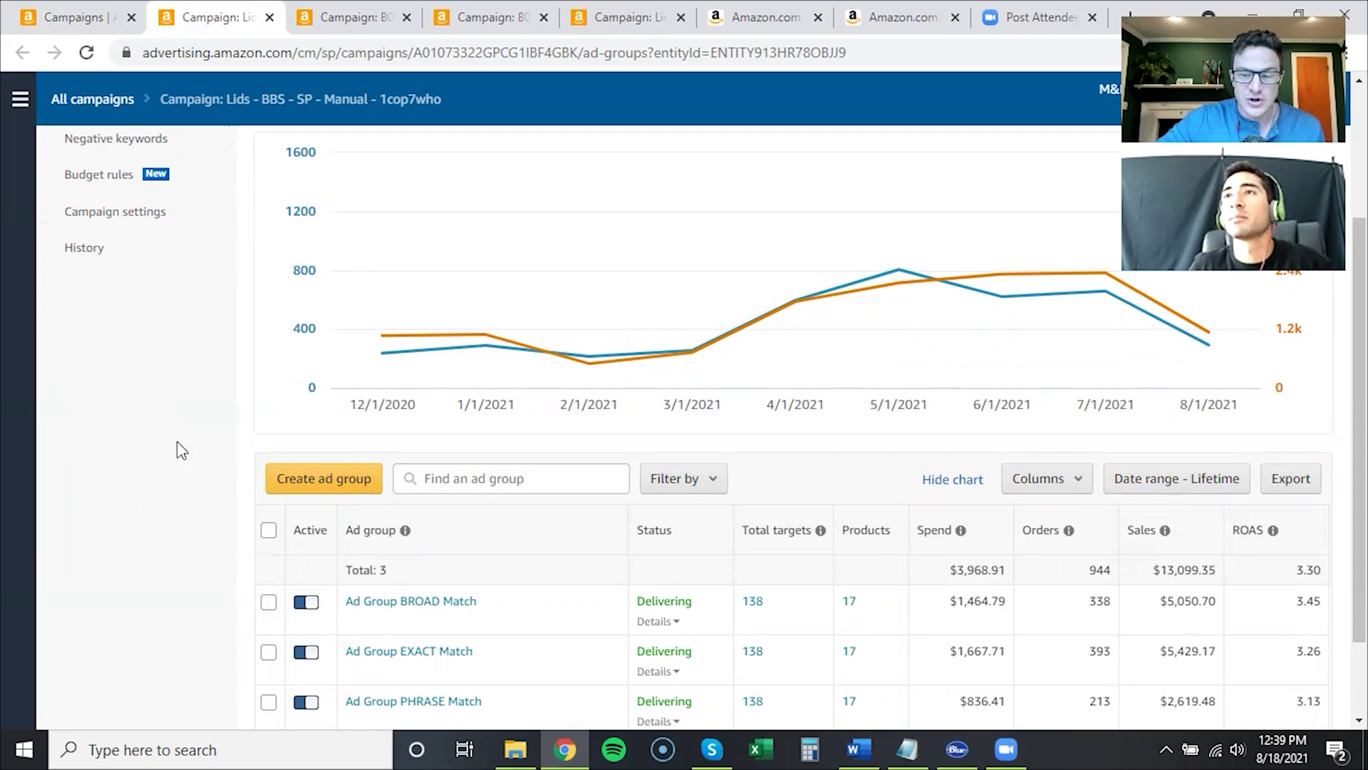
scroll(304, 467, down, 1)
scroll(672, 467, up, 3)
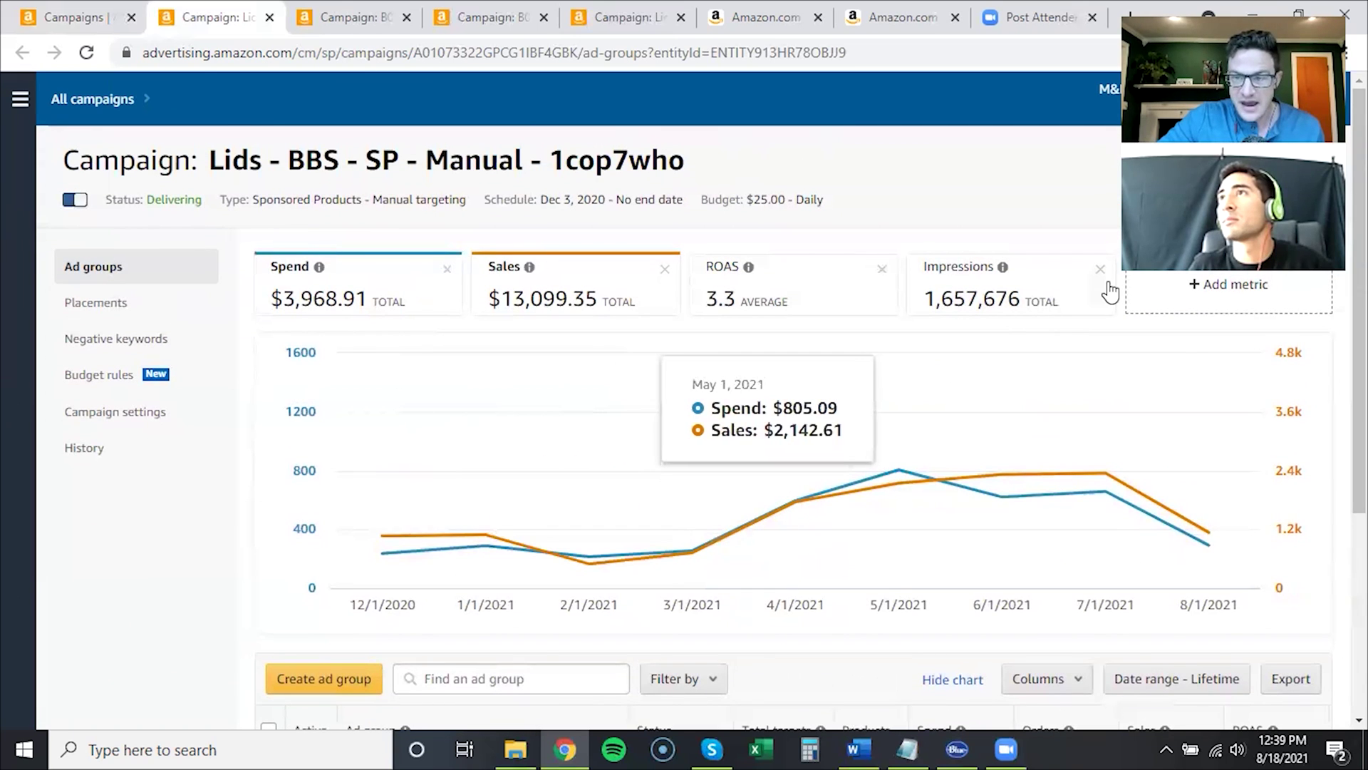
Swap Impressions for ACOS as the fourth metric on the Lids manual campaign chart
click(1100, 269)
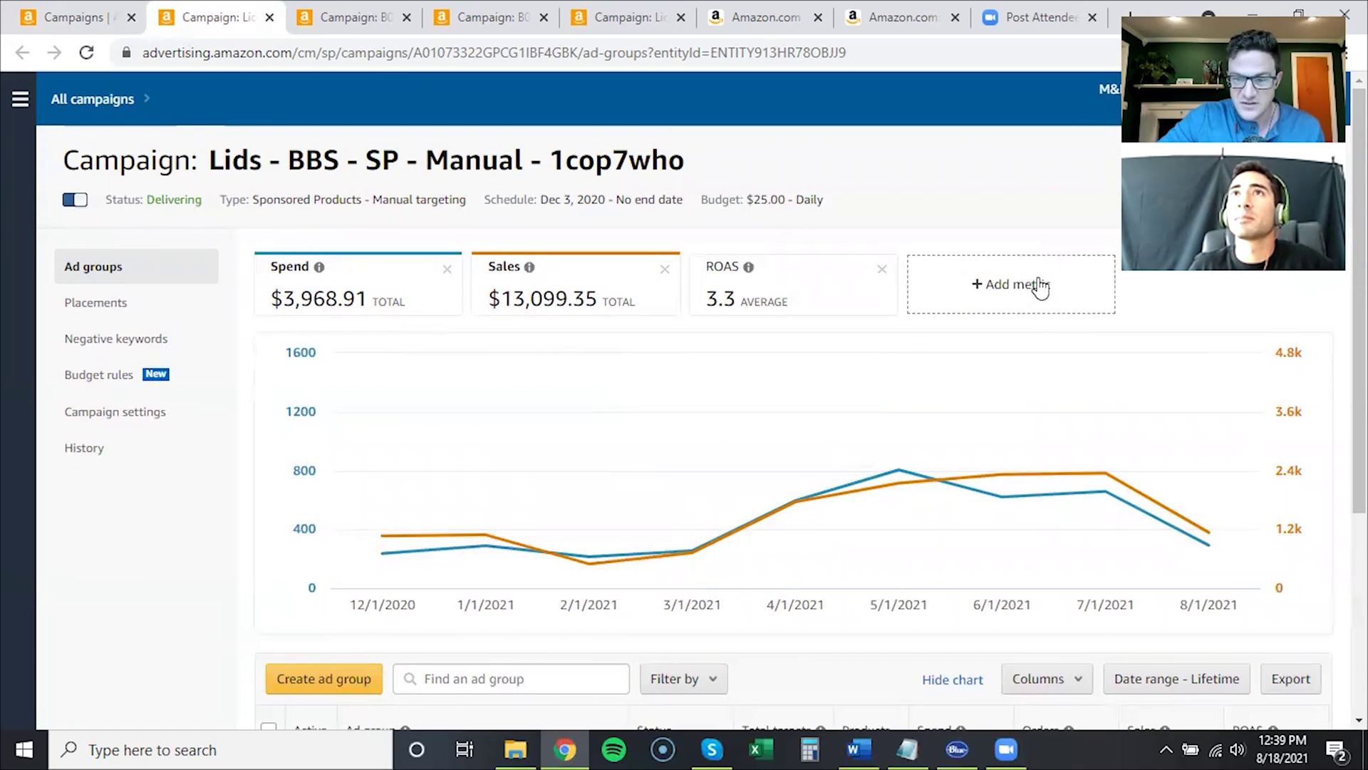
click(1036, 285)
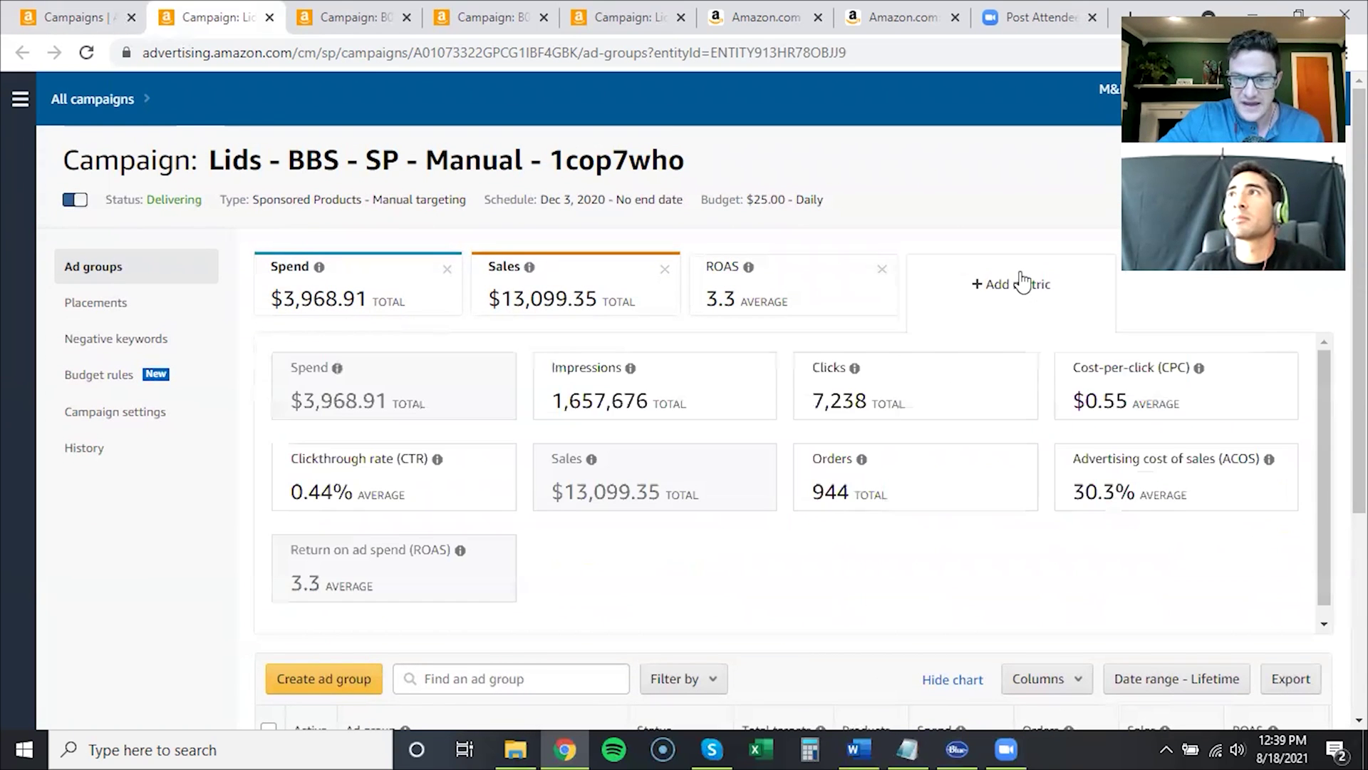
click(1145, 503)
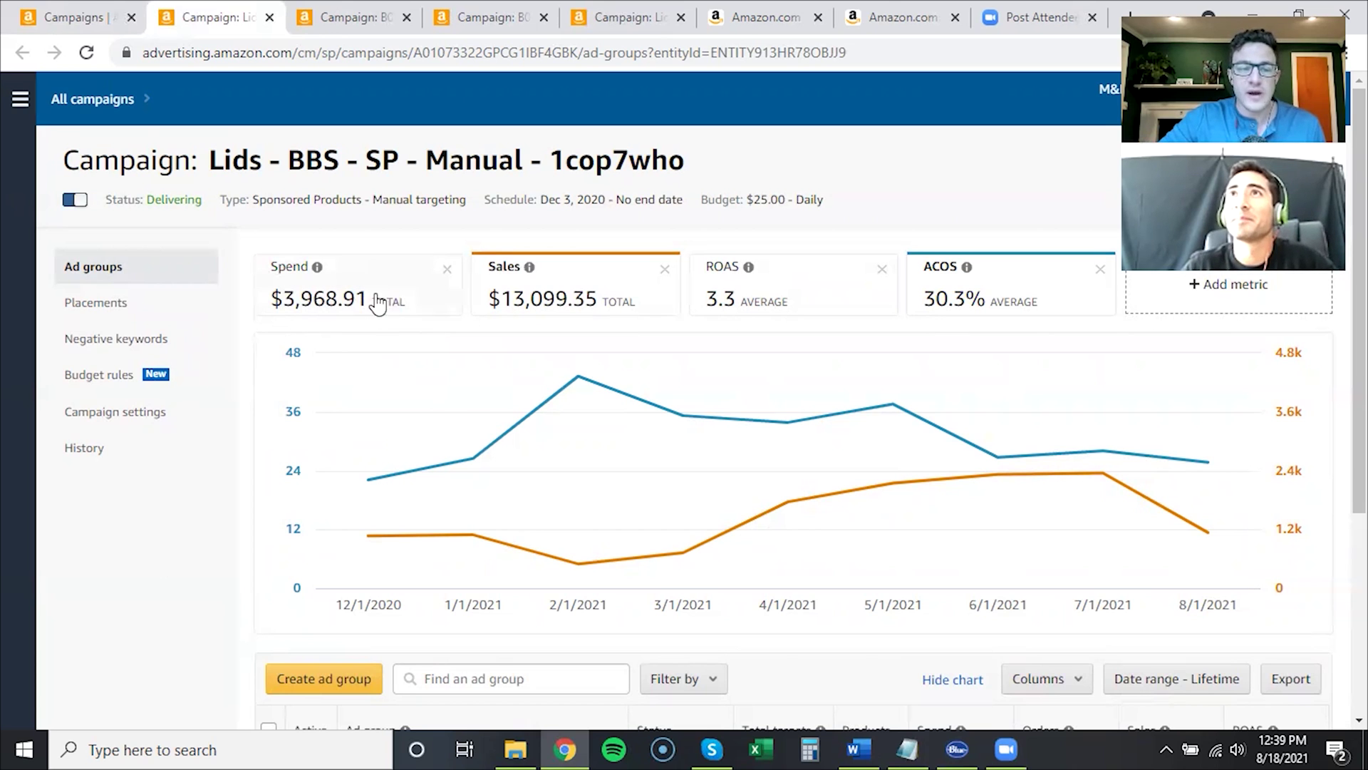
scroll(250, 320, down, 1)
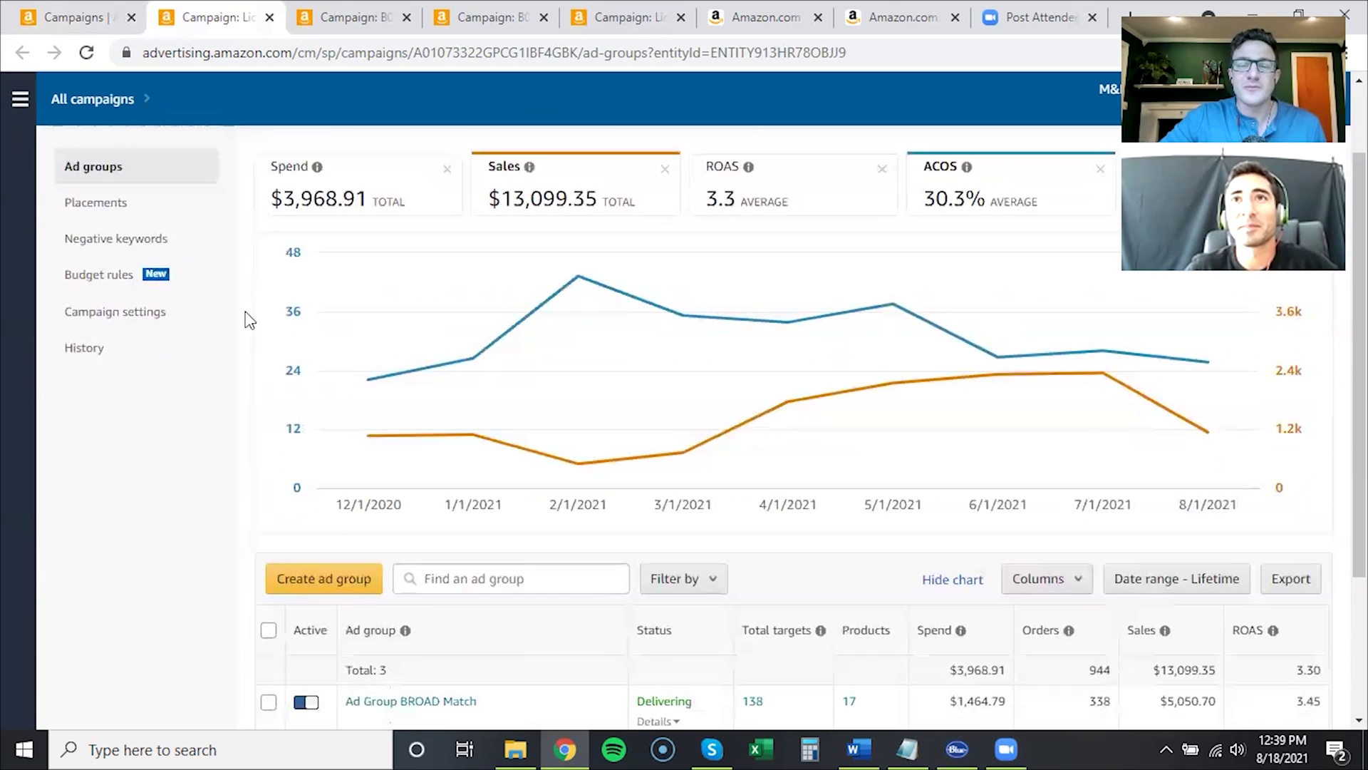
scroll(249, 317, down, 1)
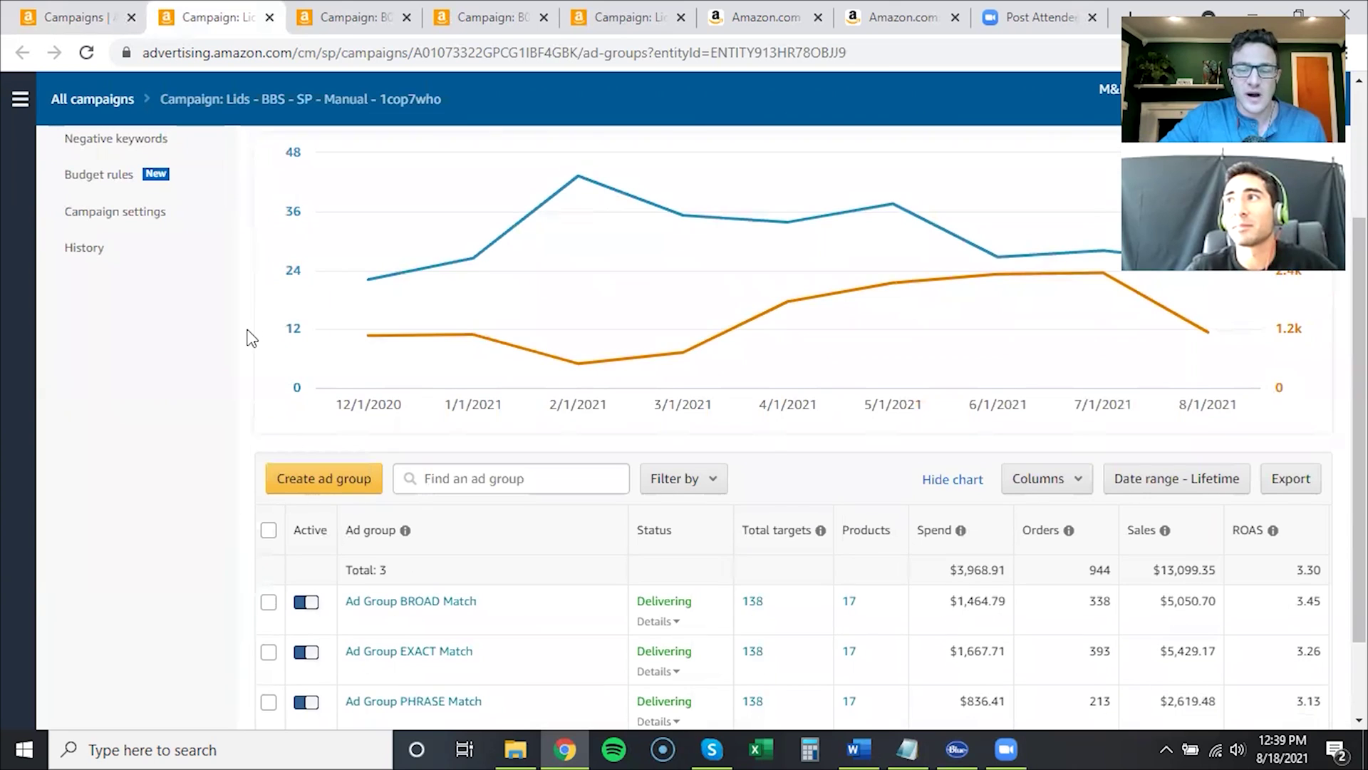
scroll(249, 339, down, 1)
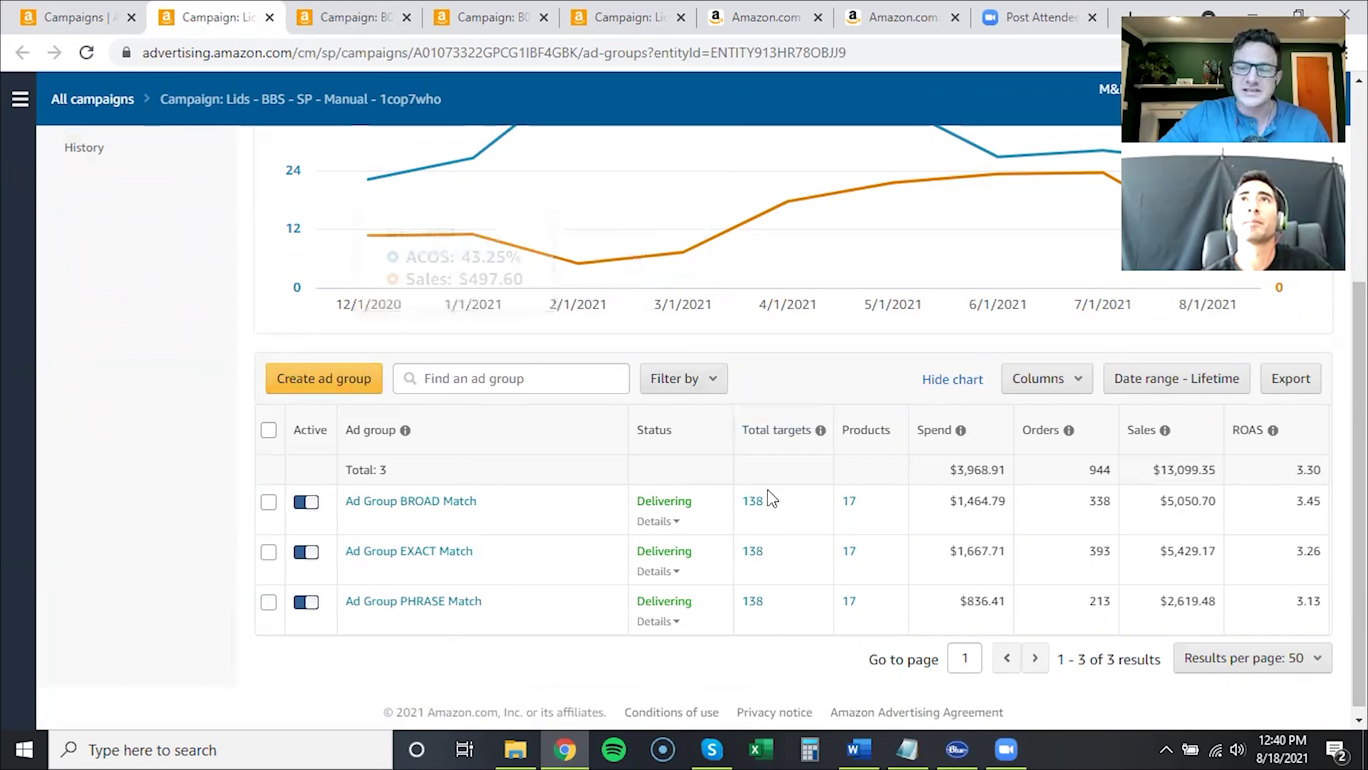
Open the BROAD Match ad group's 138 keyword targets in a new tab
right_click(749, 507)
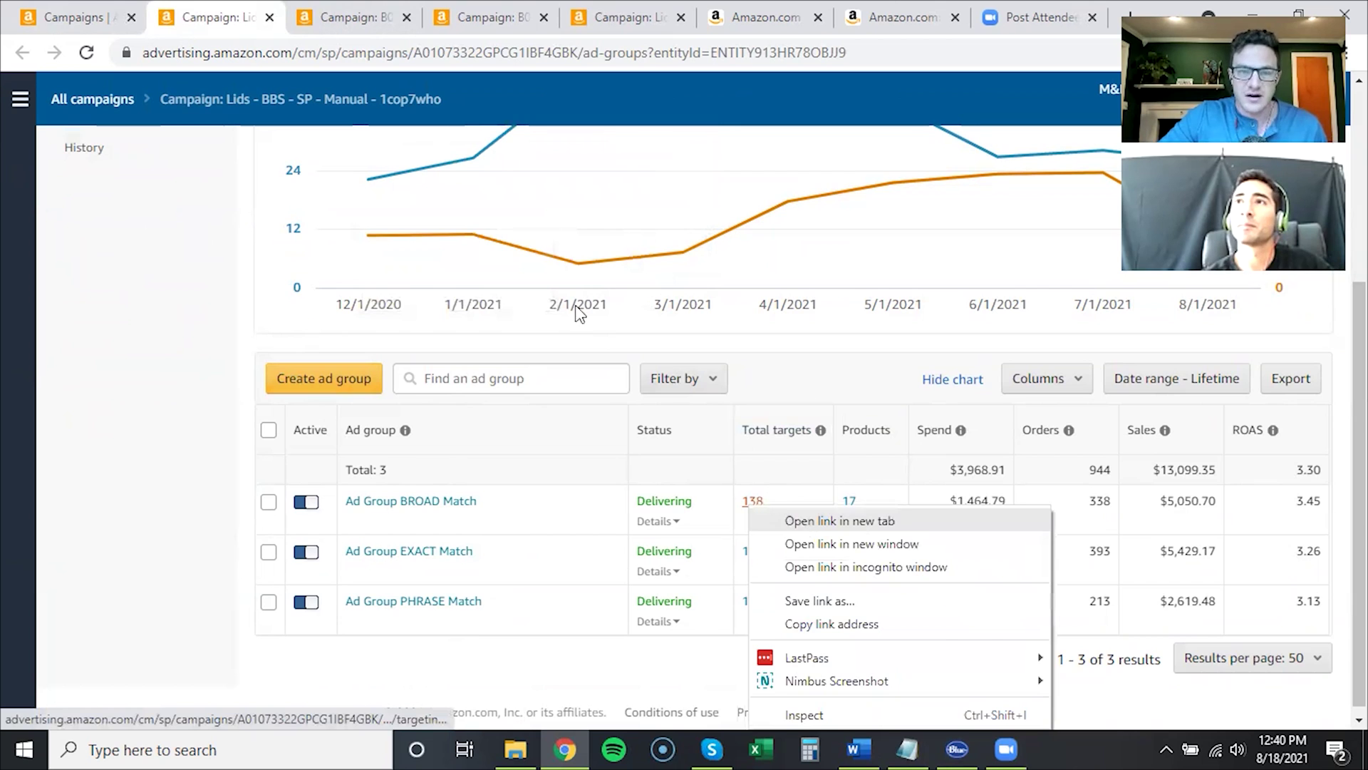
key(Return)
click(305, 17)
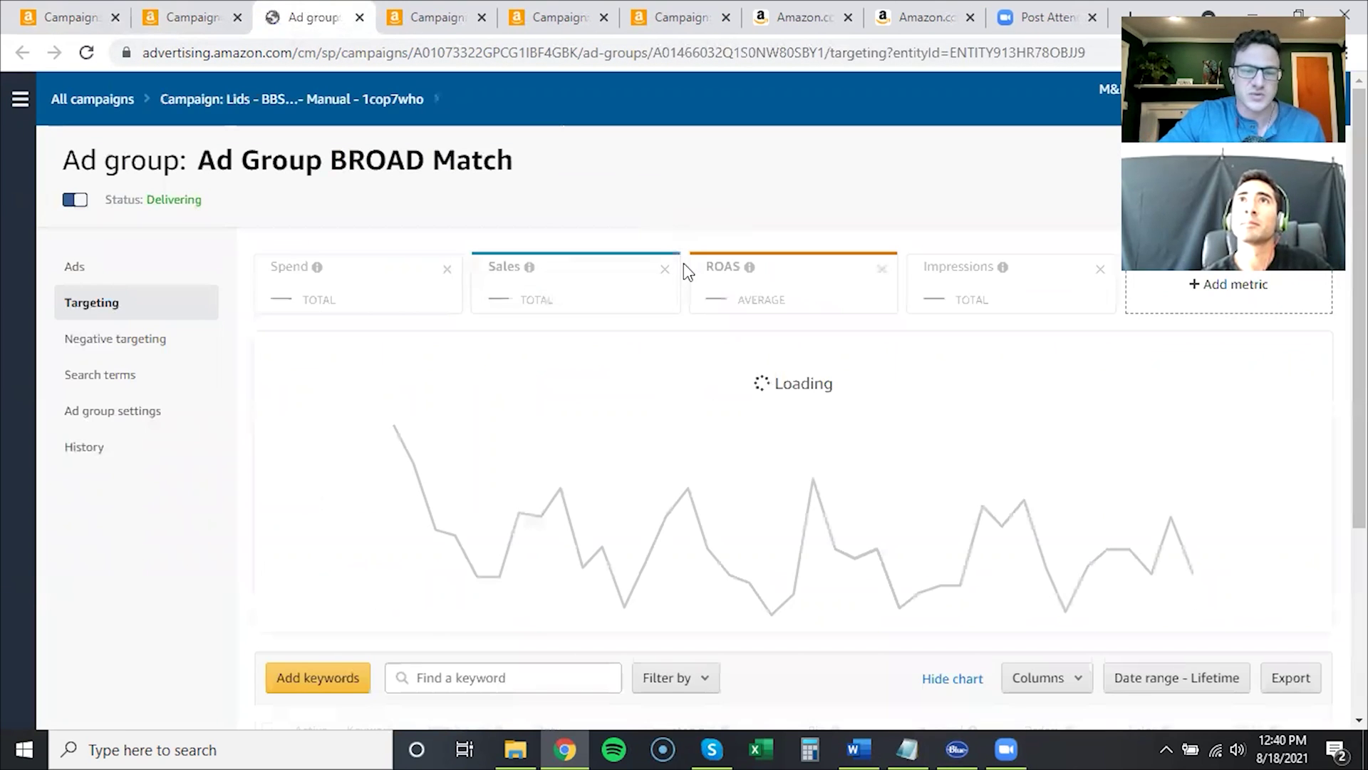
scroll(714, 249, down, 1)
scroll(716, 247, down, 2)
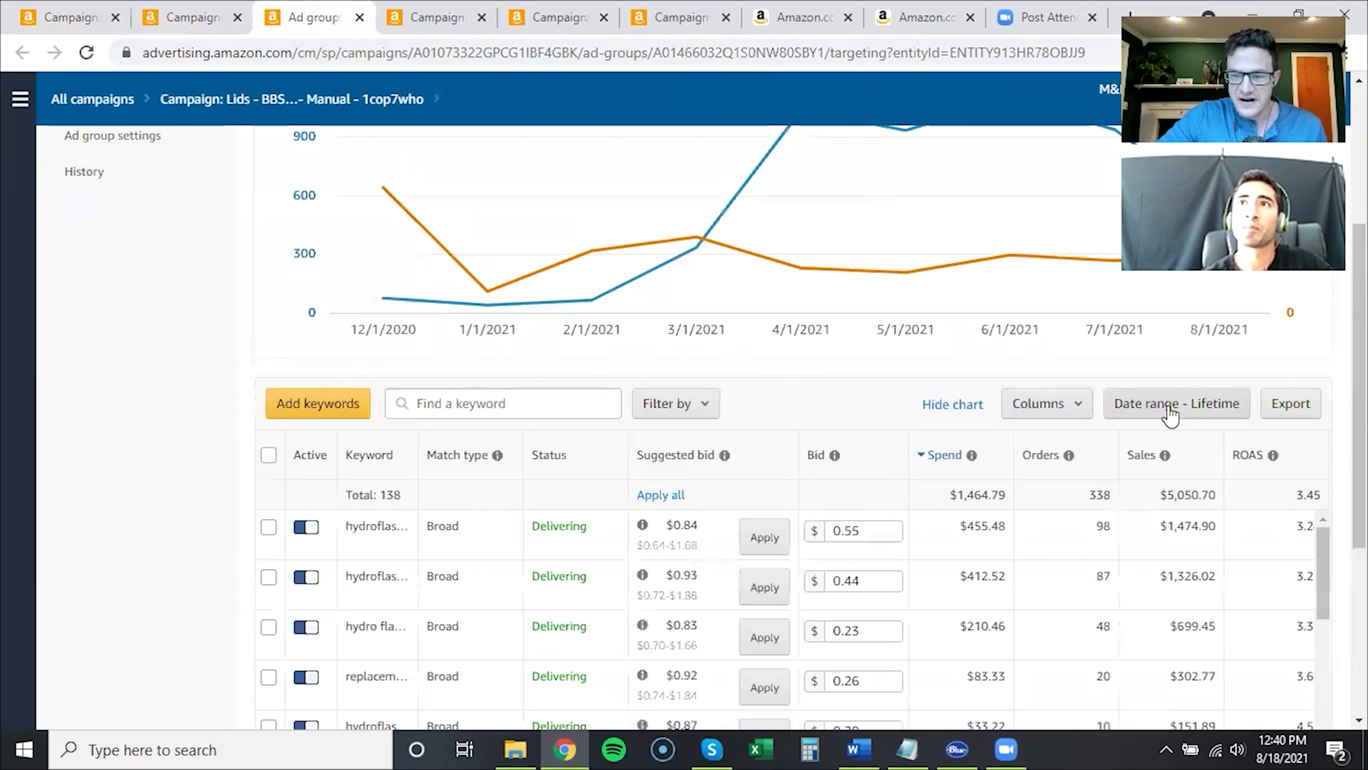
Limit the keyword data to the last 30 days and sort it by orders
click(1168, 405)
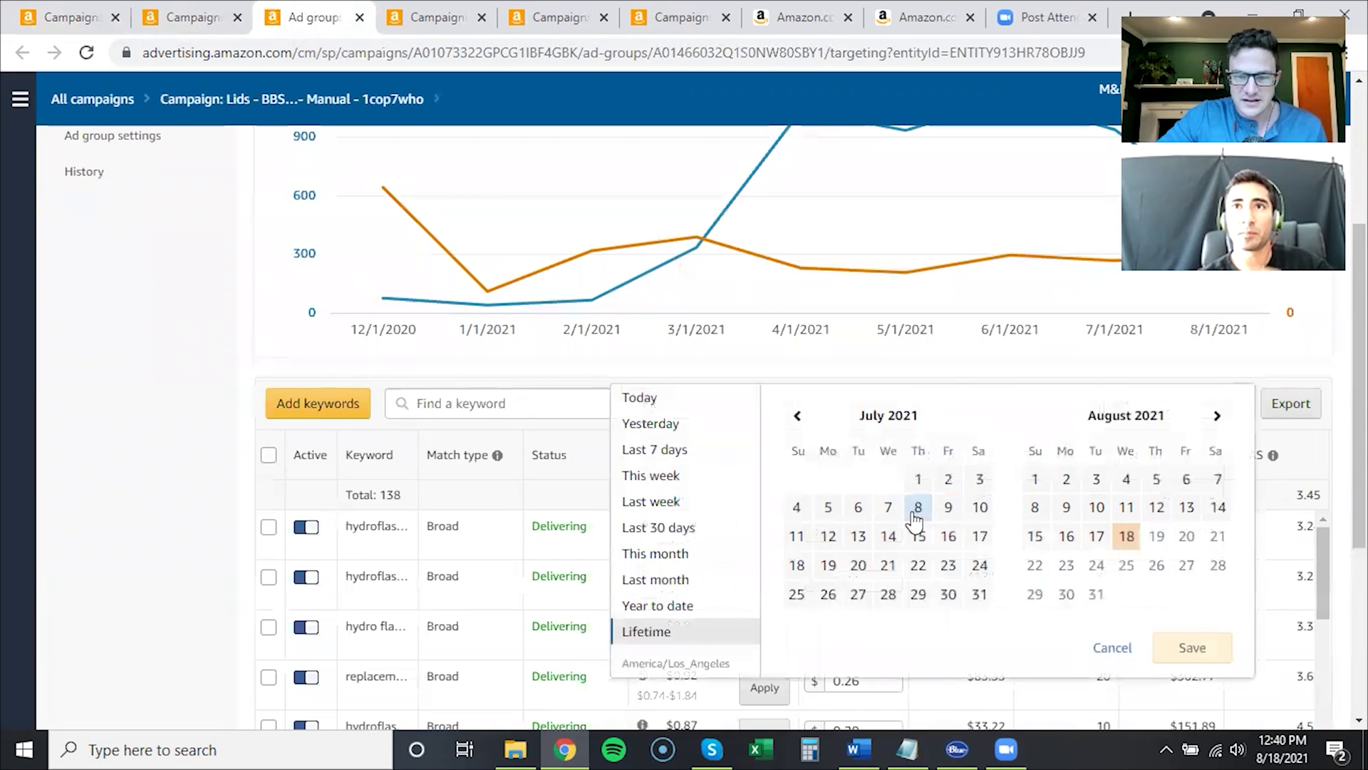
click(690, 529)
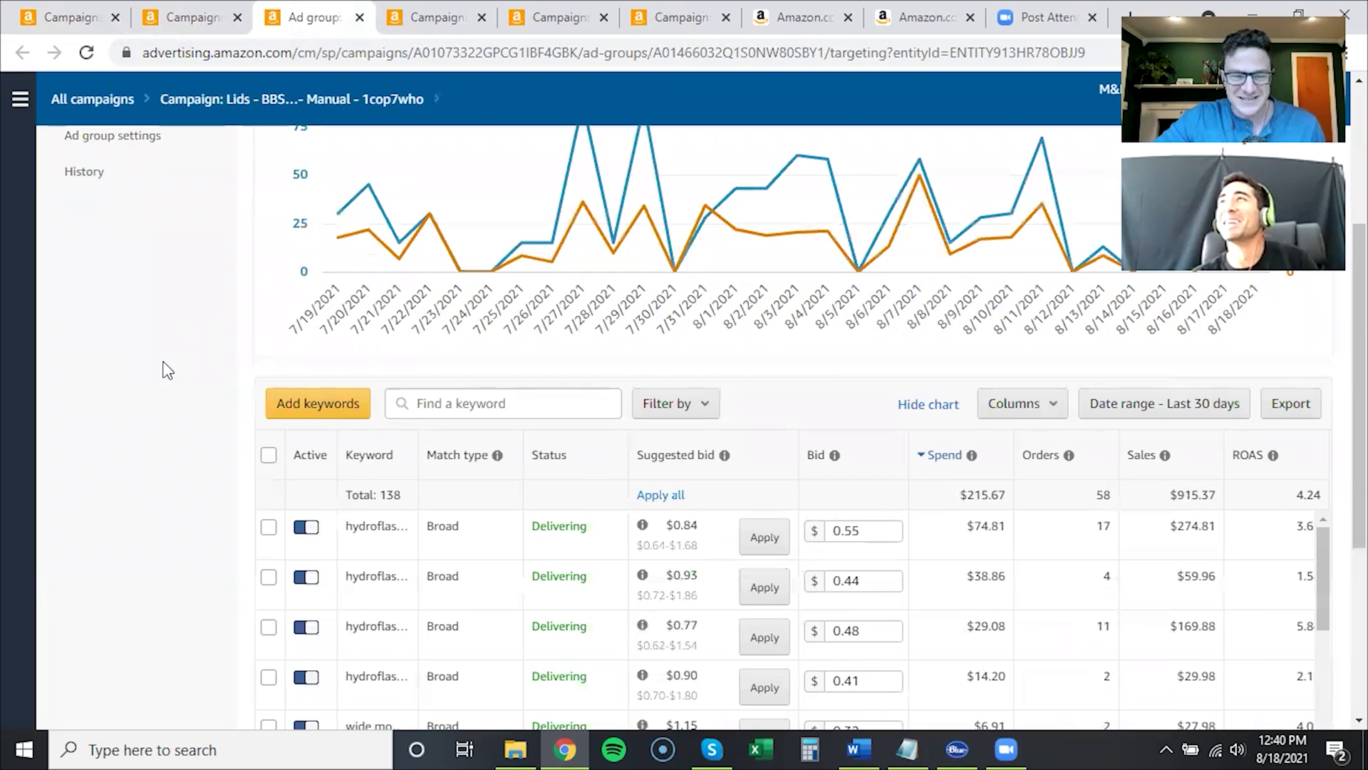
scroll(310, 401, down, 1)
scroll(298, 401, down, 1)
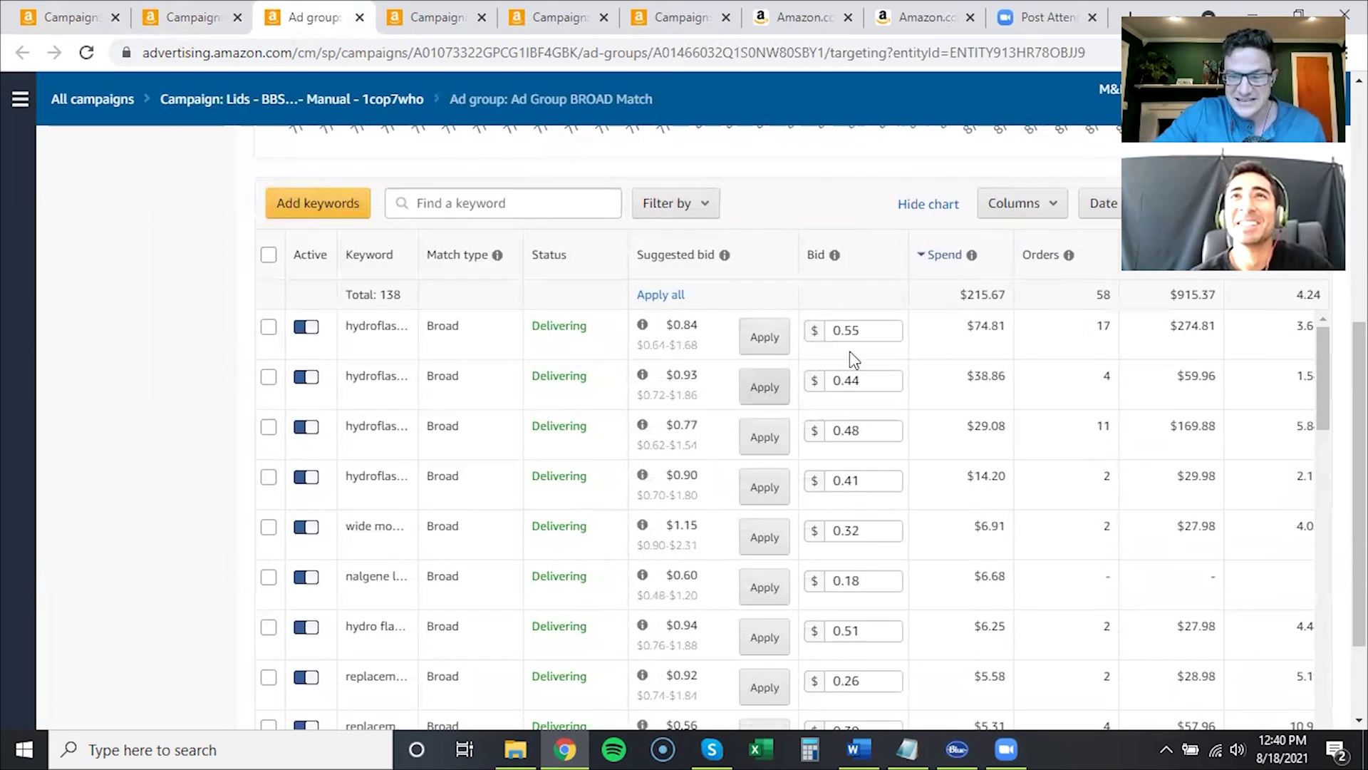
scroll(849, 352, up, 1)
click(1031, 364)
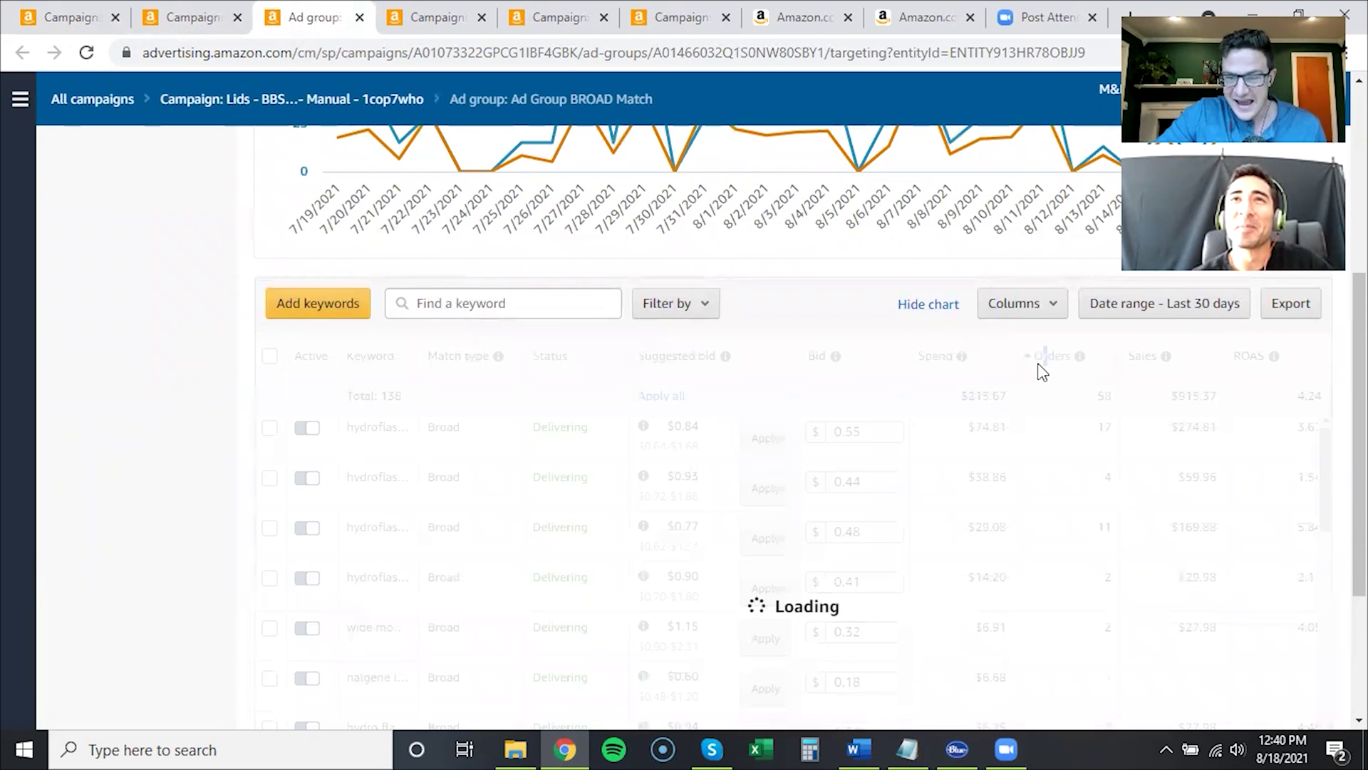
click(1046, 366)
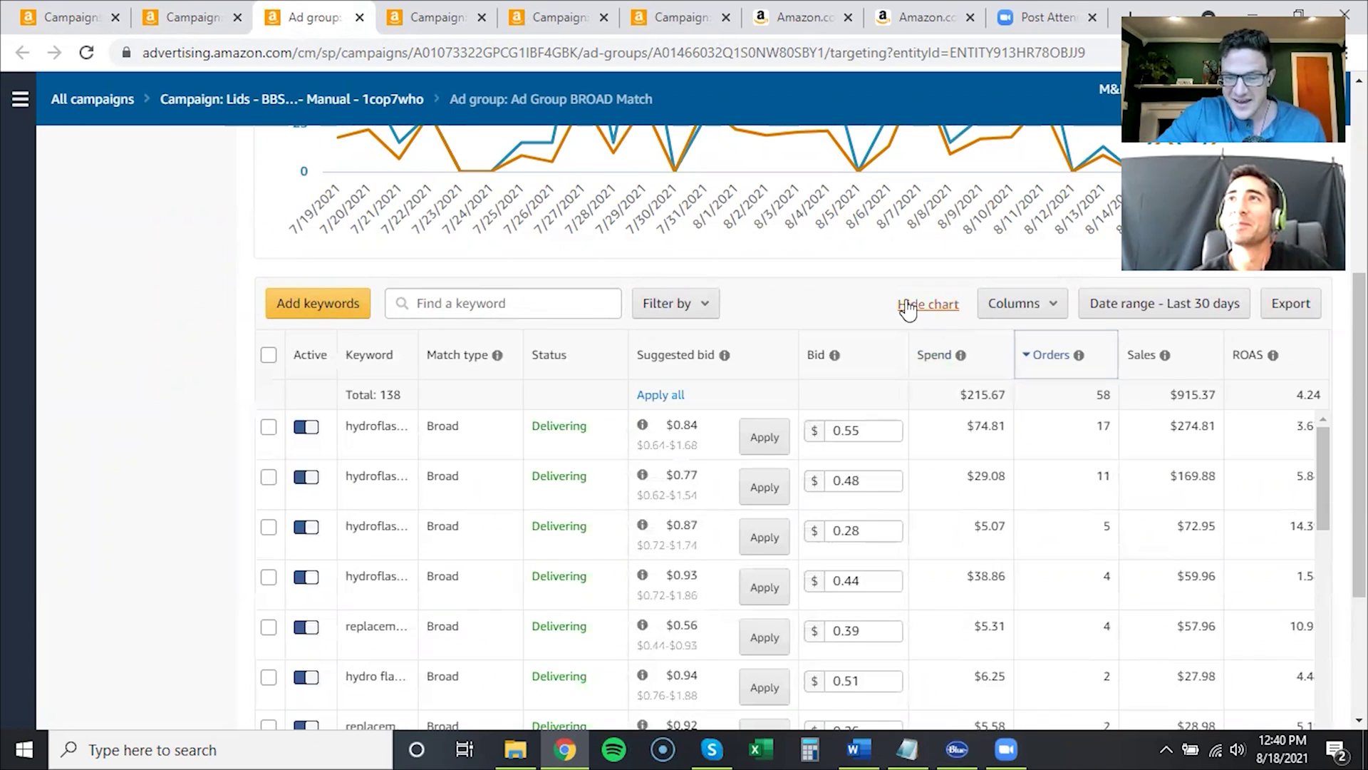
scroll(885, 305, down, 1)
scroll(1005, 329, up, 1)
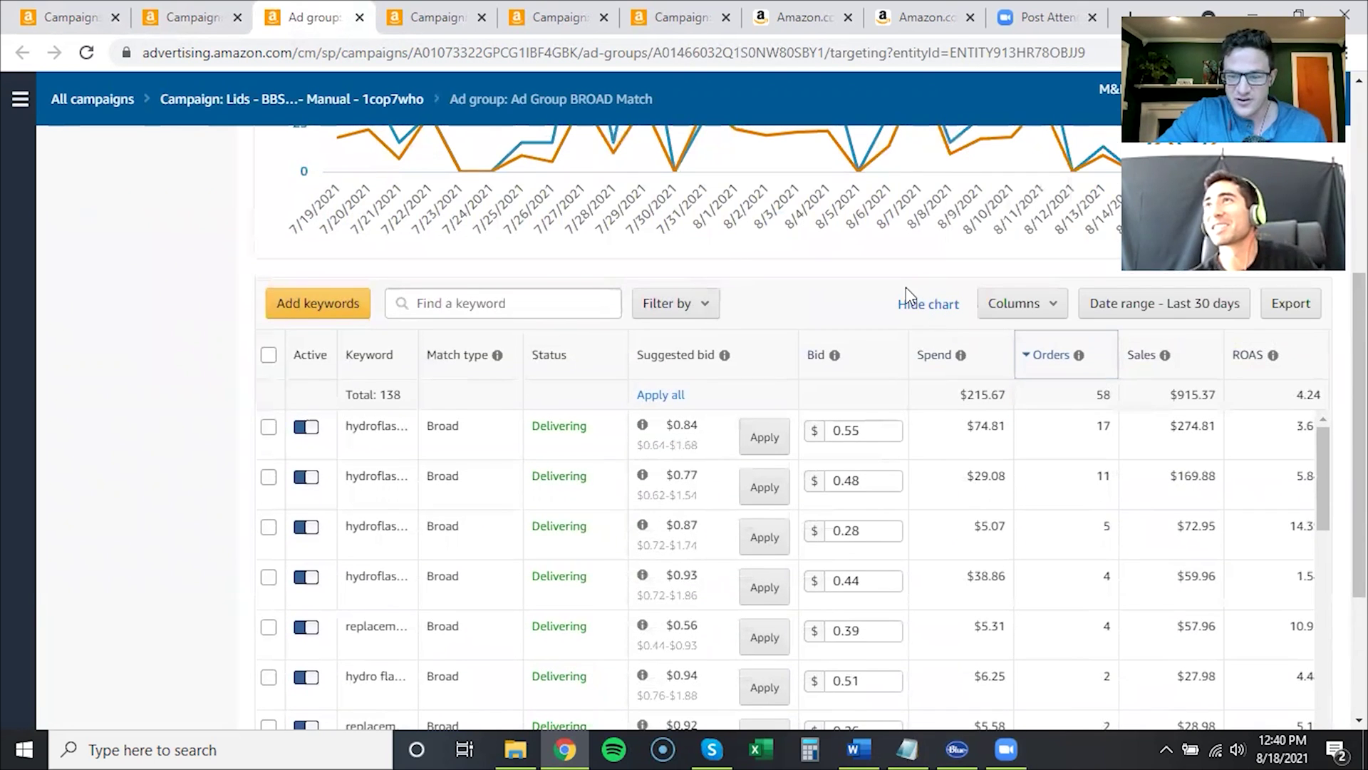
scroll(905, 288, down, 1)
scroll(1051, 556, down, 3)
scroll(1057, 559, down, 2)
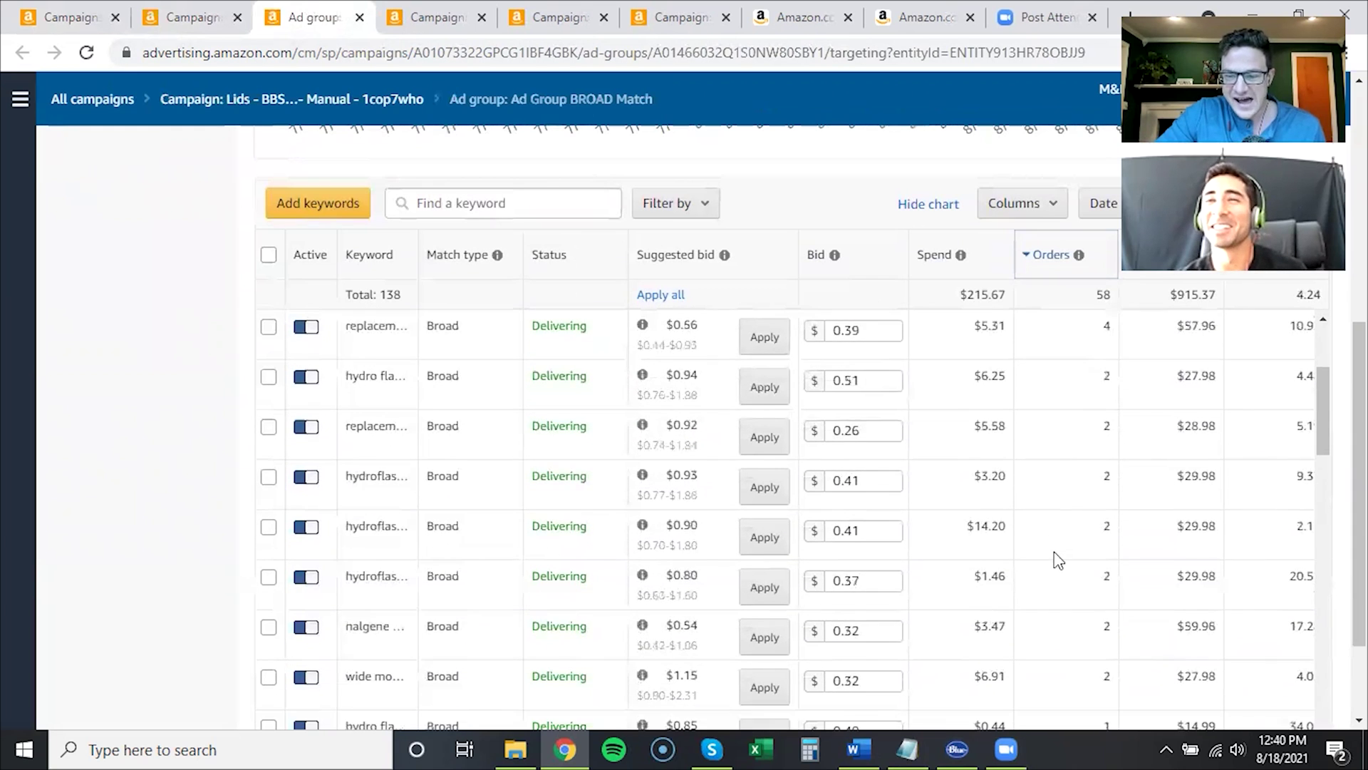
scroll(1057, 572, down, 2)
scroll(1066, 580, down, 1)
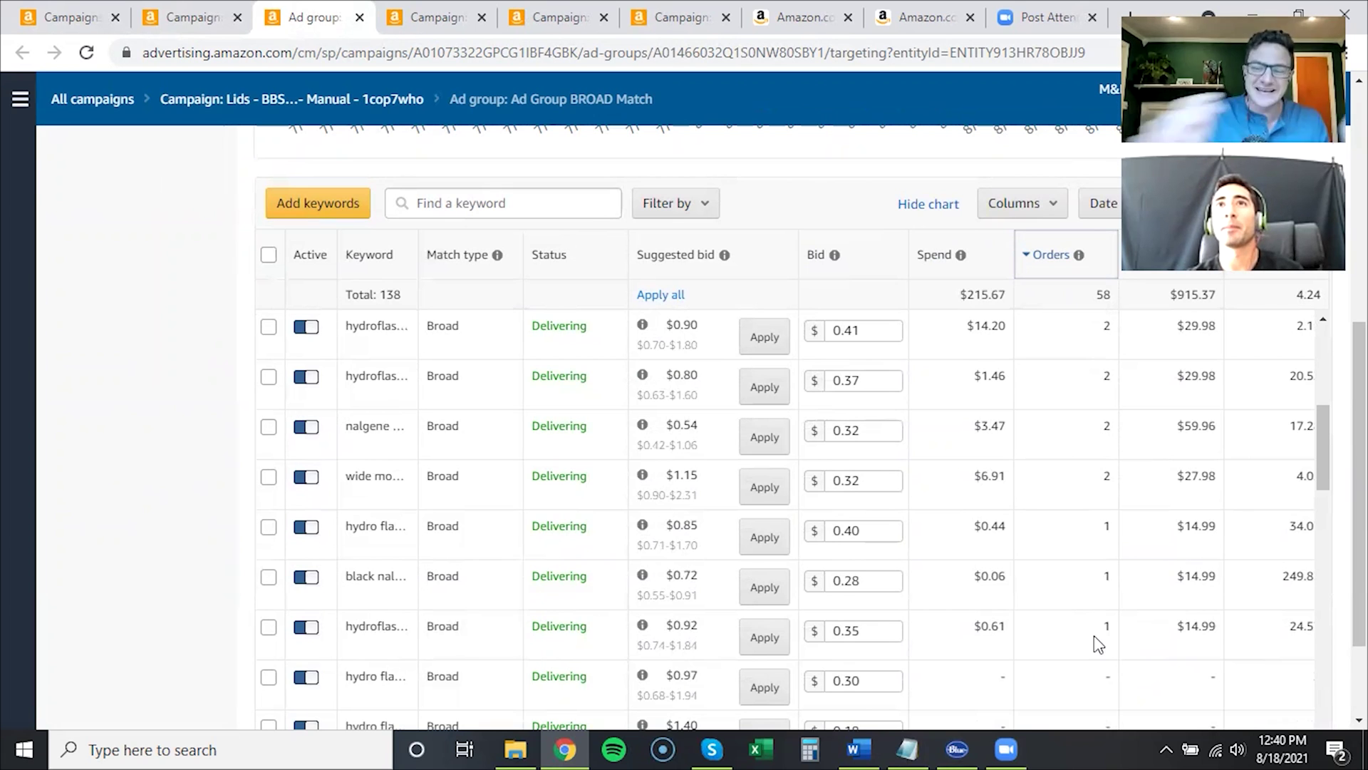
scroll(344, 459, down, 3)
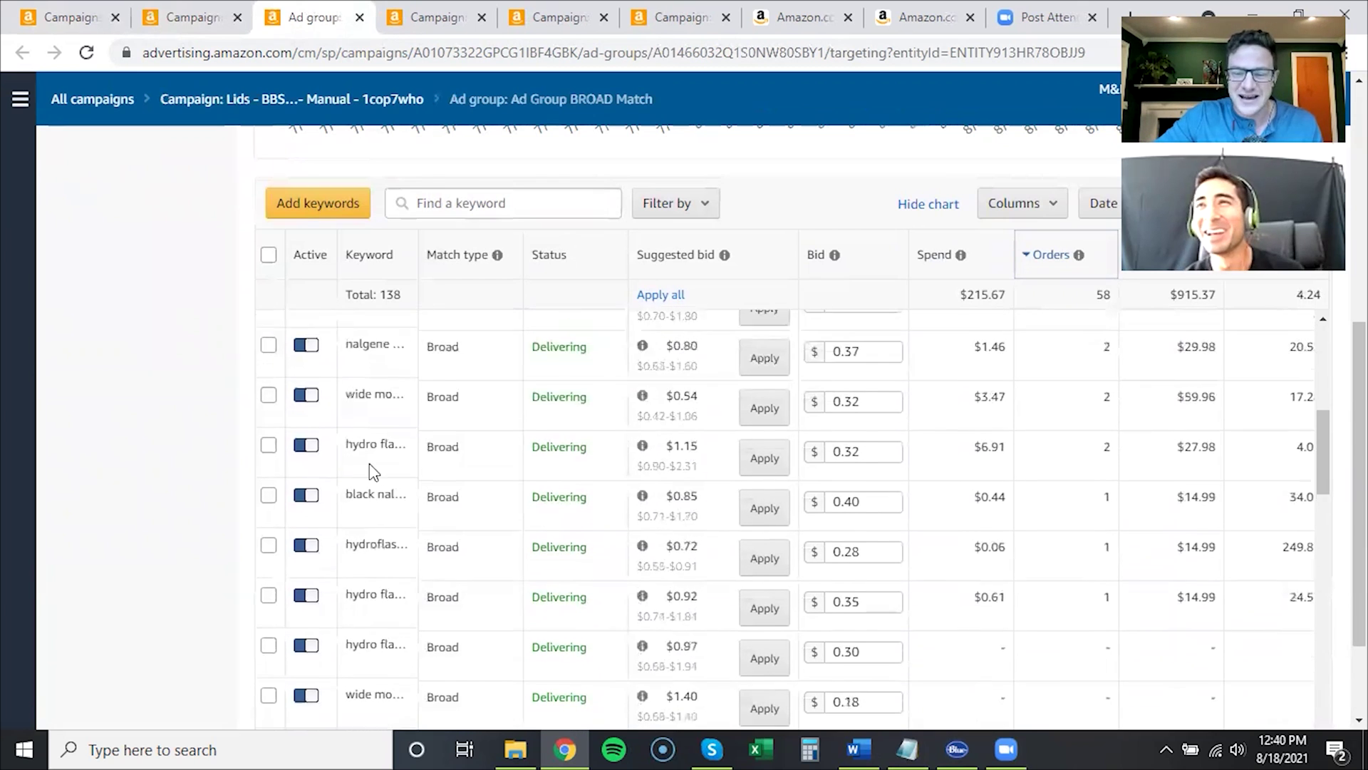
scroll(1101, 492, down, 2)
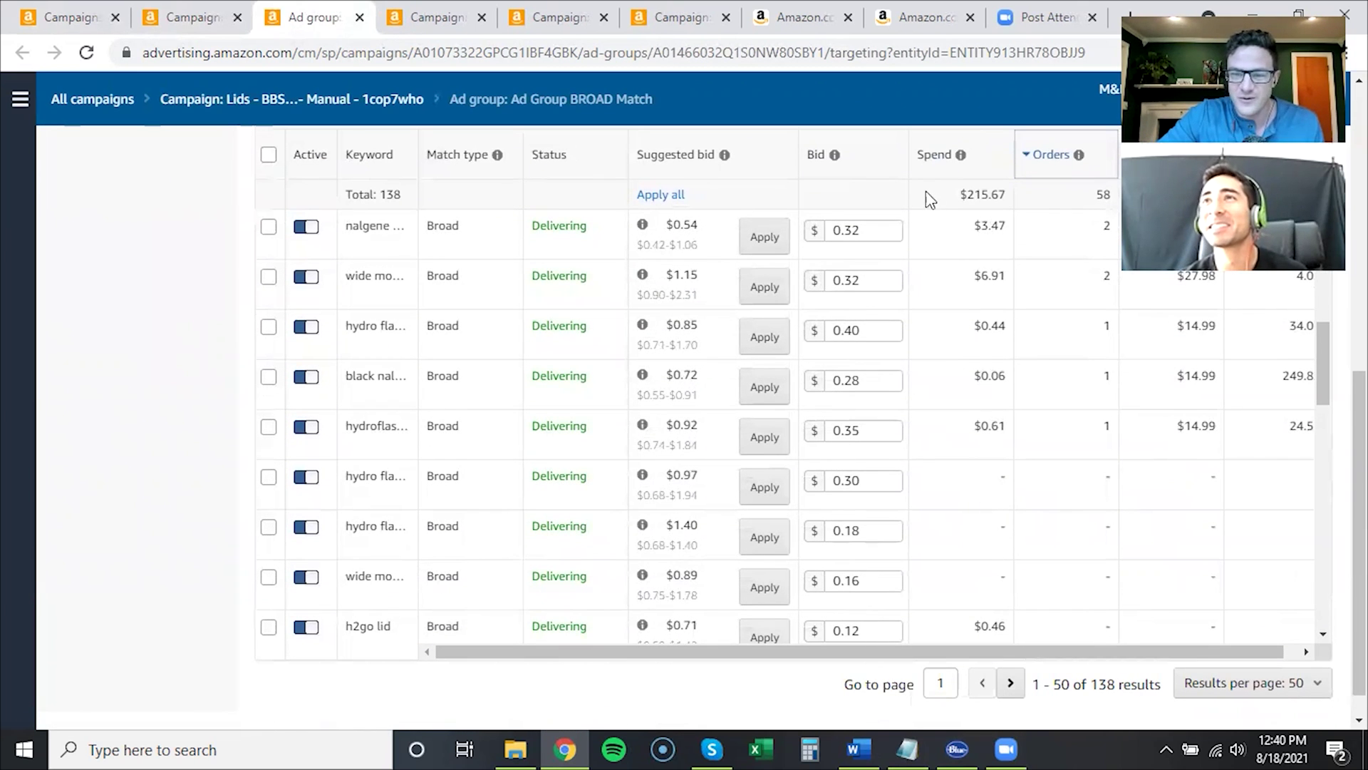
scroll(525, 523, down, 3)
scroll(545, 513, down, 2)
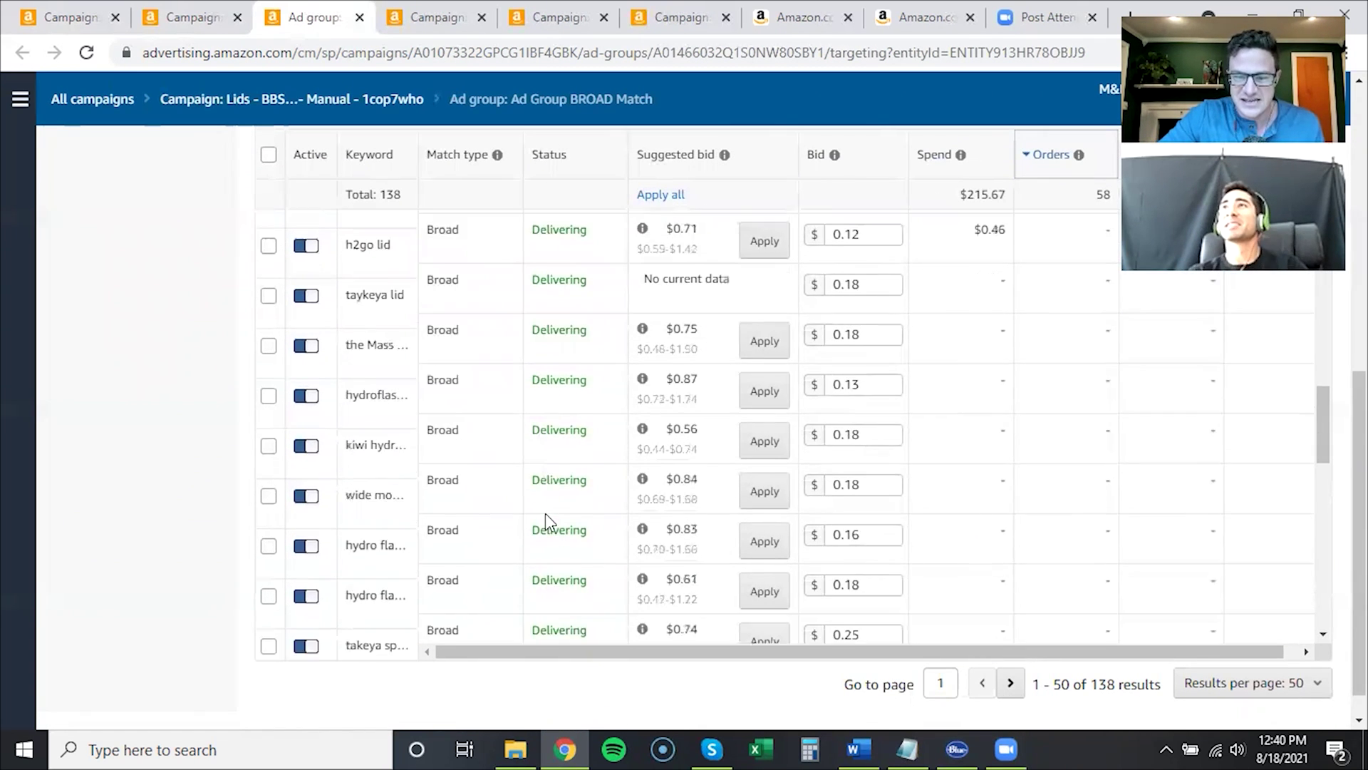
scroll(598, 506, down, 3)
scroll(599, 507, down, 3)
scroll(596, 503, down, 3)
scroll(595, 503, down, 3)
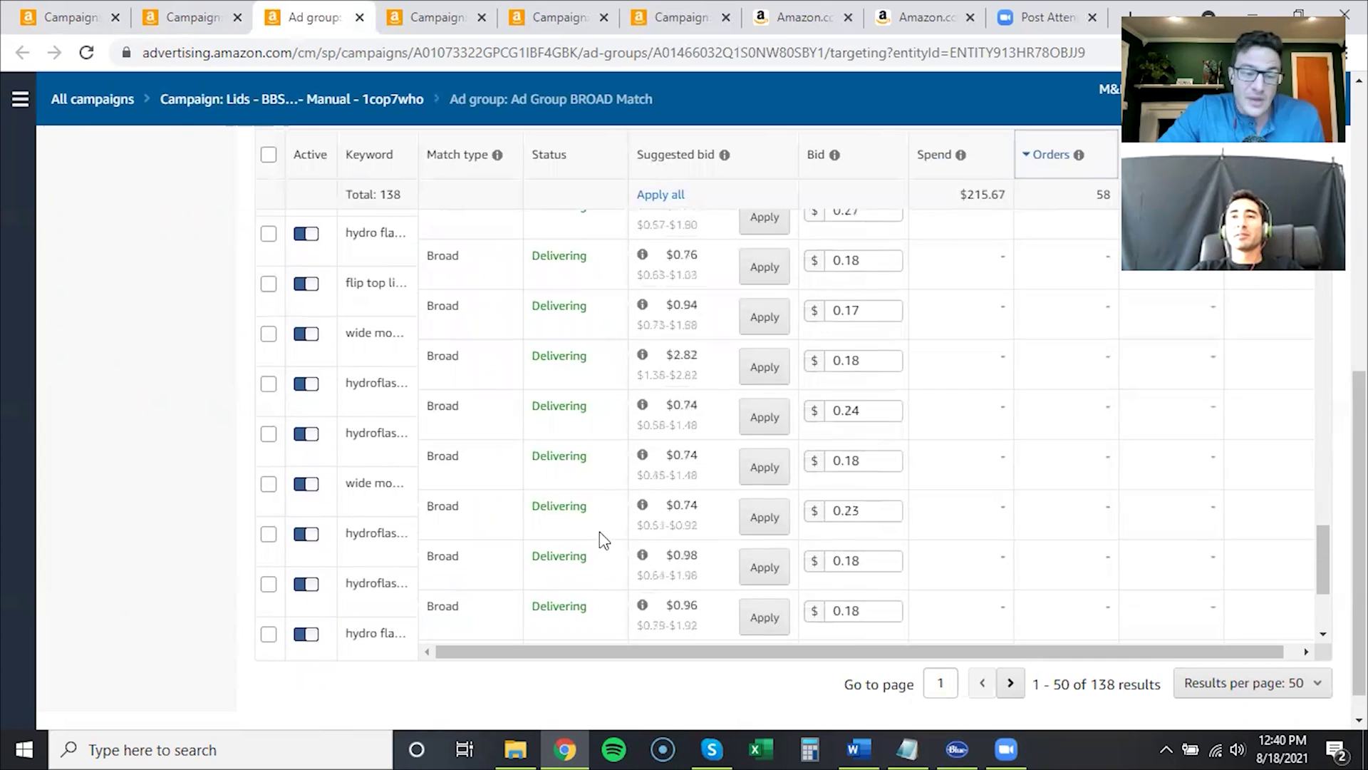
scroll(600, 531, down, 3)
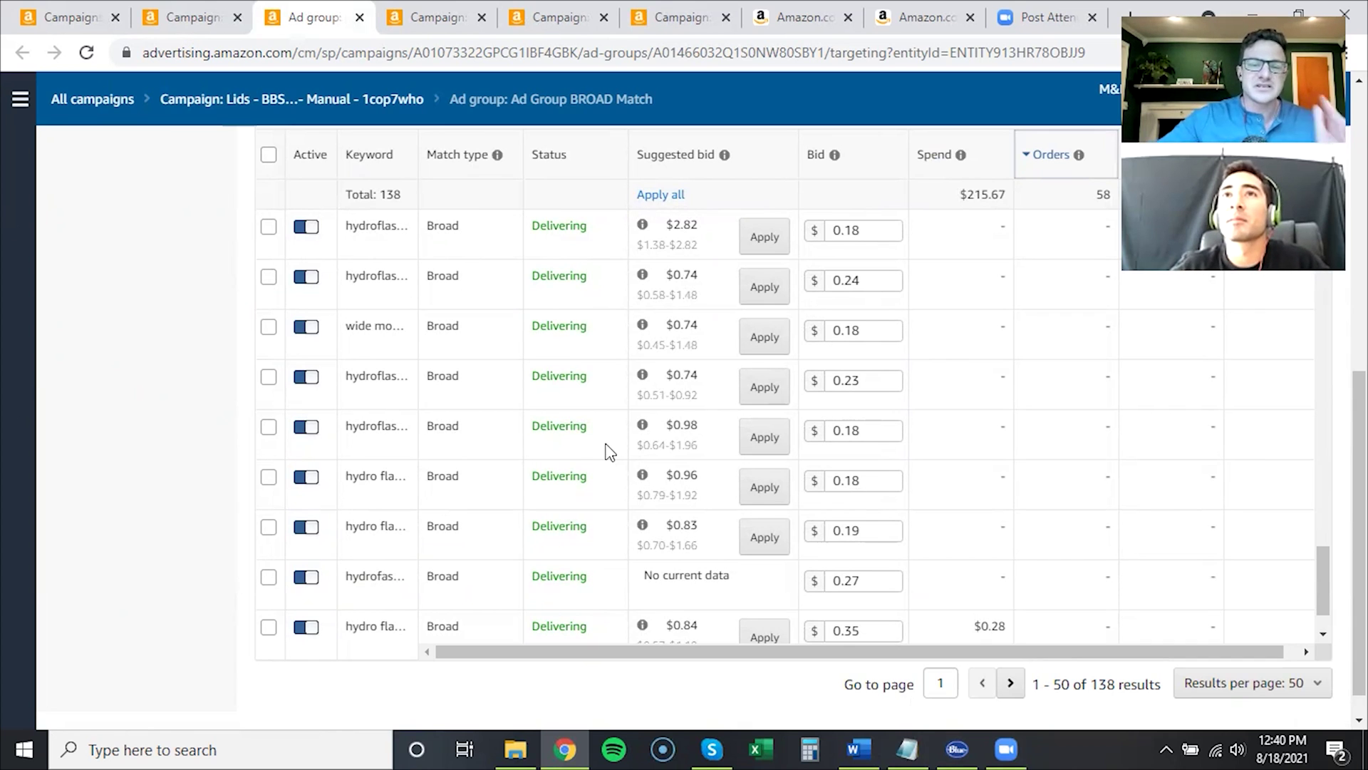
scroll(1048, 281, up, 3)
scroll(1008, 388, up, 3)
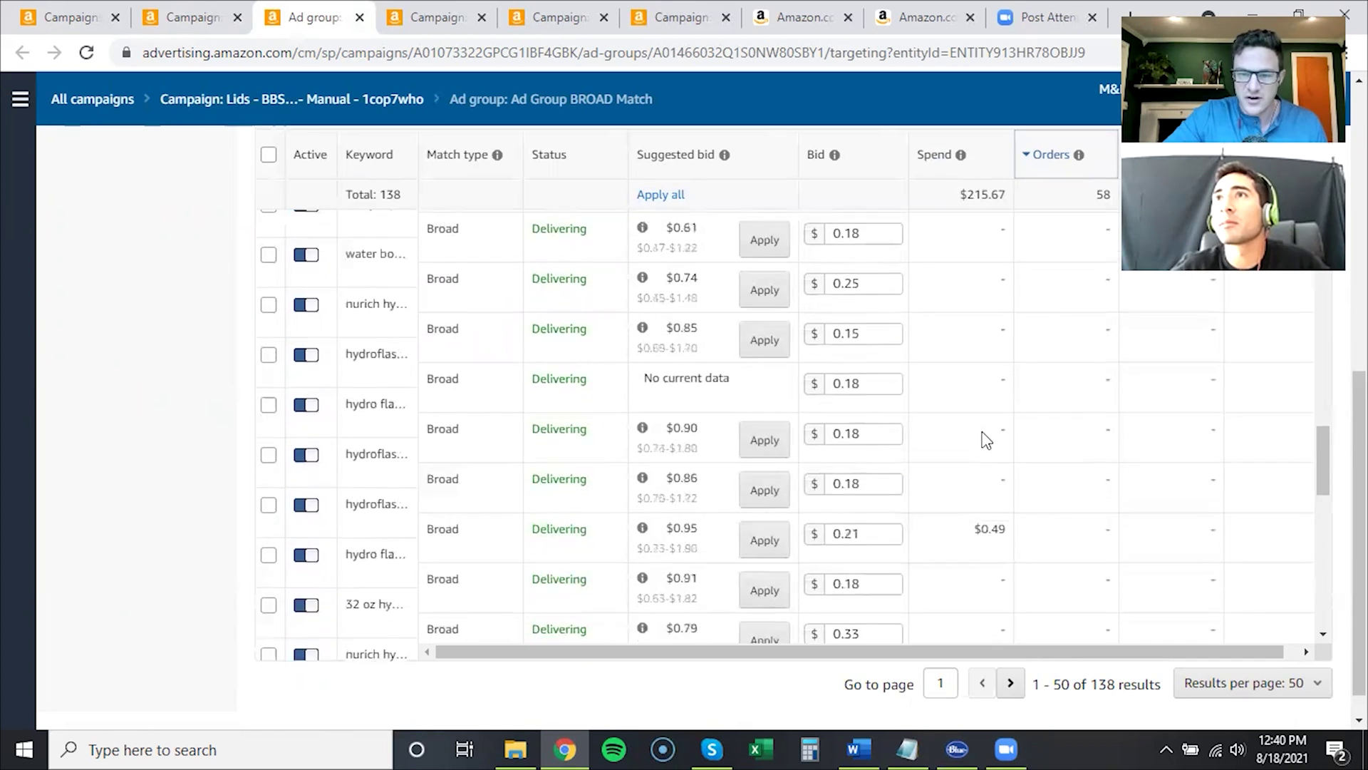
scroll(984, 438, up, 2)
scroll(989, 438, up, 2)
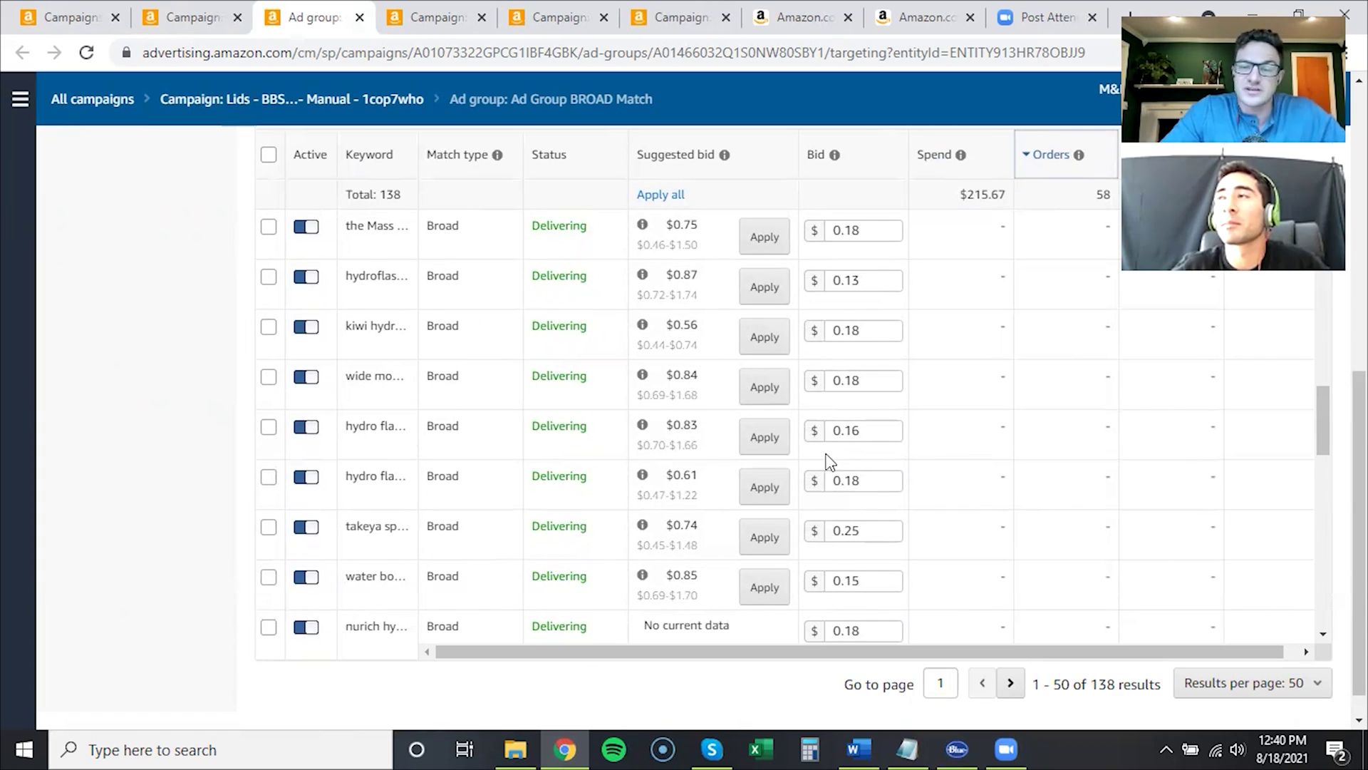
scroll(882, 453, up, 5)
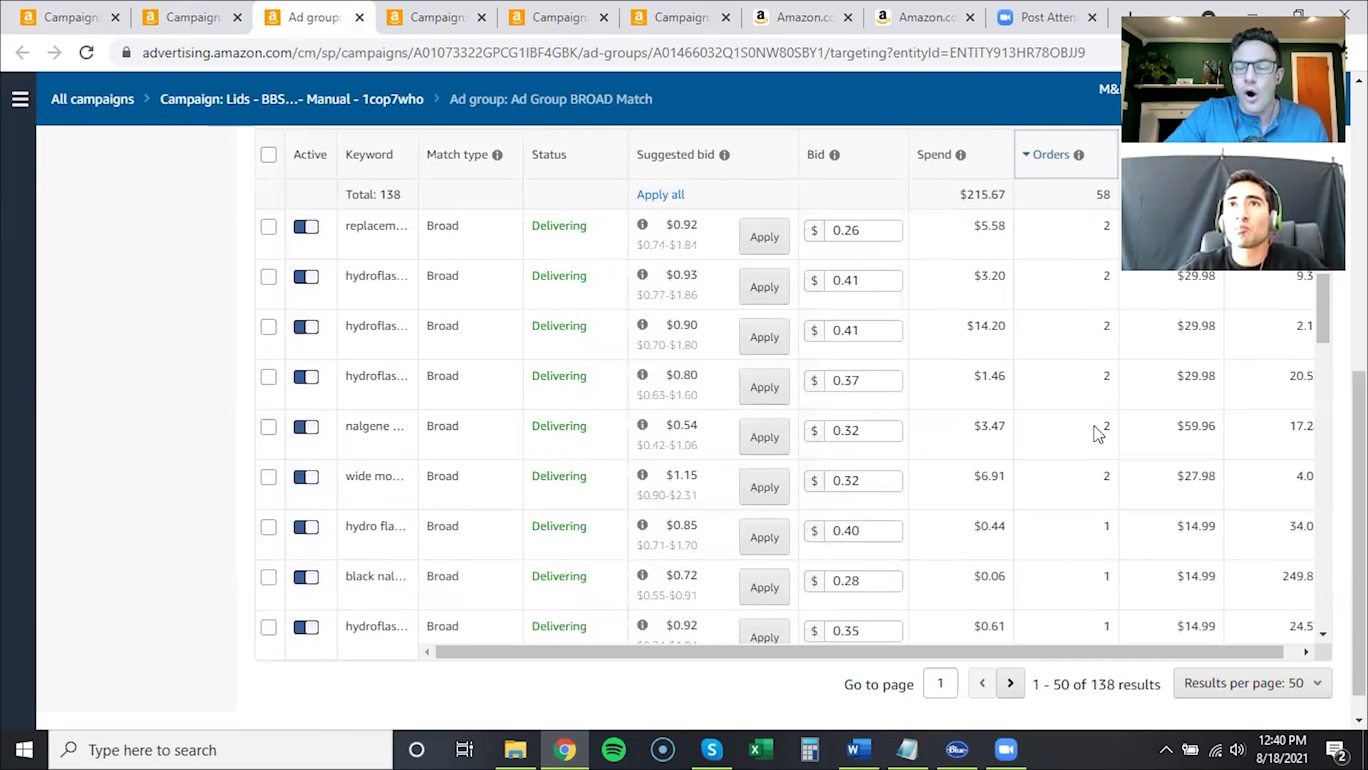
scroll(1084, 523, up, 3)
scroll(1084, 522, up, 3)
scroll(1084, 523, up, 3)
scroll(1081, 457, up, 3)
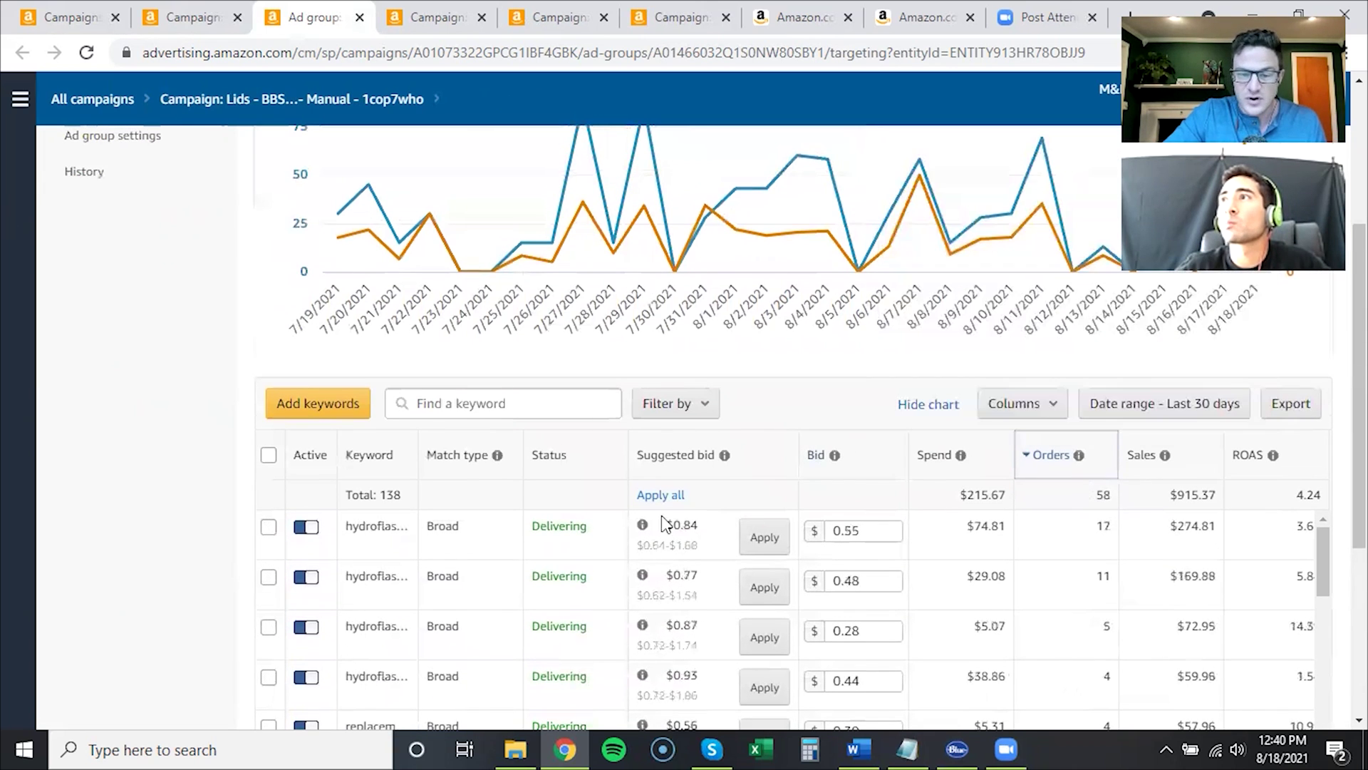
scroll(289, 531, down, 1)
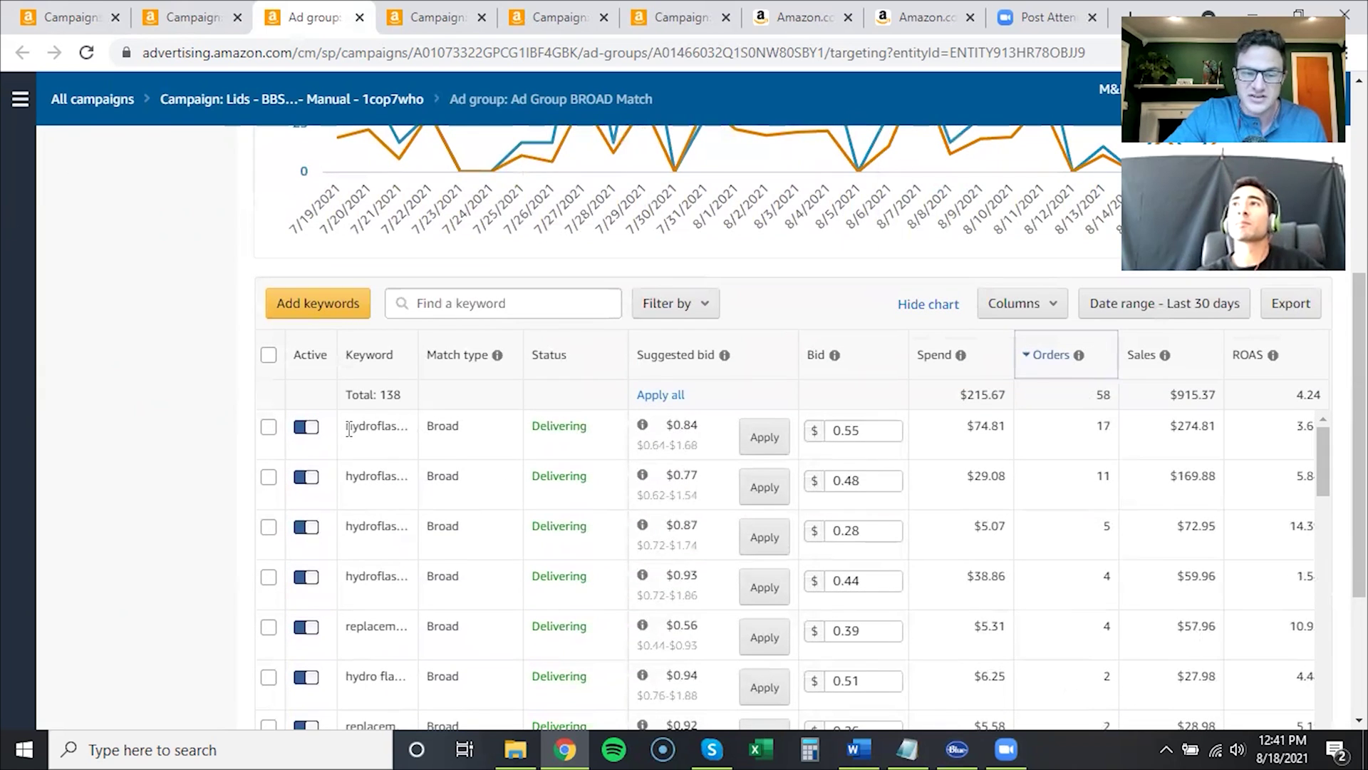
Close the BROAD Match ad group page, glance at the Word manuals note, and return to the B08FBM2VMY campaign
drag(348, 430, 394, 432)
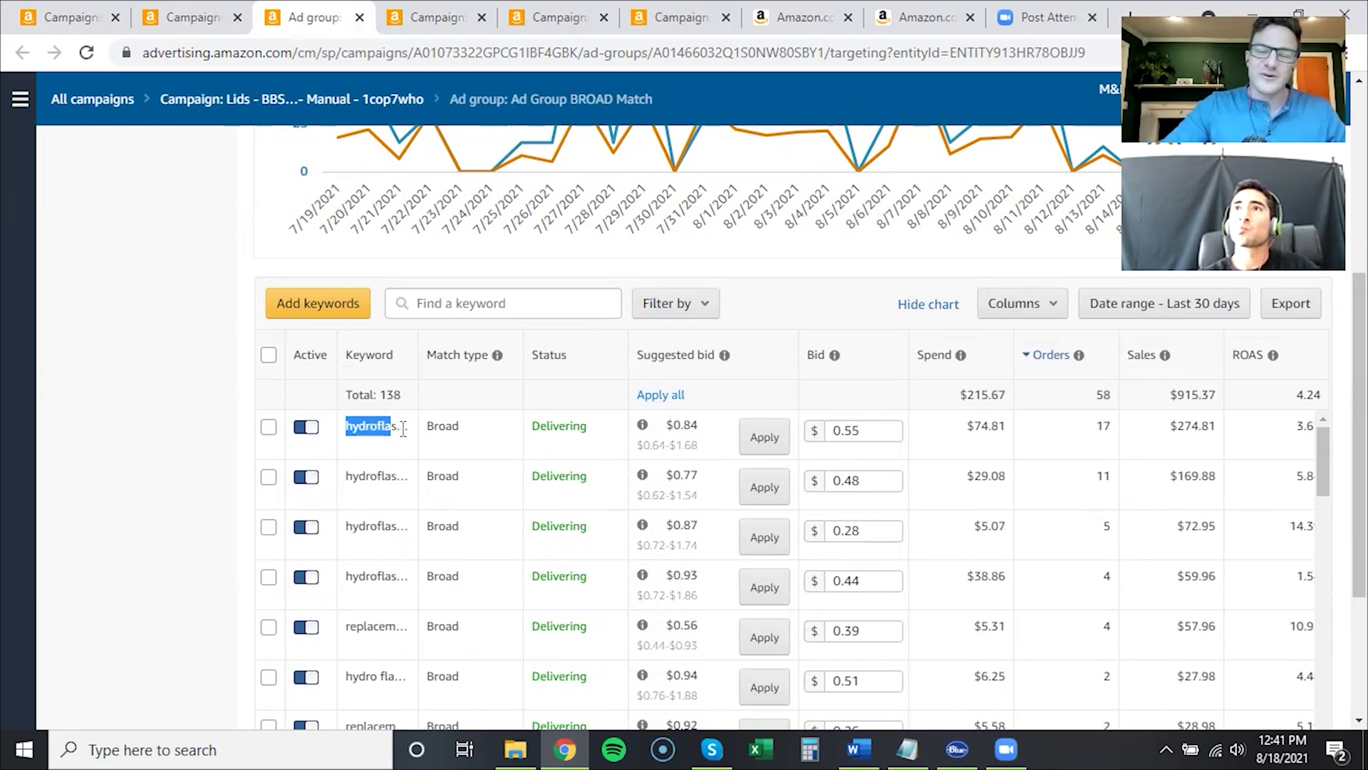
scroll(121, 510, down, 3)
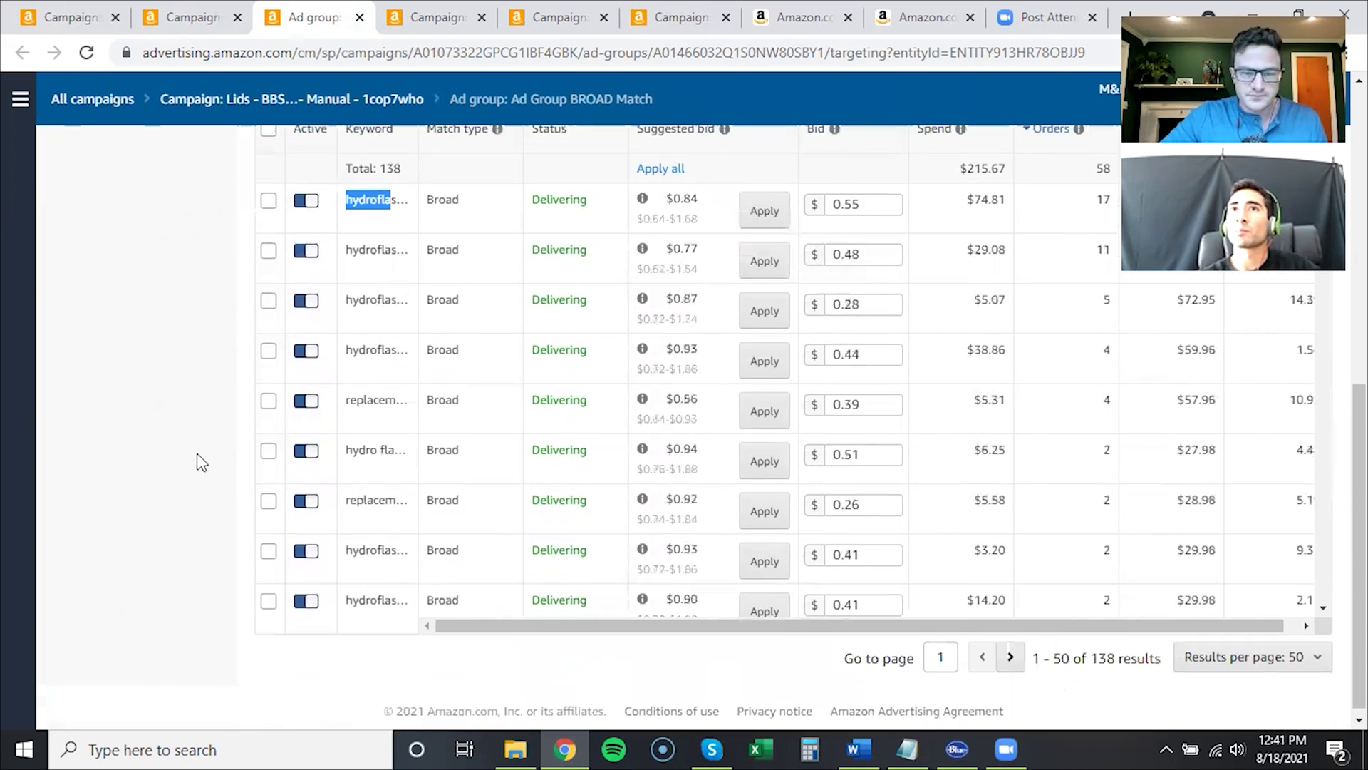
scroll(610, 381, down, 5)
scroll(523, 374, down, 5)
scroll(524, 374, down, 1)
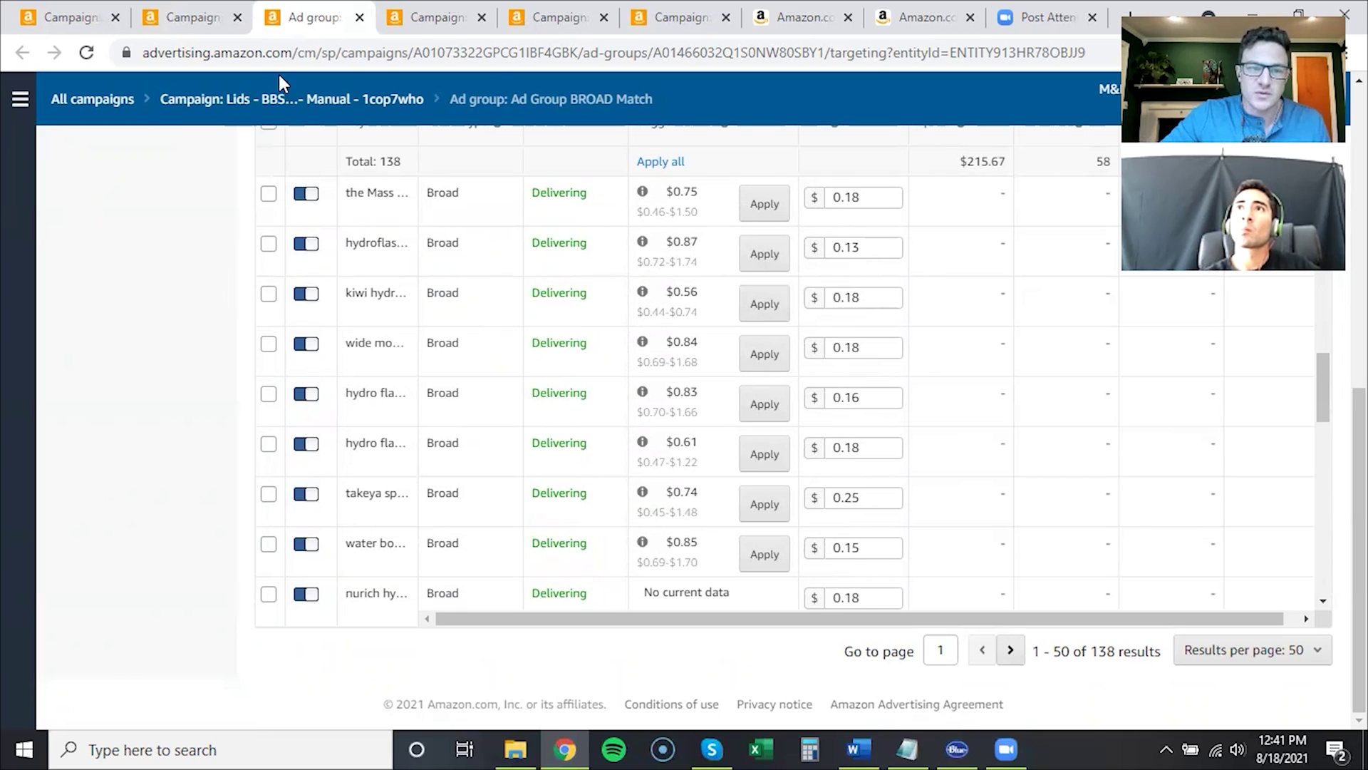
click(360, 18)
scroll(224, 418, up, 3)
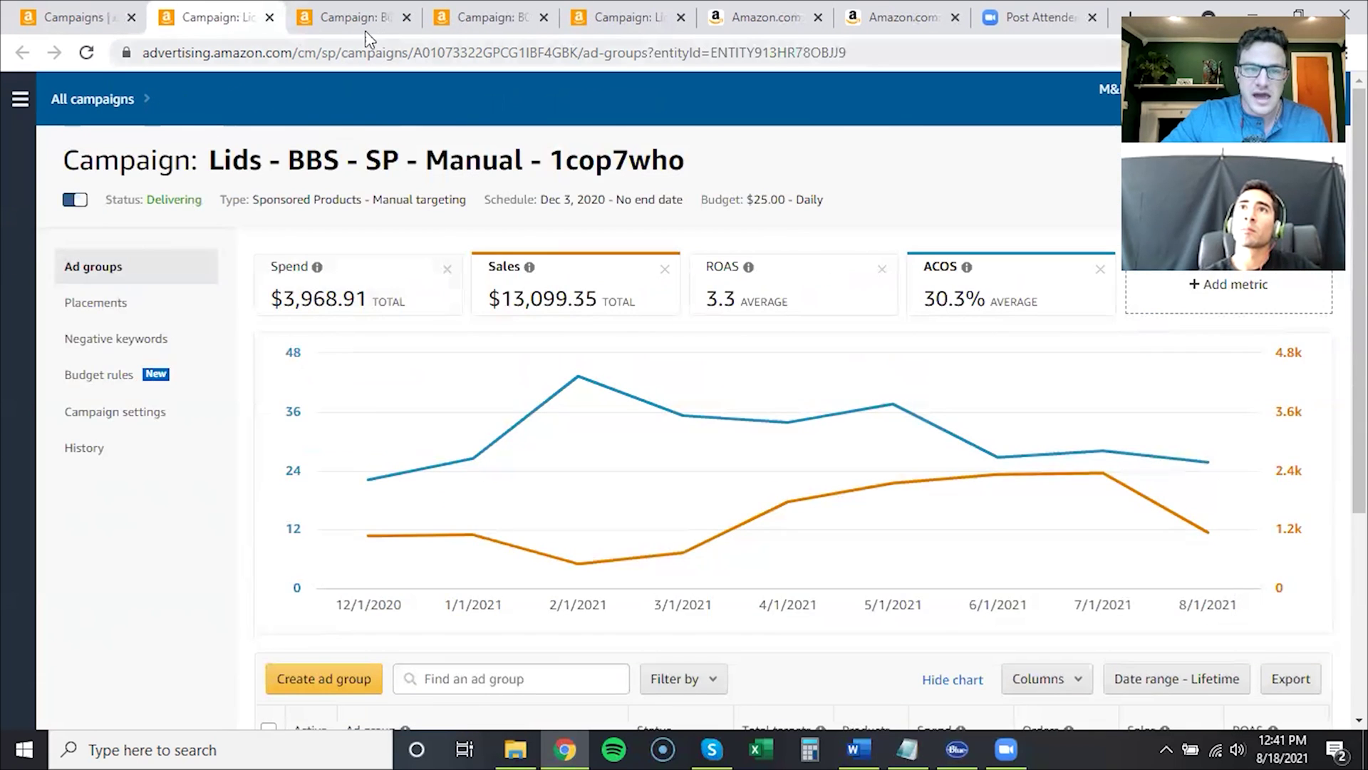
click(364, 31)
click(854, 749)
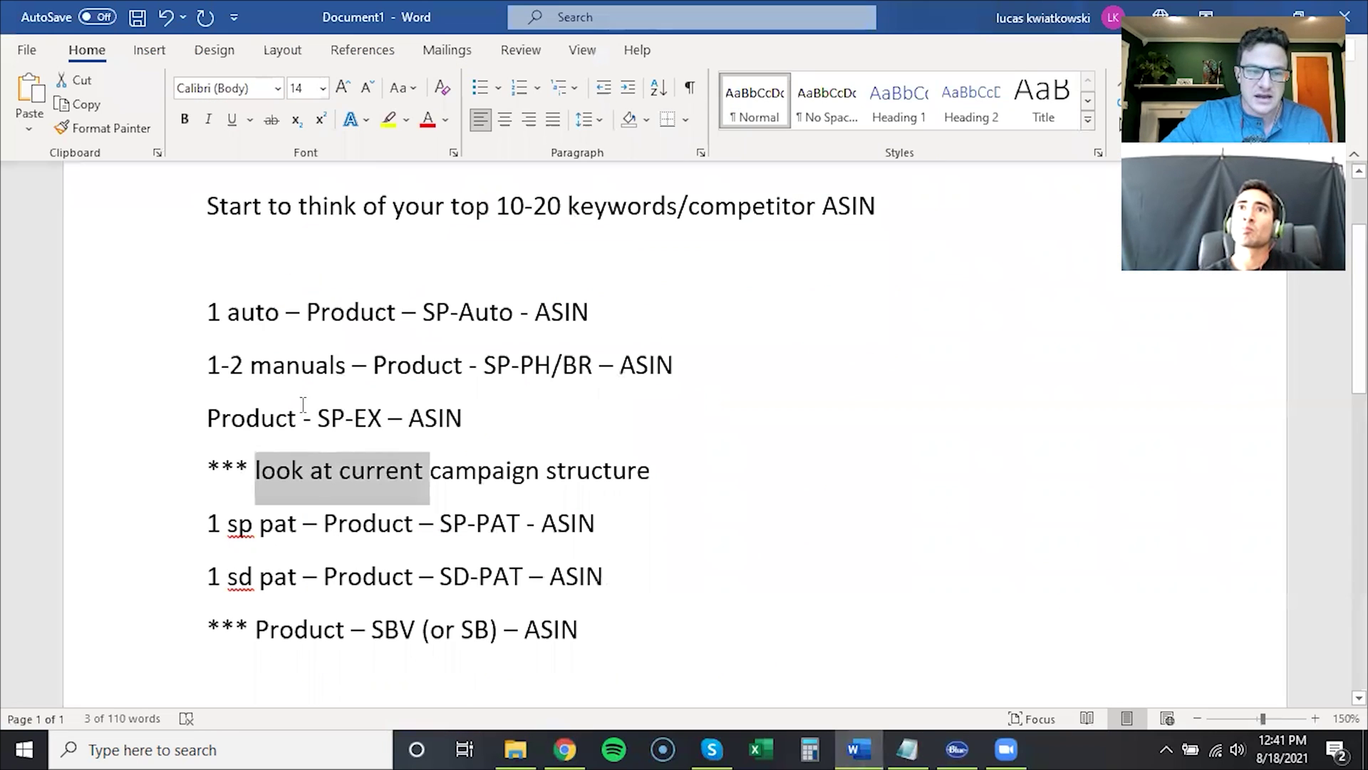
drag(207, 367, 248, 369)
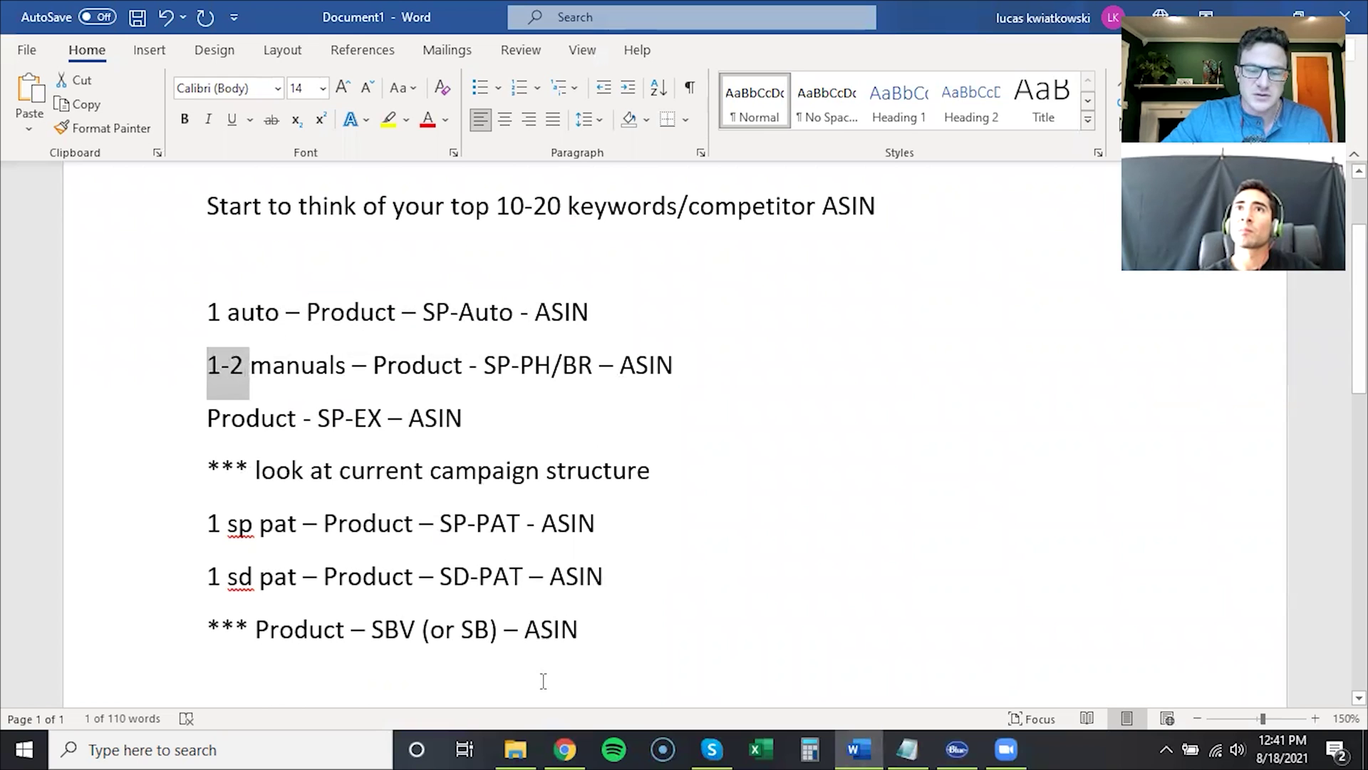
click(565, 749)
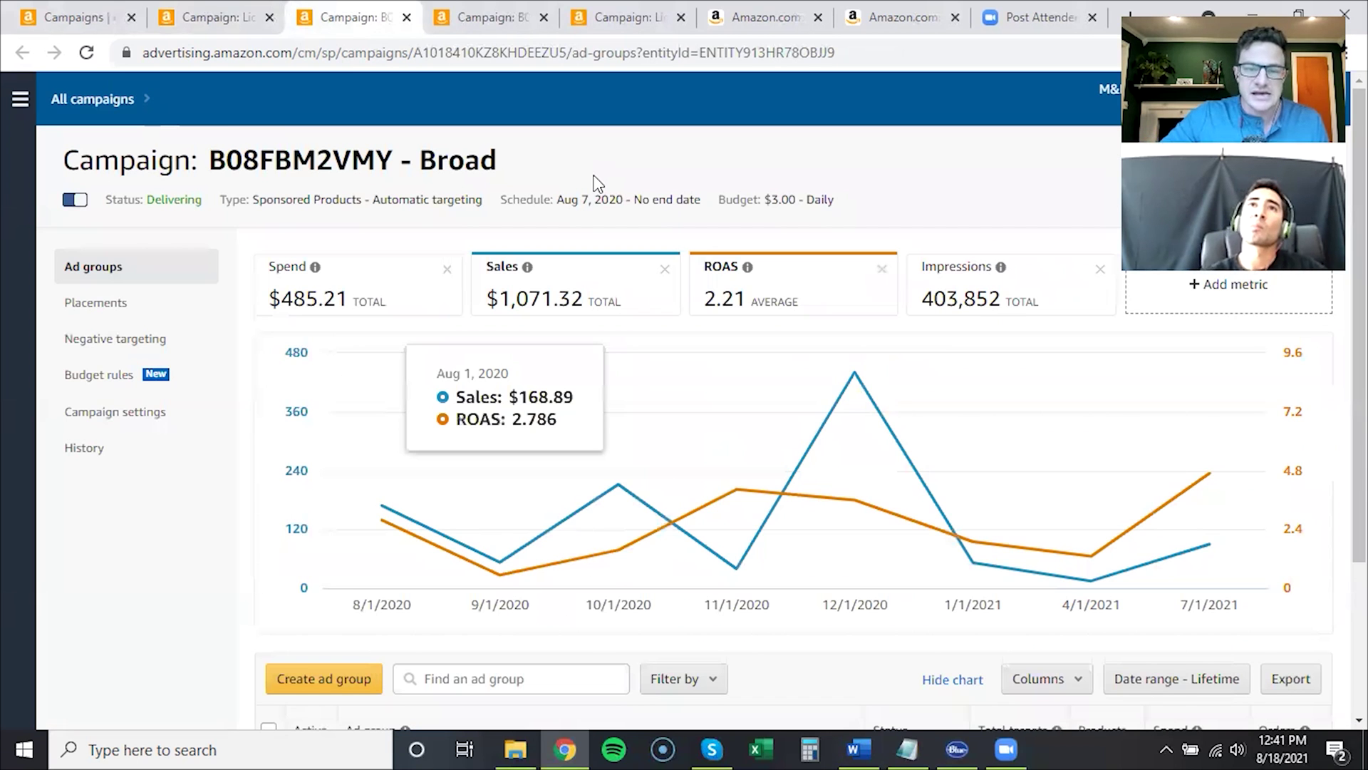
scroll(752, 260, down, 2)
scroll(698, 269, up, 2)
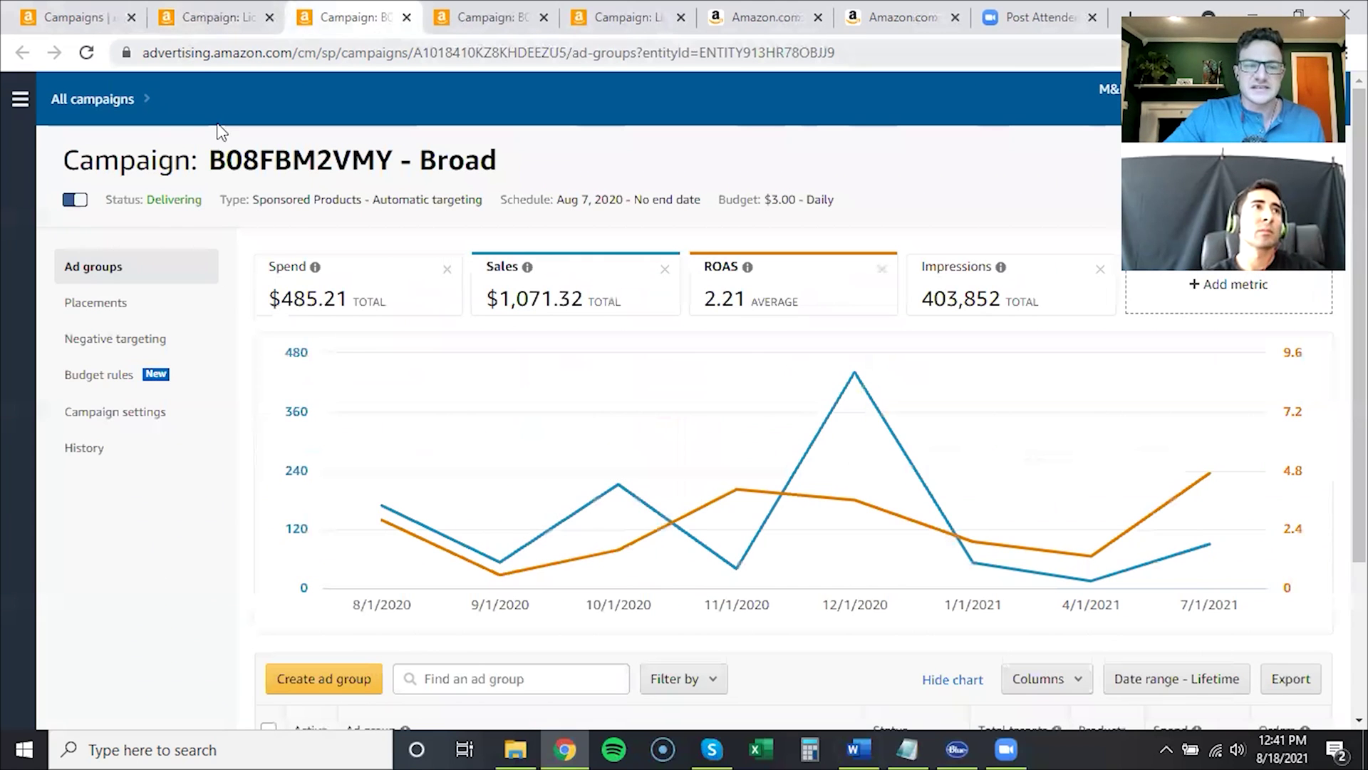
Compare the B08FBM2VMY - Broad title with the Lids manual campaign, then open its Campaign settings
drag(211, 160, 392, 160)
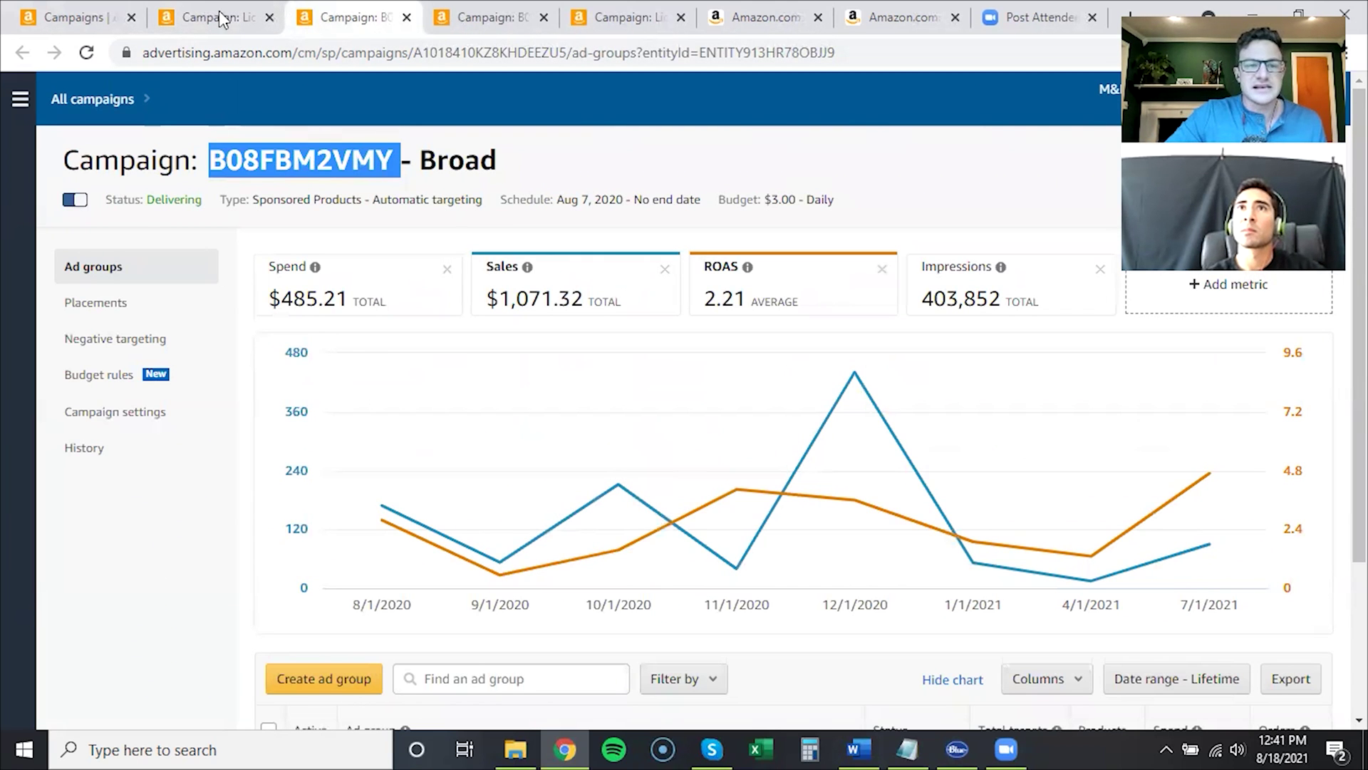
click(222, 19)
scroll(367, 498, down, 2)
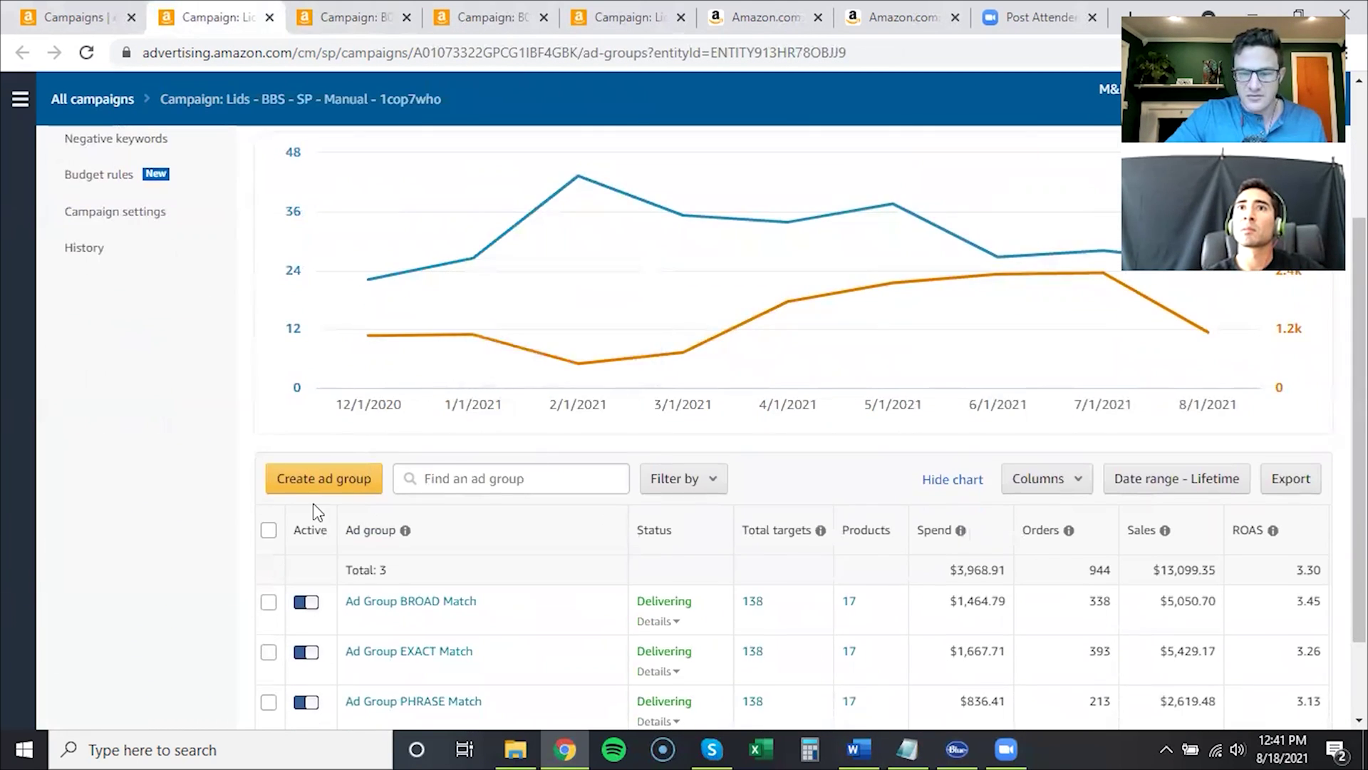
scroll(284, 508, down, 1)
scroll(283, 501, up, 2)
scroll(317, 474, up, 1)
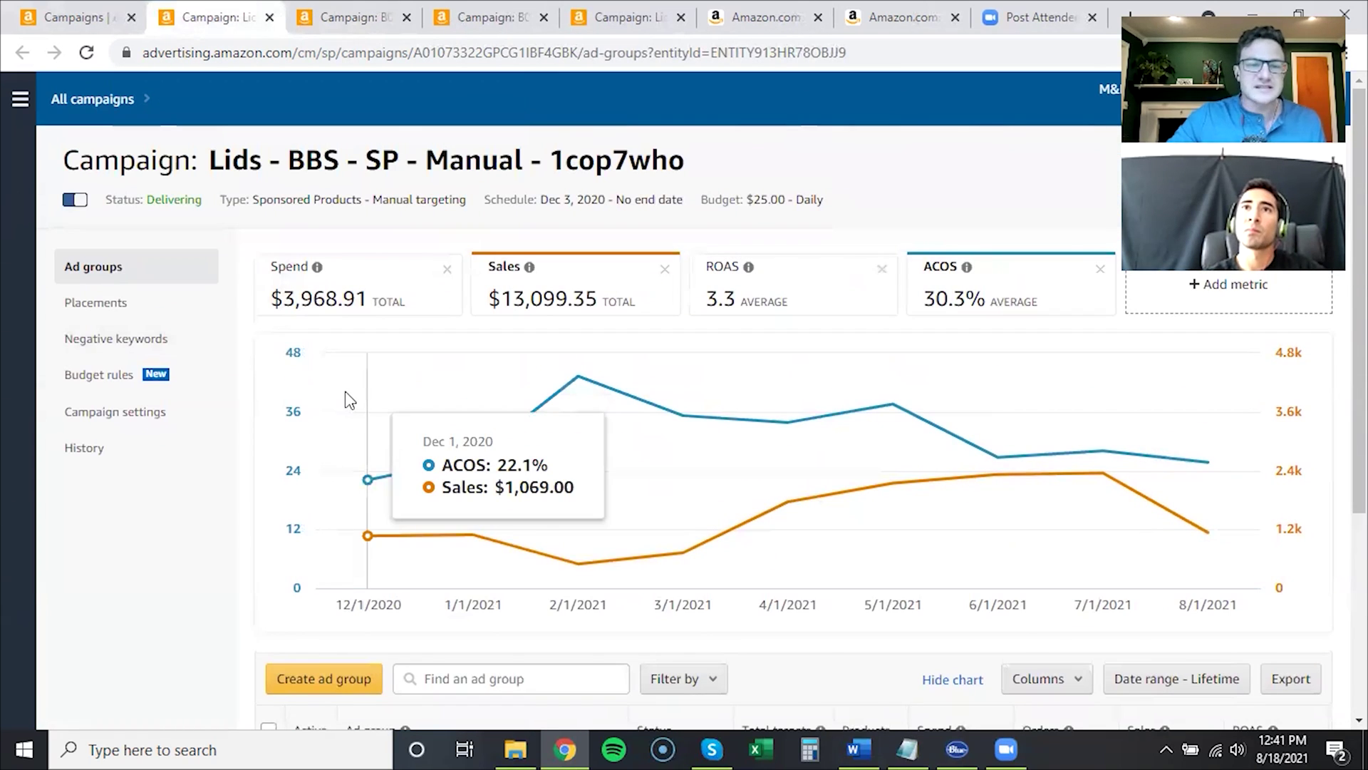
click(352, 17)
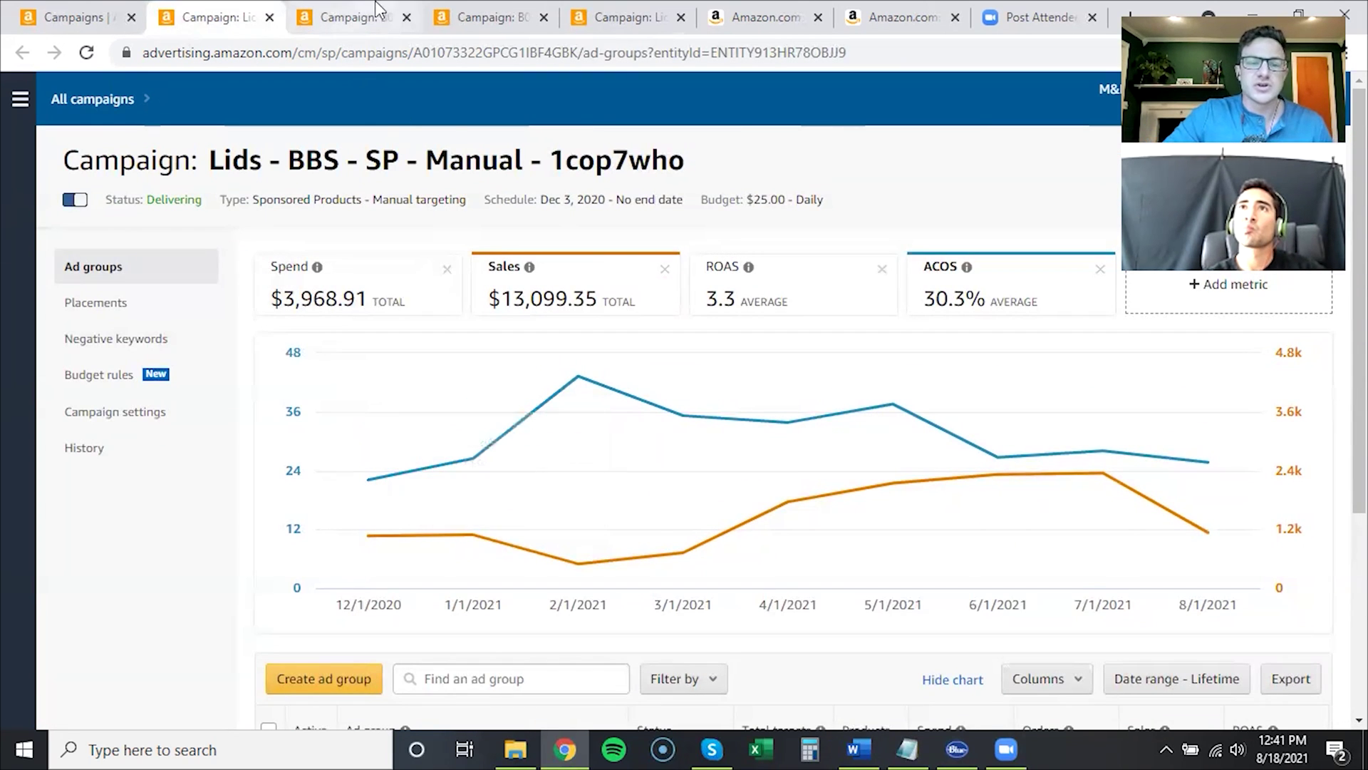
click(158, 415)
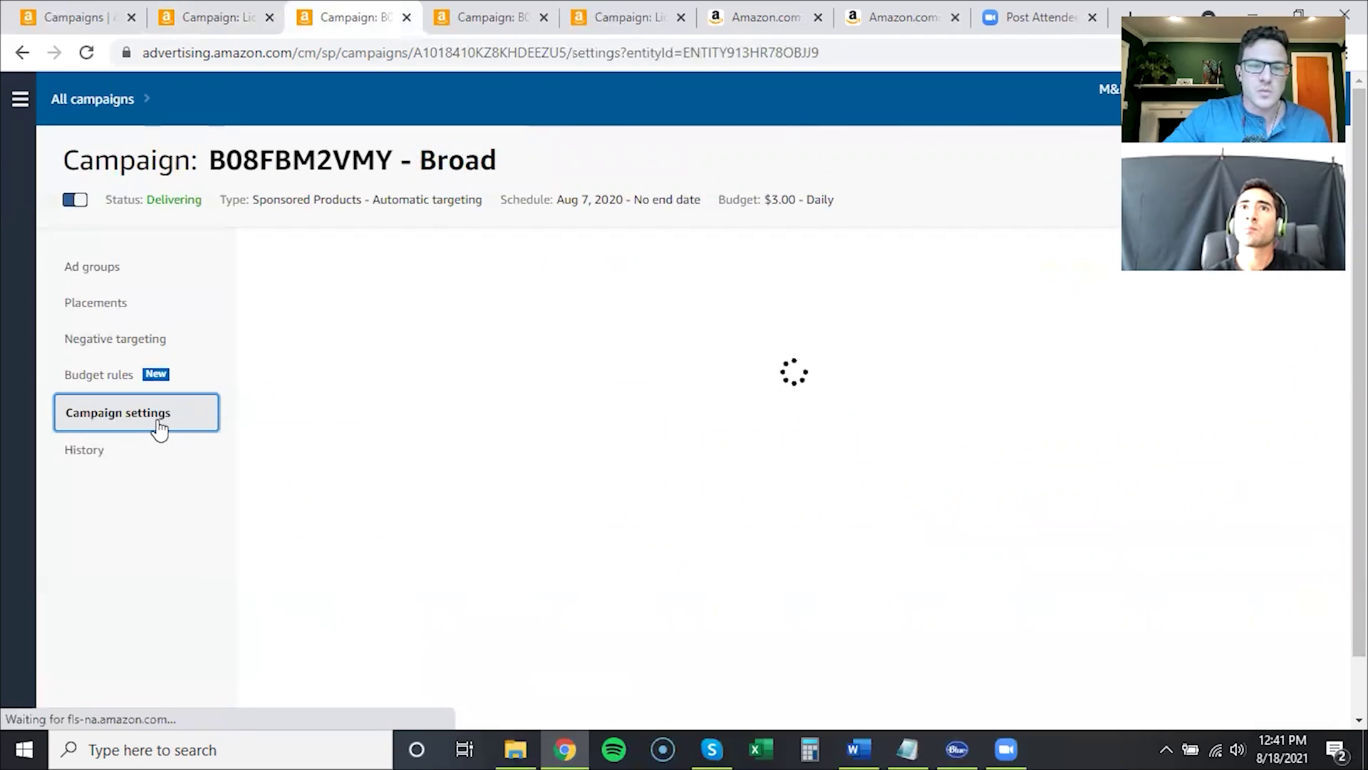
click(551, 270)
text(Lids - B08FBM2VMY - Broad)
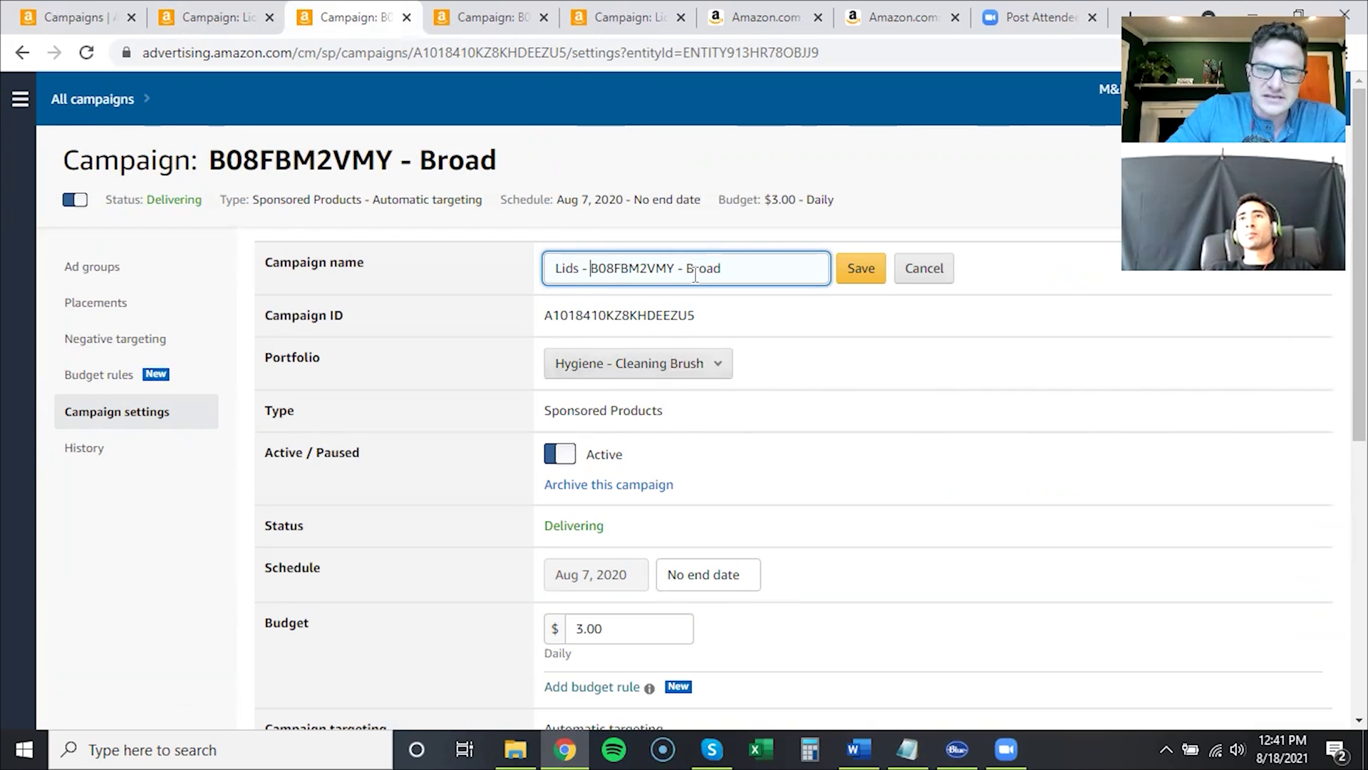
drag(685, 268, 729, 268)
text(S)
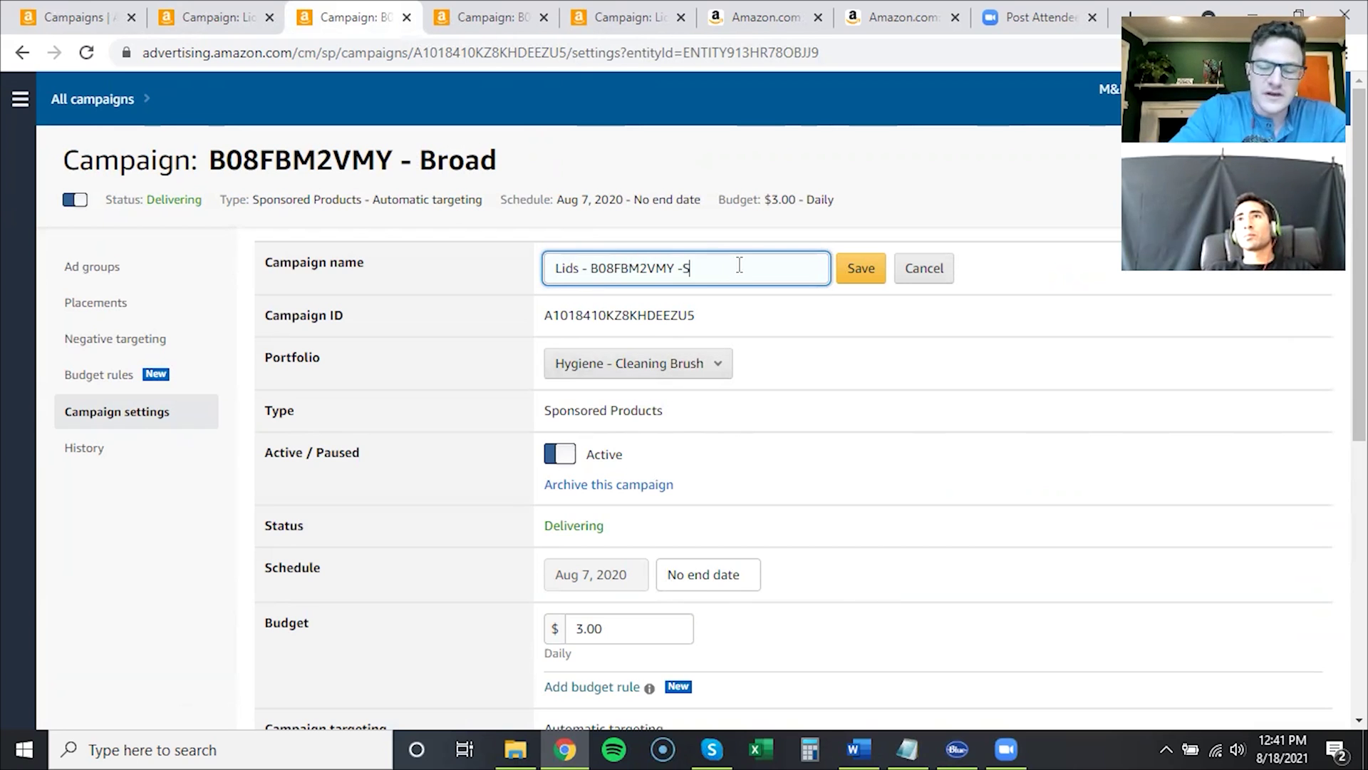
text(P)
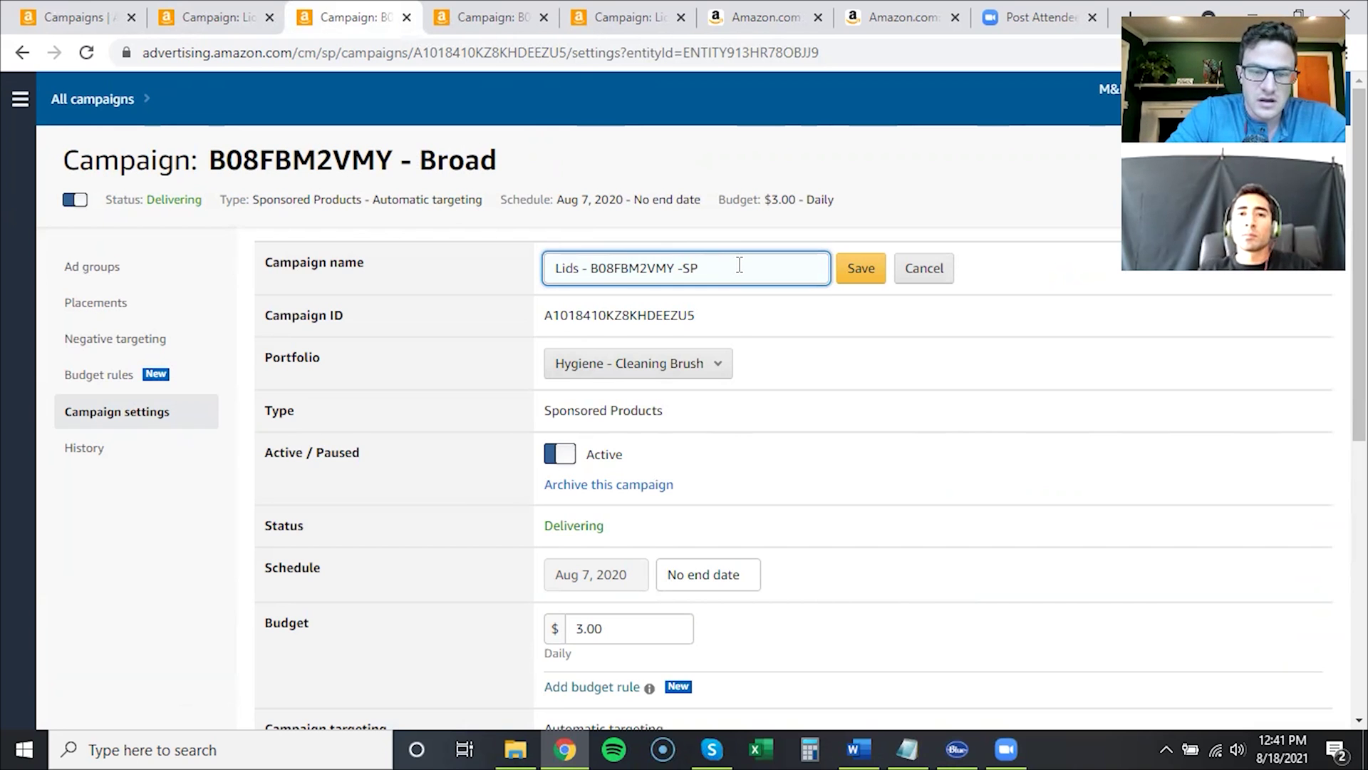
text(/BR Low)
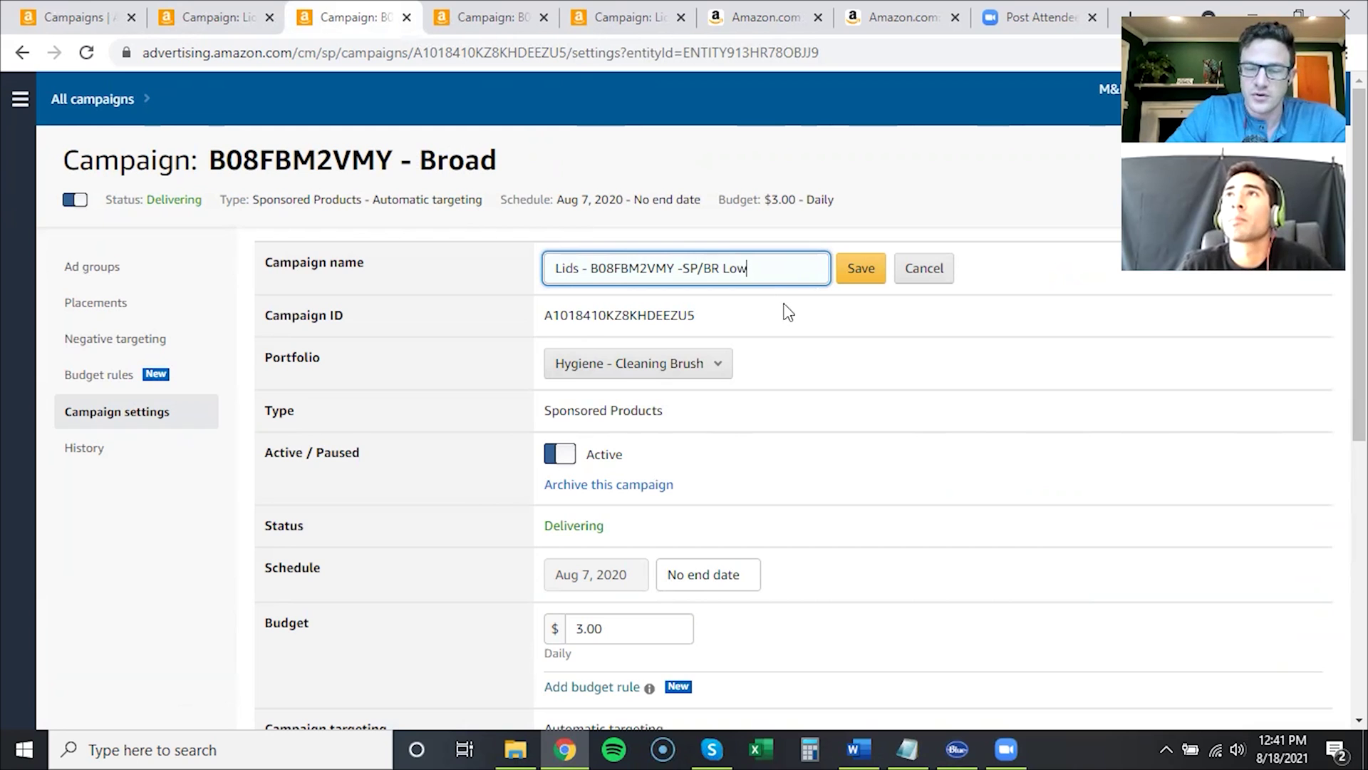
click(776, 202)
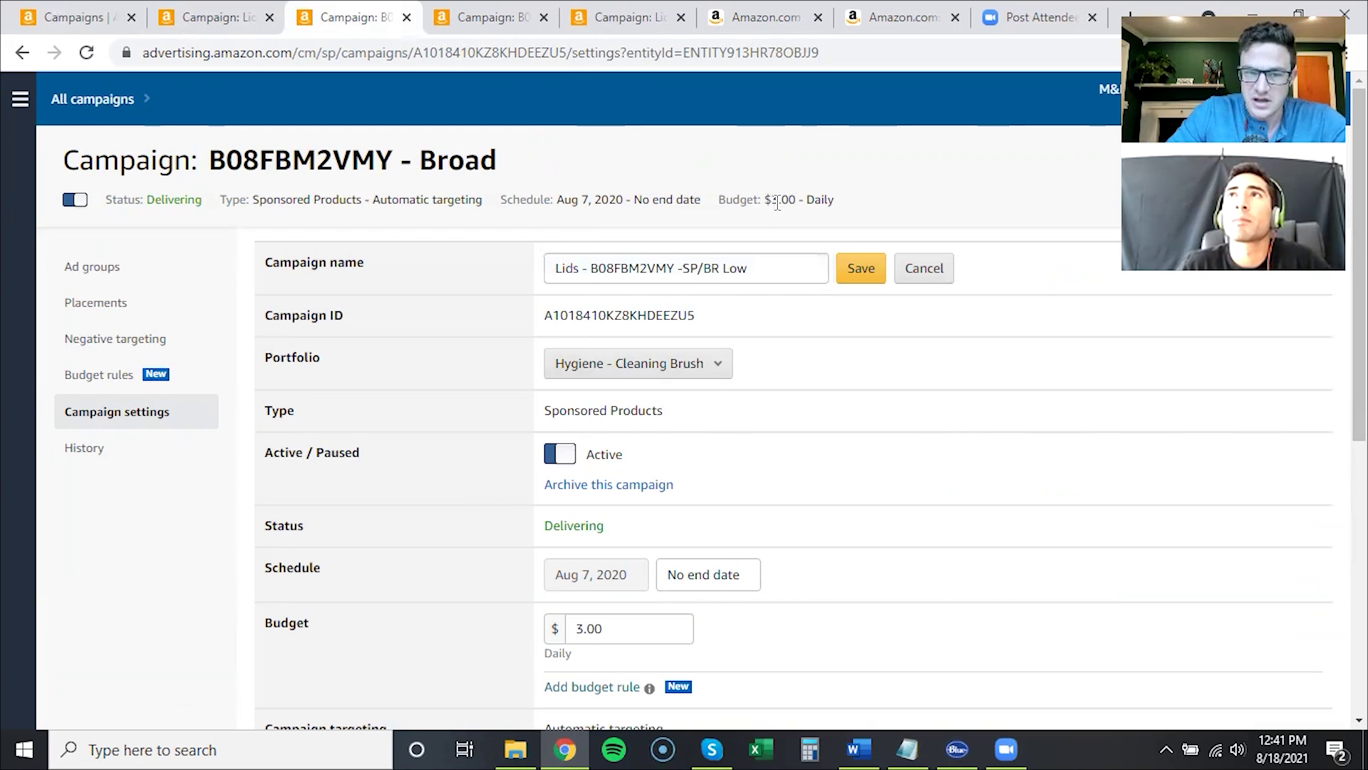
drag(776, 203, 816, 208)
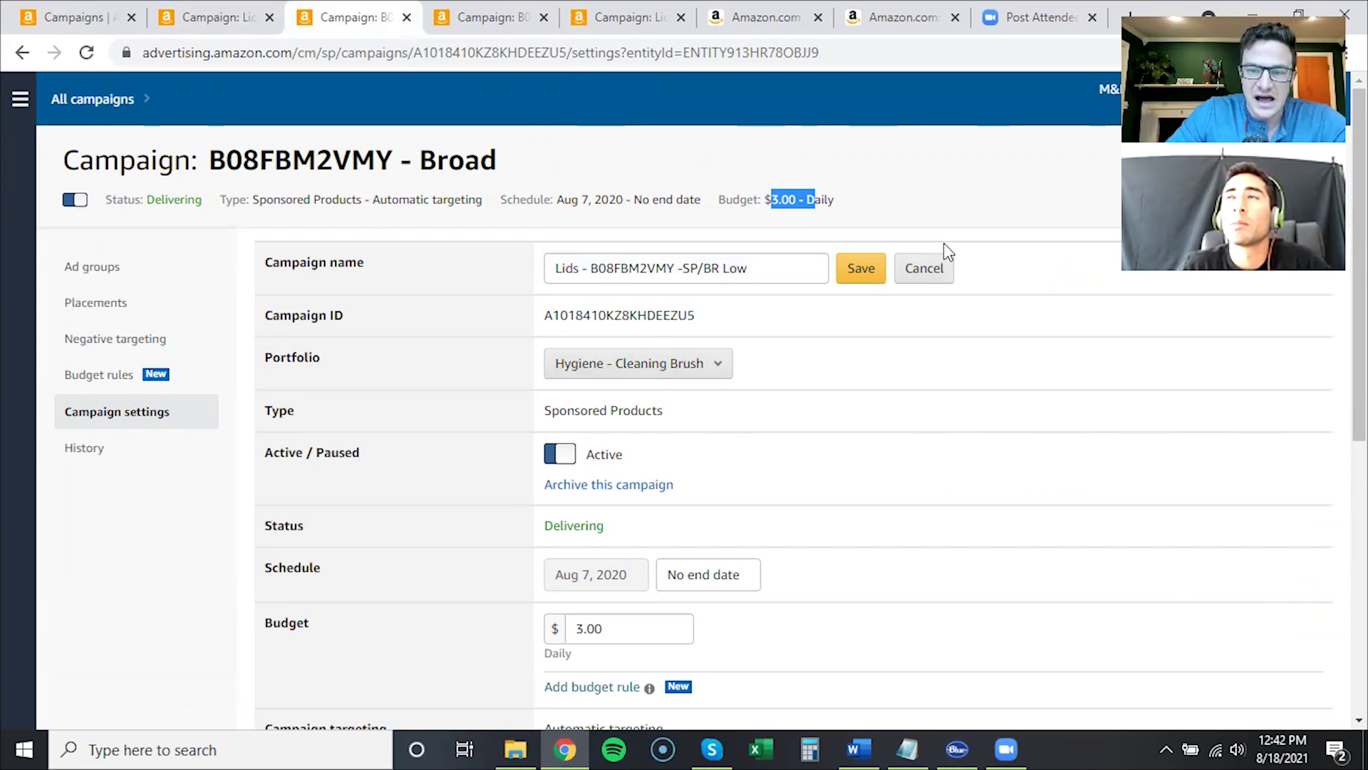
click(938, 284)
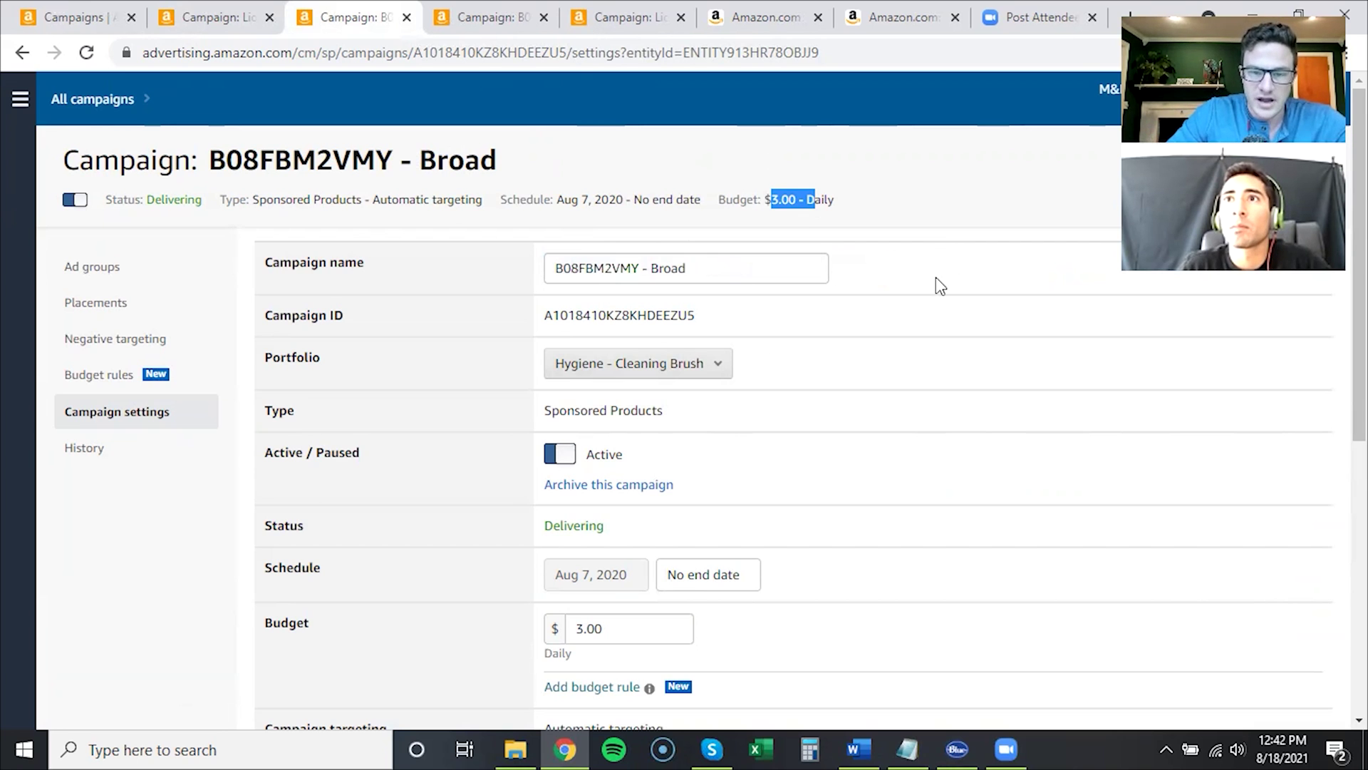
click(211, 27)
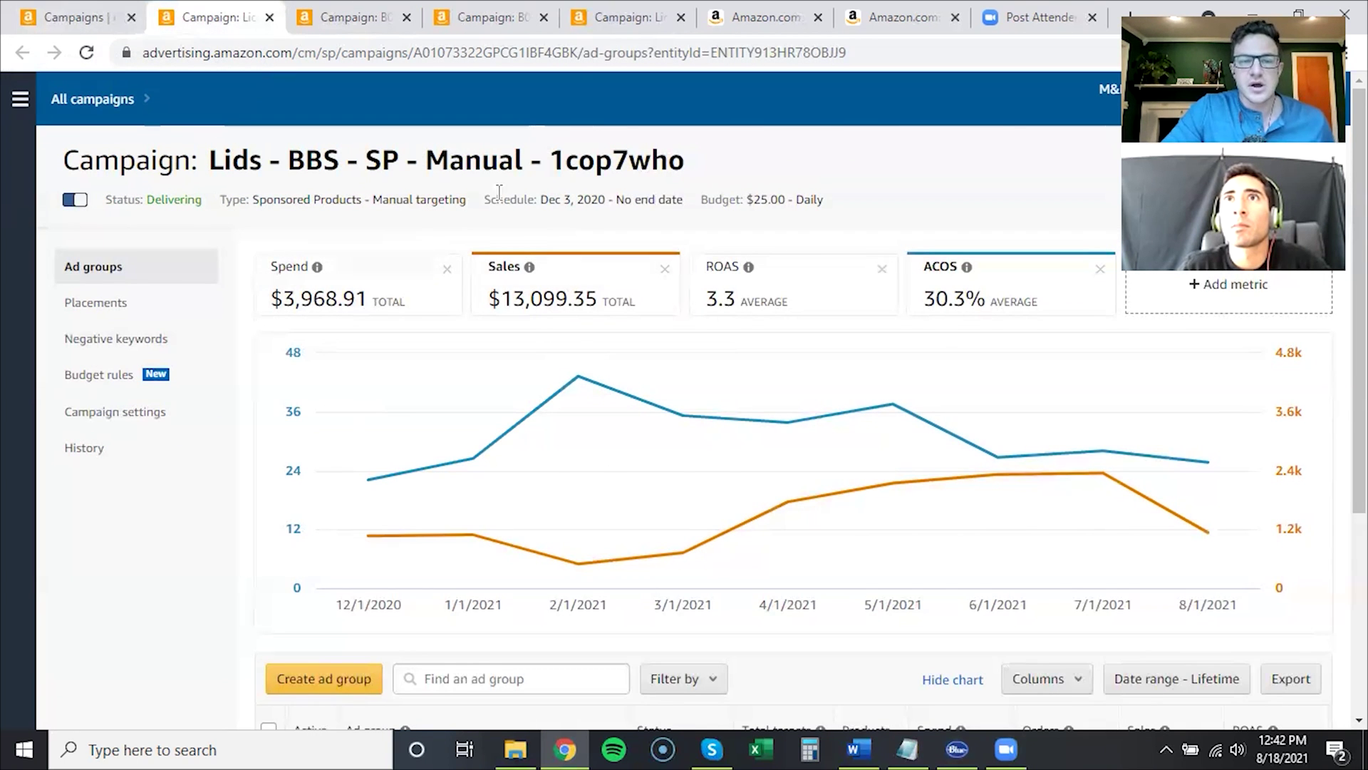
Chart spend against ACOS on the Lids manual campaign, then return to the full campaigns list
drag(198, 163, 391, 267)
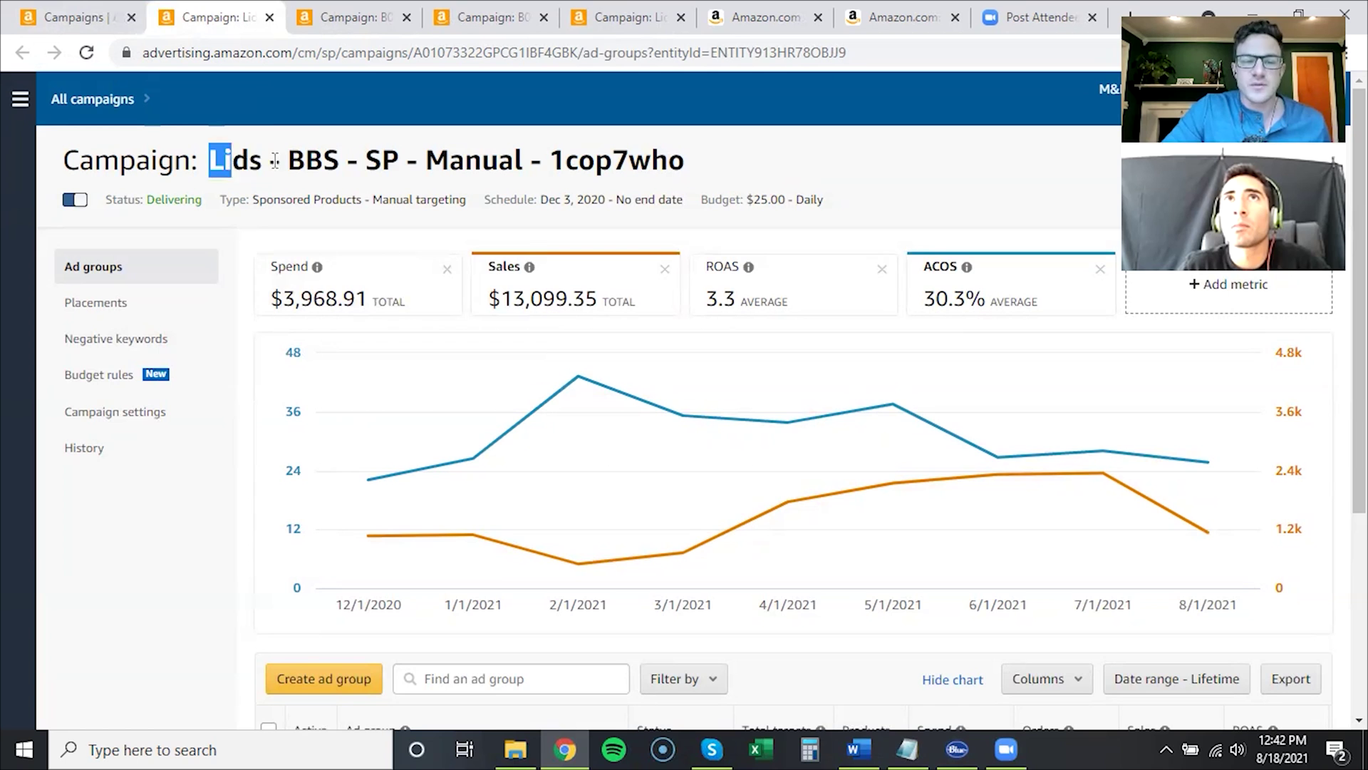
click(395, 273)
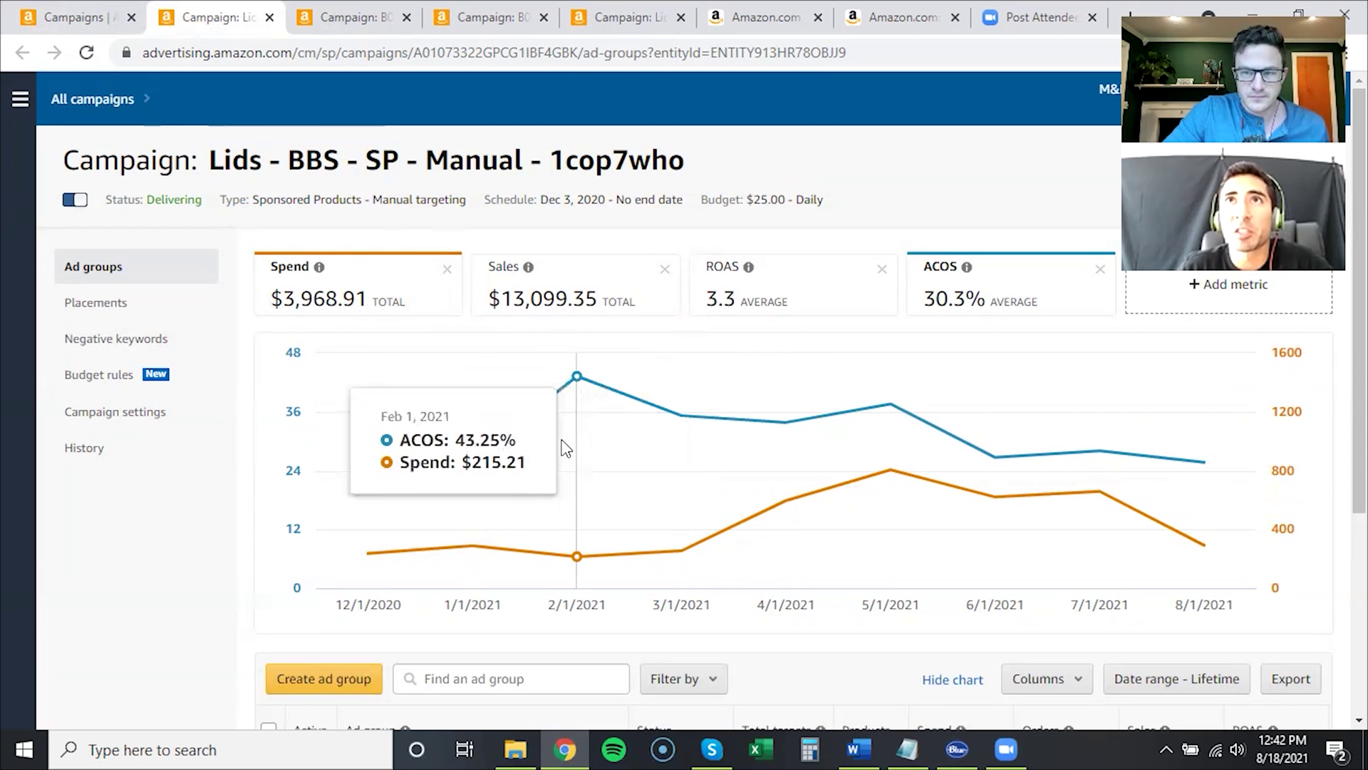
click(86, 11)
scroll(752, 406, down, 2)
scroll(669, 315, down, 2)
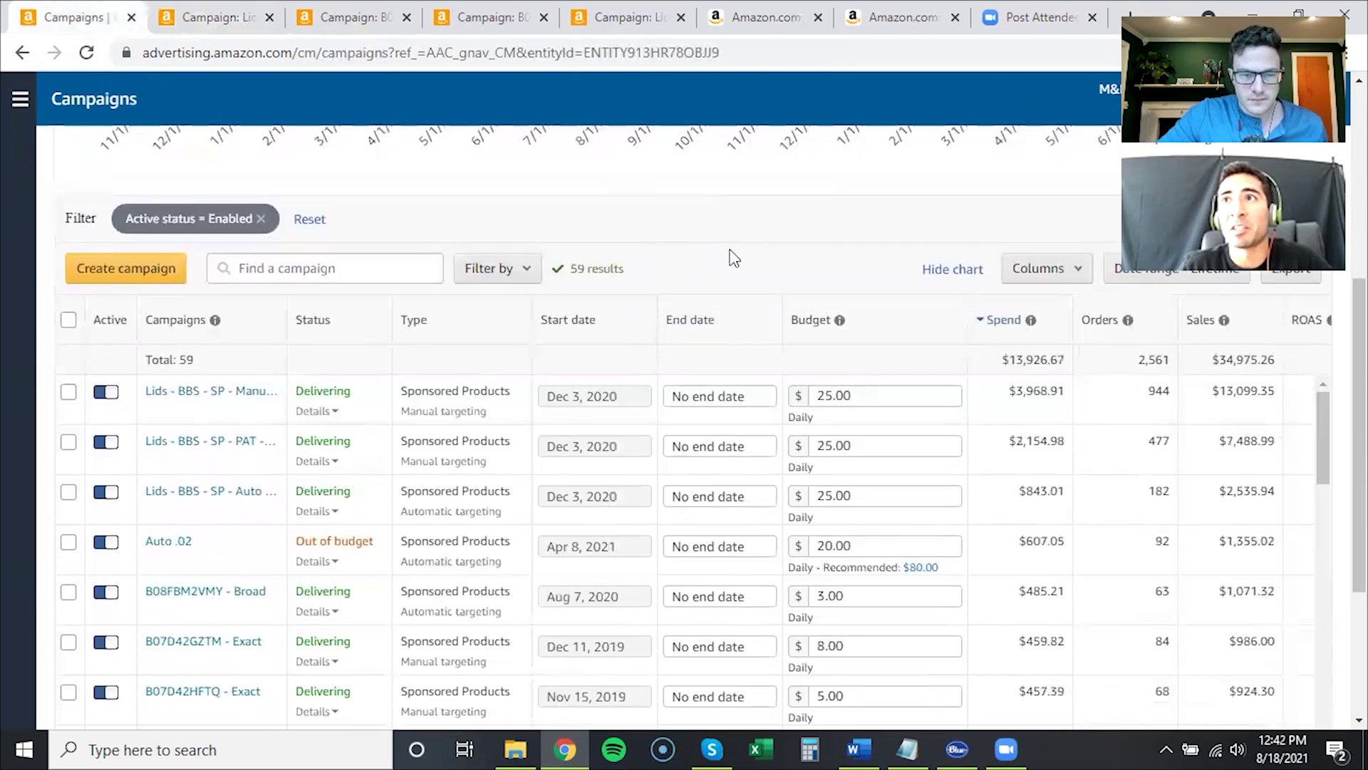
scroll(725, 265, down, 1)
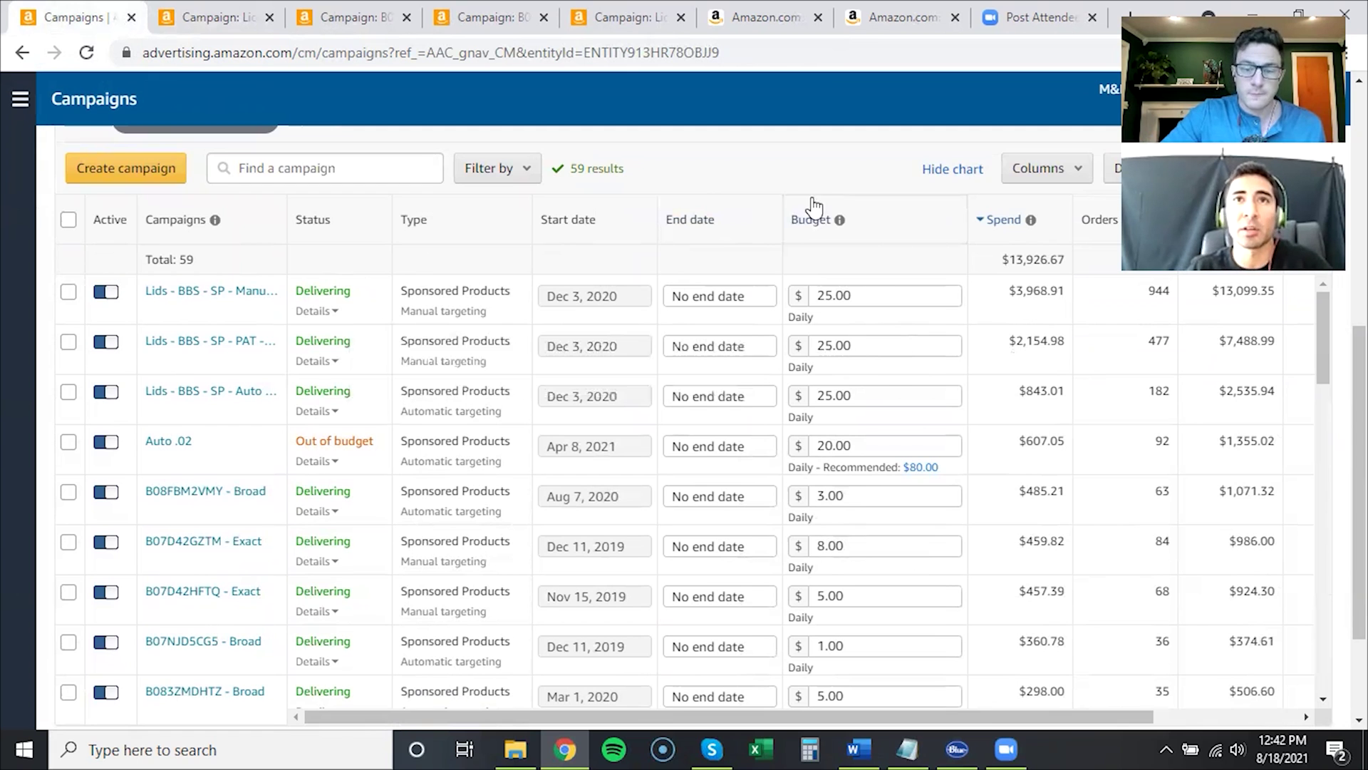
scroll(797, 467, down, 2)
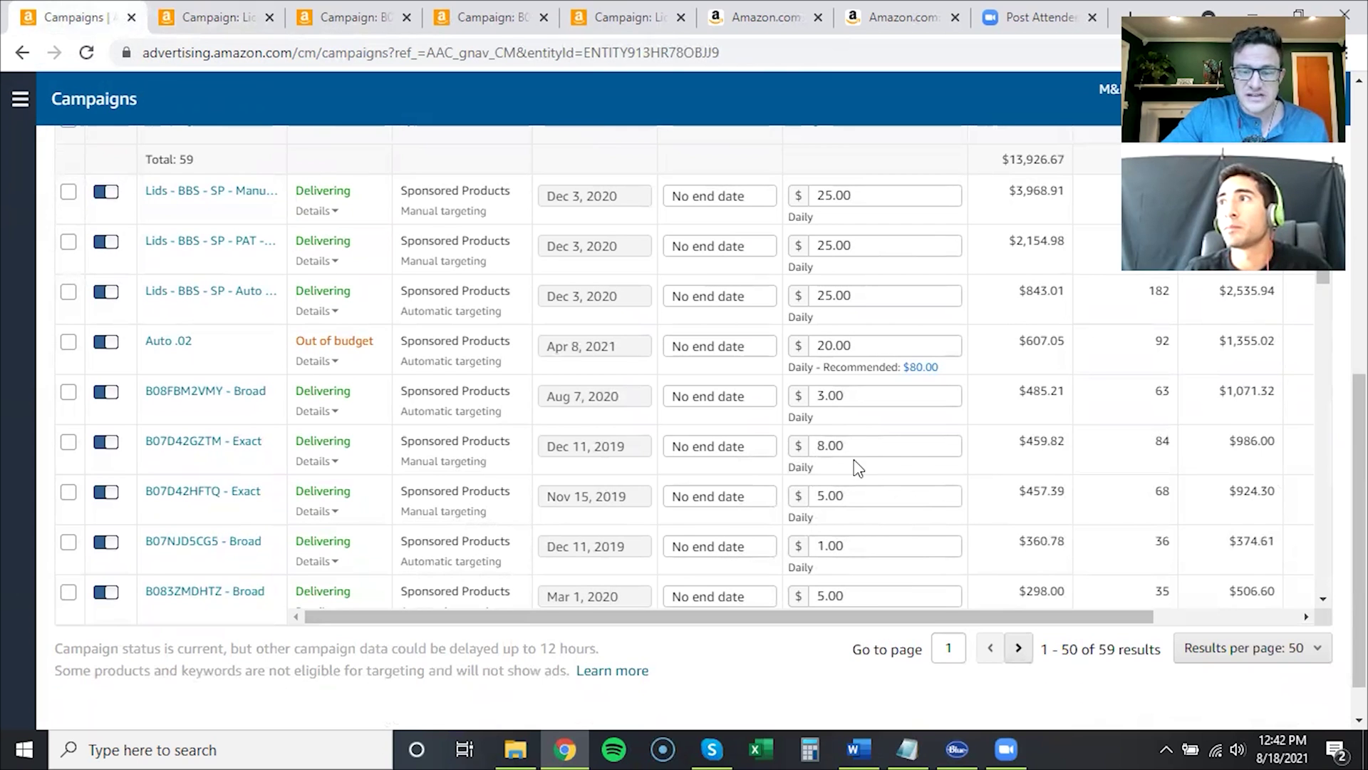
scroll(856, 117, up, 1)
scroll(864, 143, up, 1)
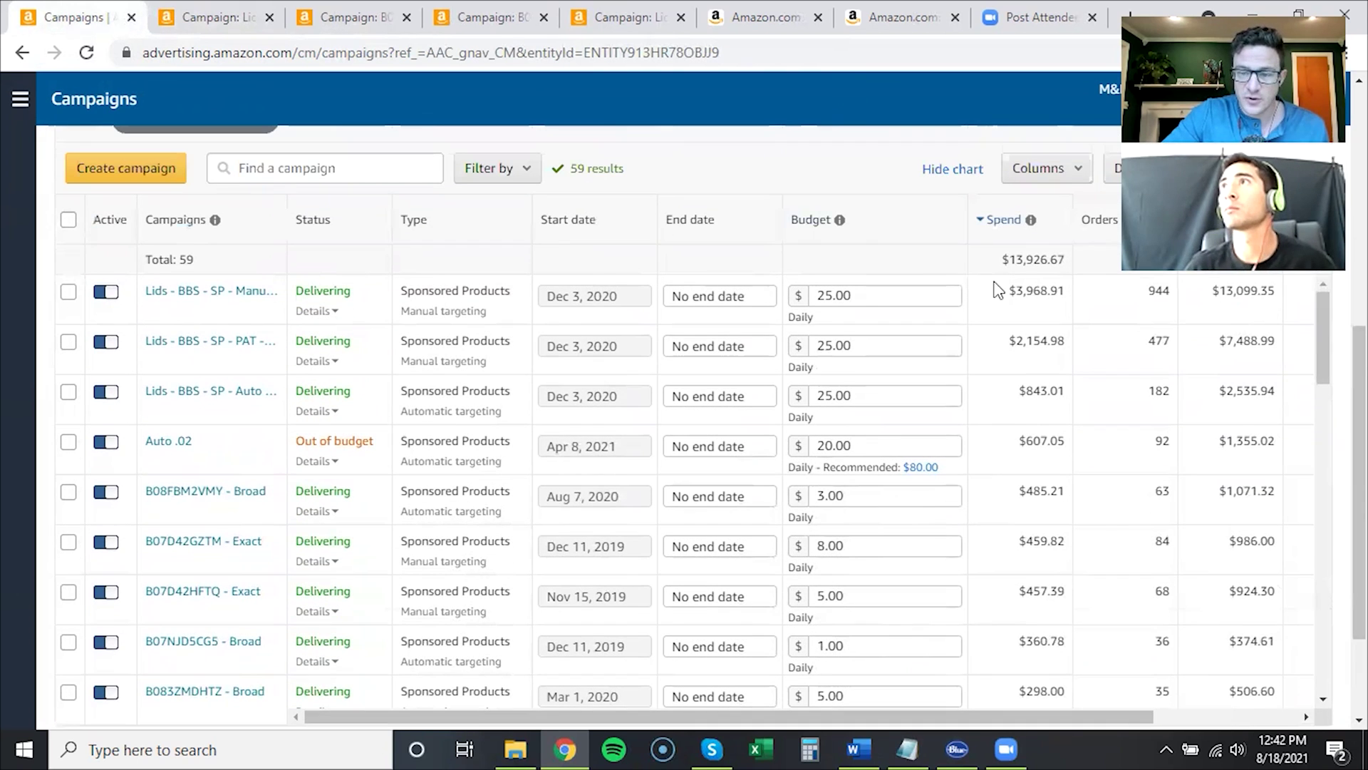
Bring up the Lids - BBS - SP - Auto and Auto .02 campaigns in their own browser tabs, closing unneeded tabs
right_click(207, 397)
click(236, 411)
right_click(204, 450)
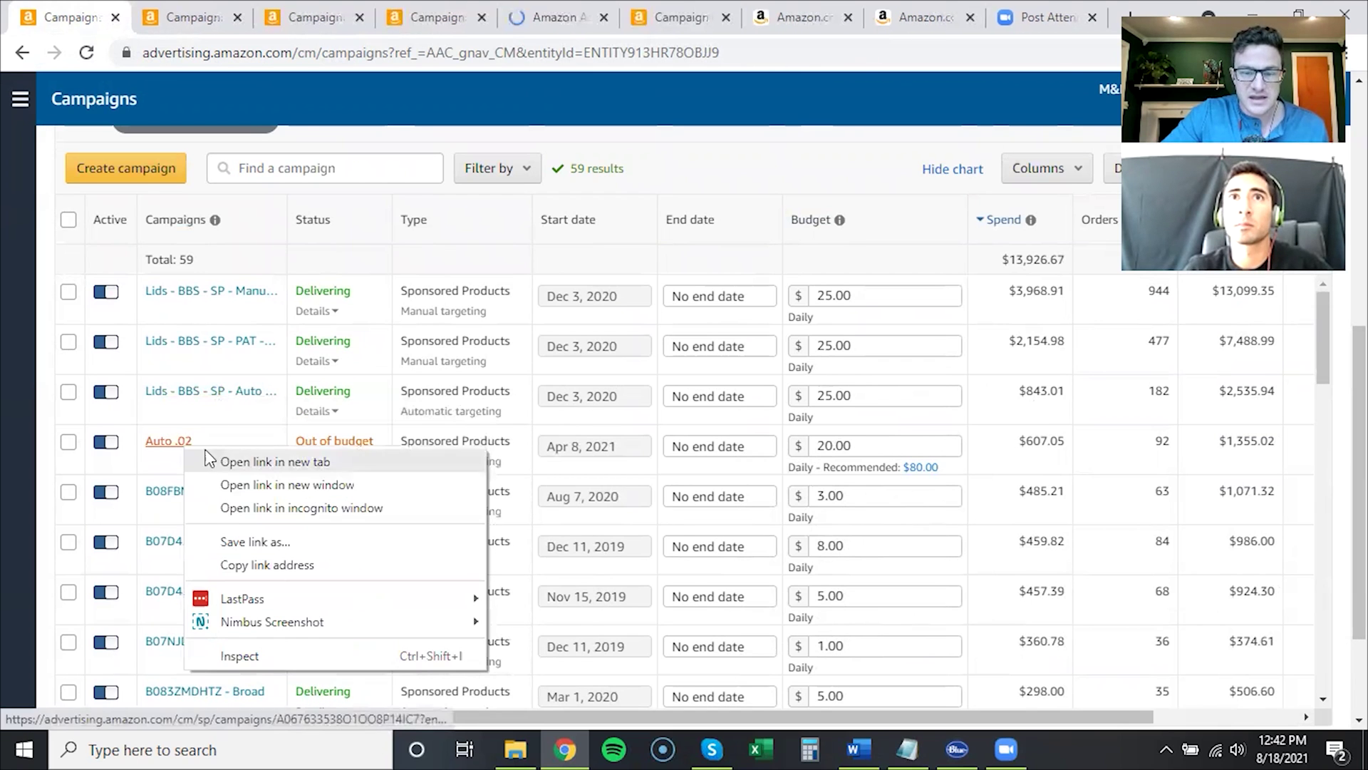
click(244, 463)
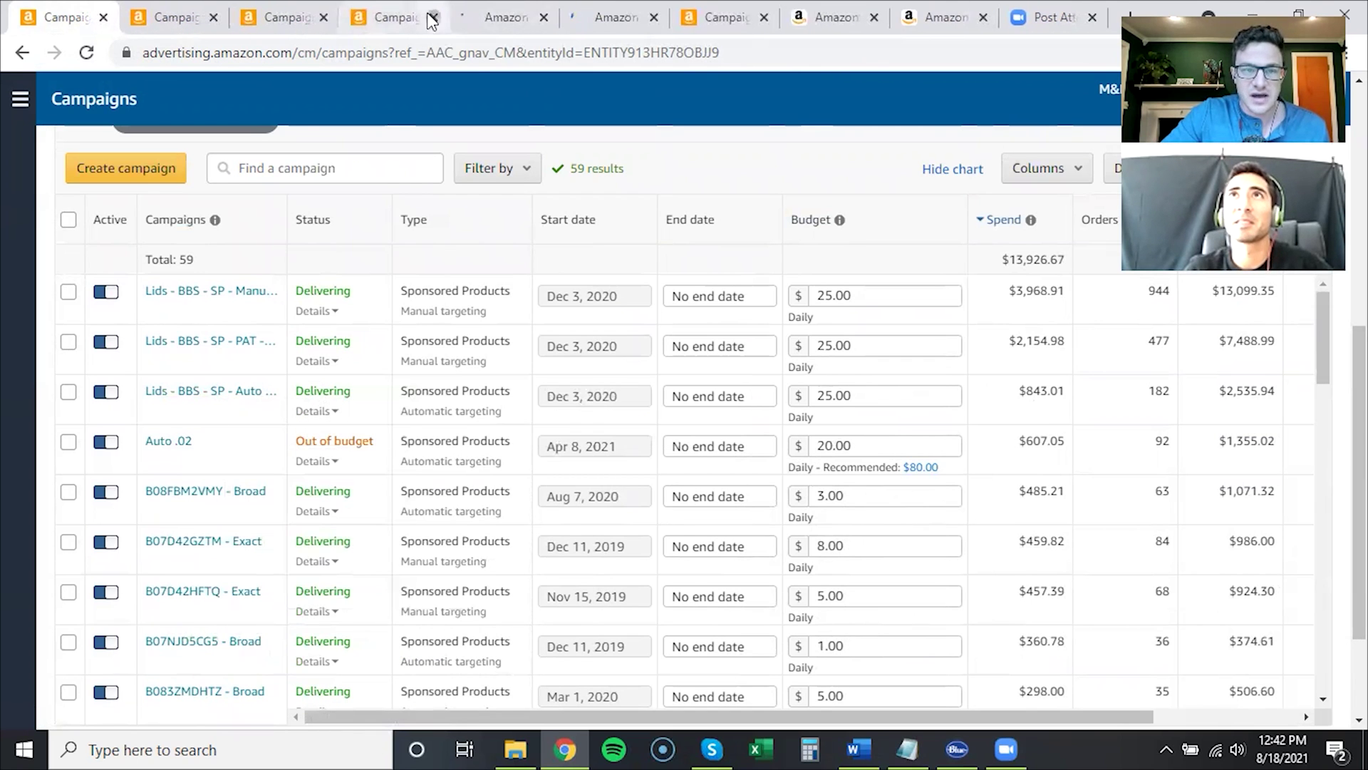
click(432, 18)
click(320, 18)
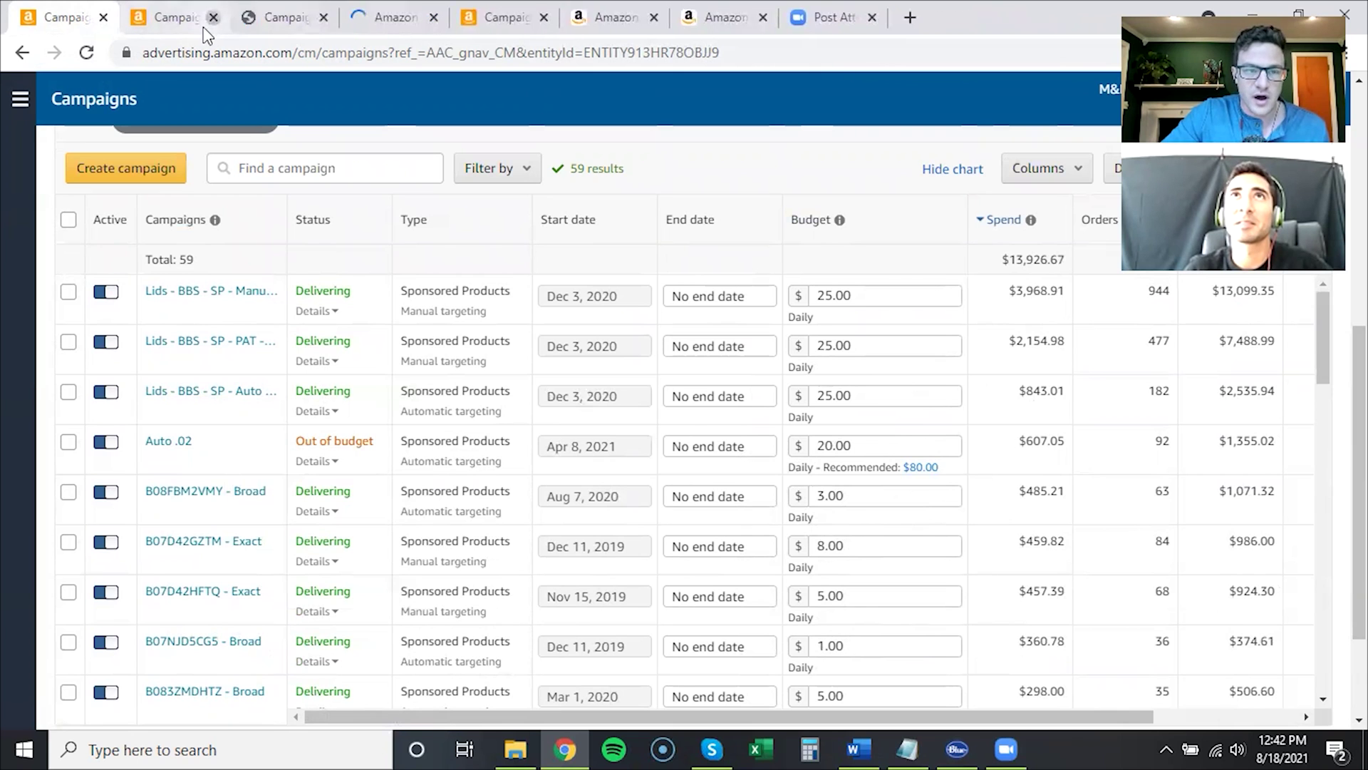
Chart sales alongside spend for both auto campaigns, ending on Auto .02's $602 spend and $1,289.07 sales
click(176, 19)
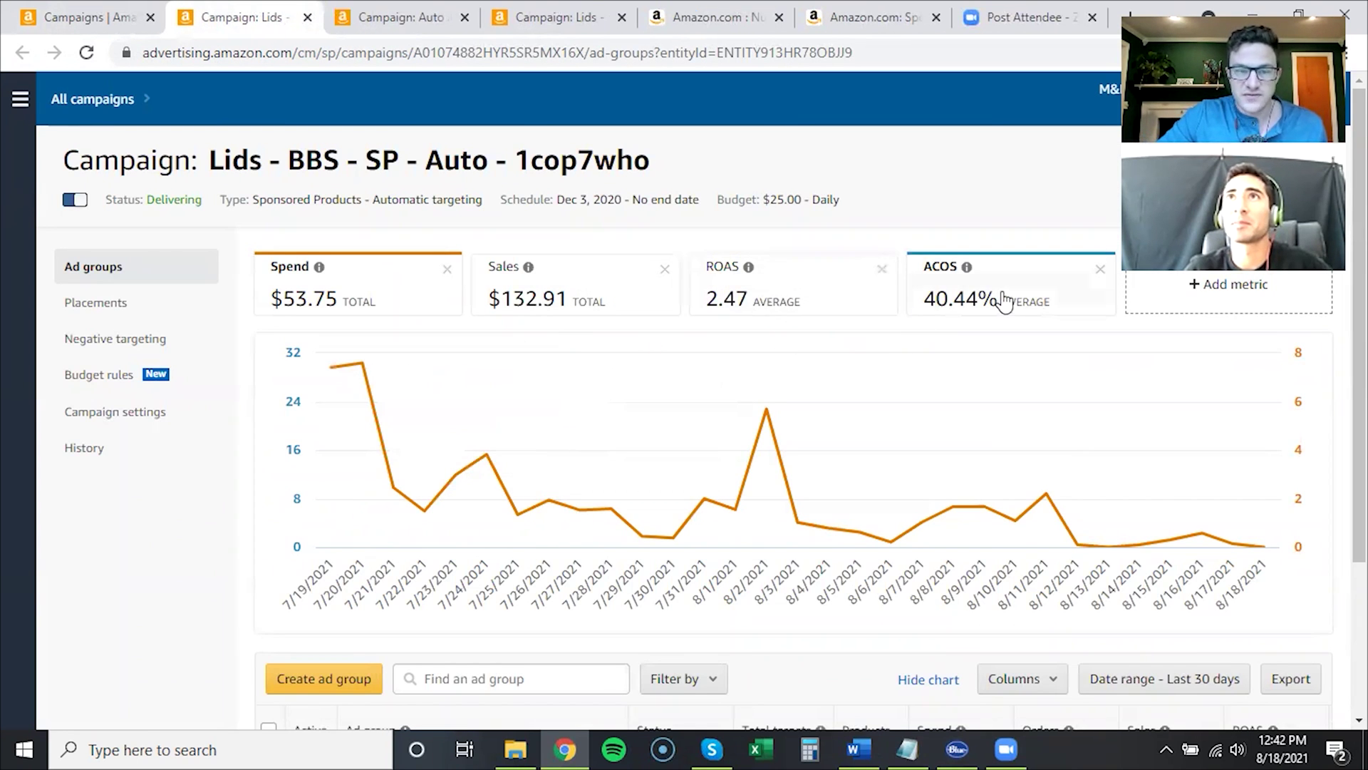
click(599, 313)
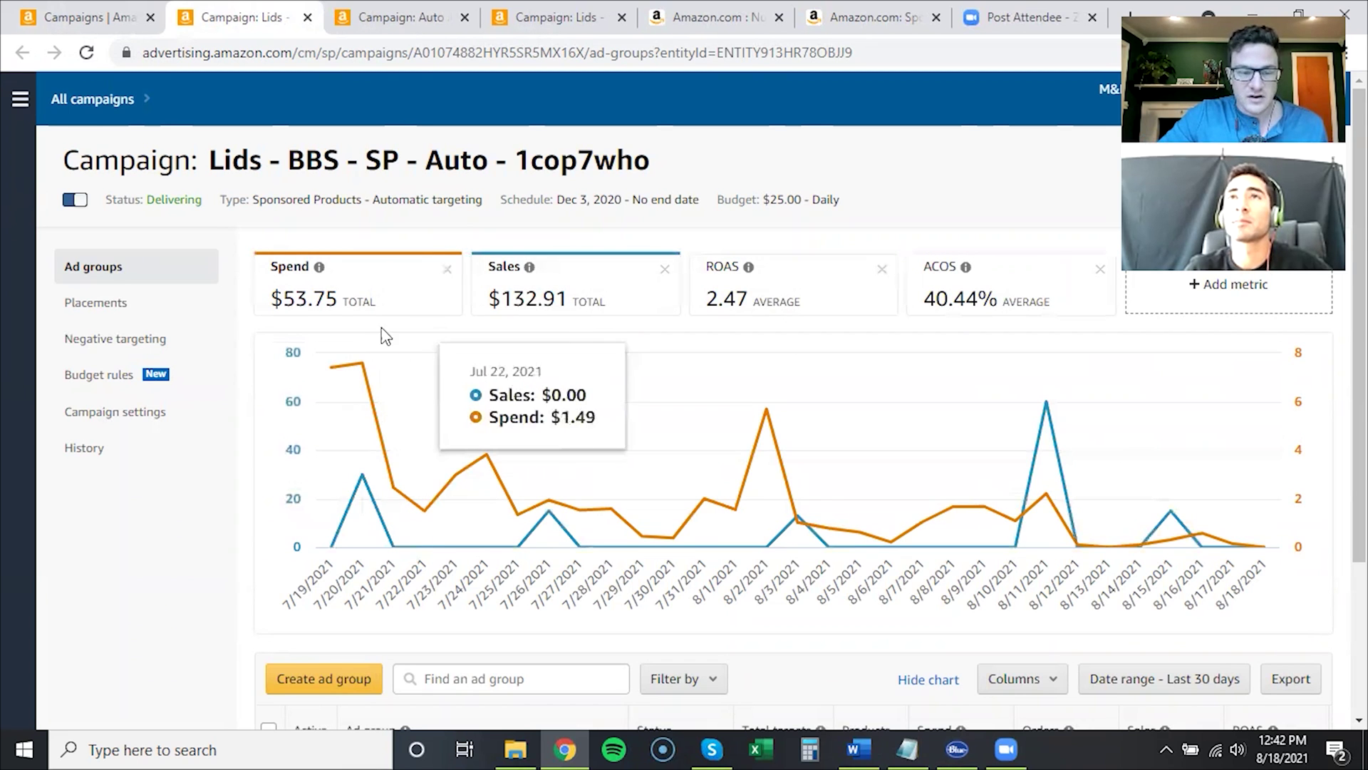
scroll(254, 437, down, 1)
click(446, 15)
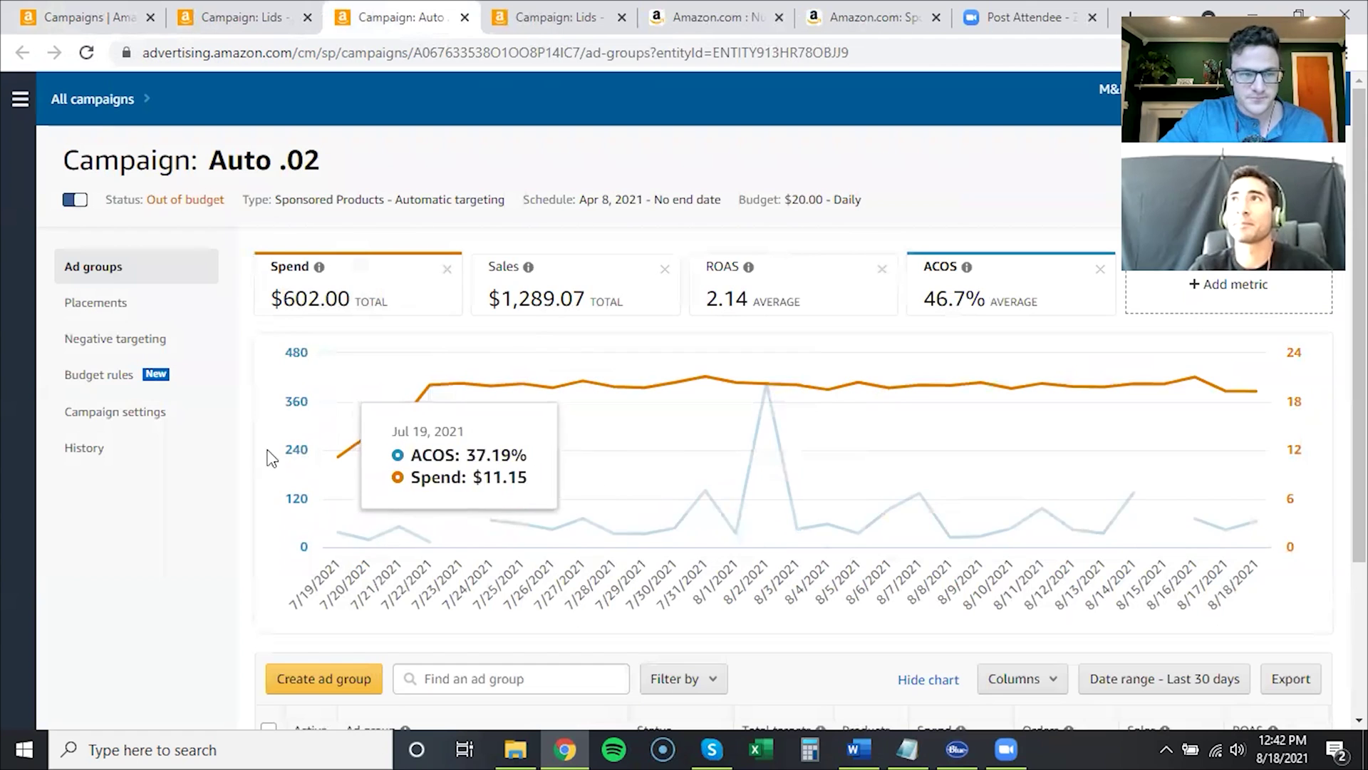
scroll(259, 457, down, 1)
scroll(260, 458, down, 1)
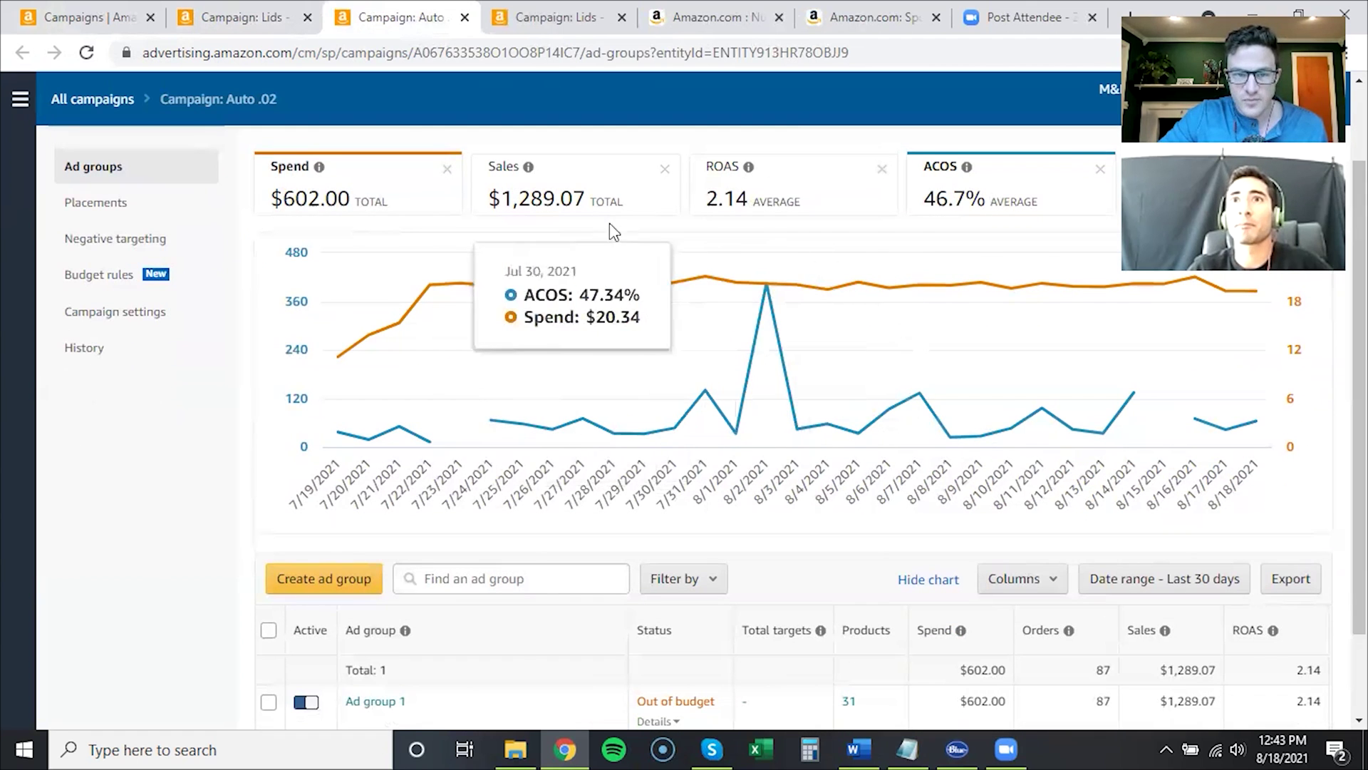
click(632, 184)
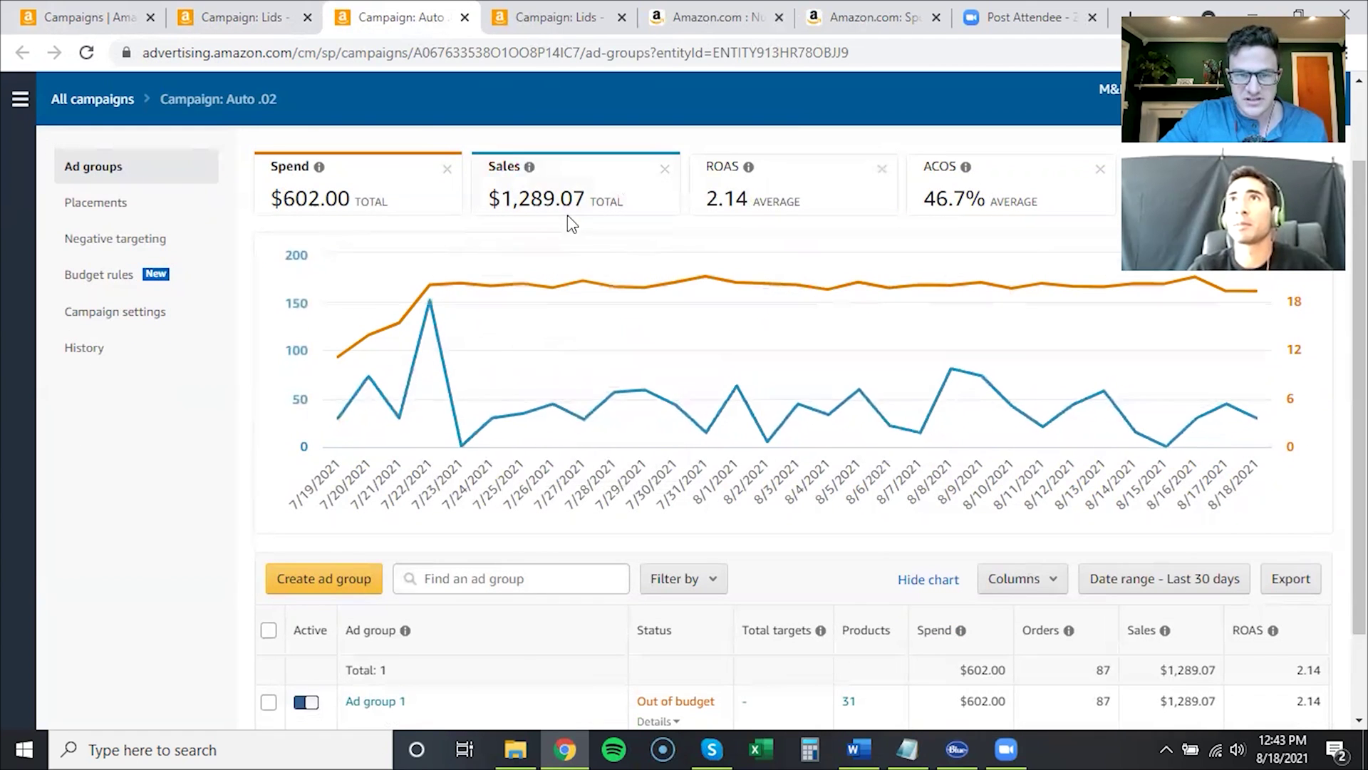
click(252, 22)
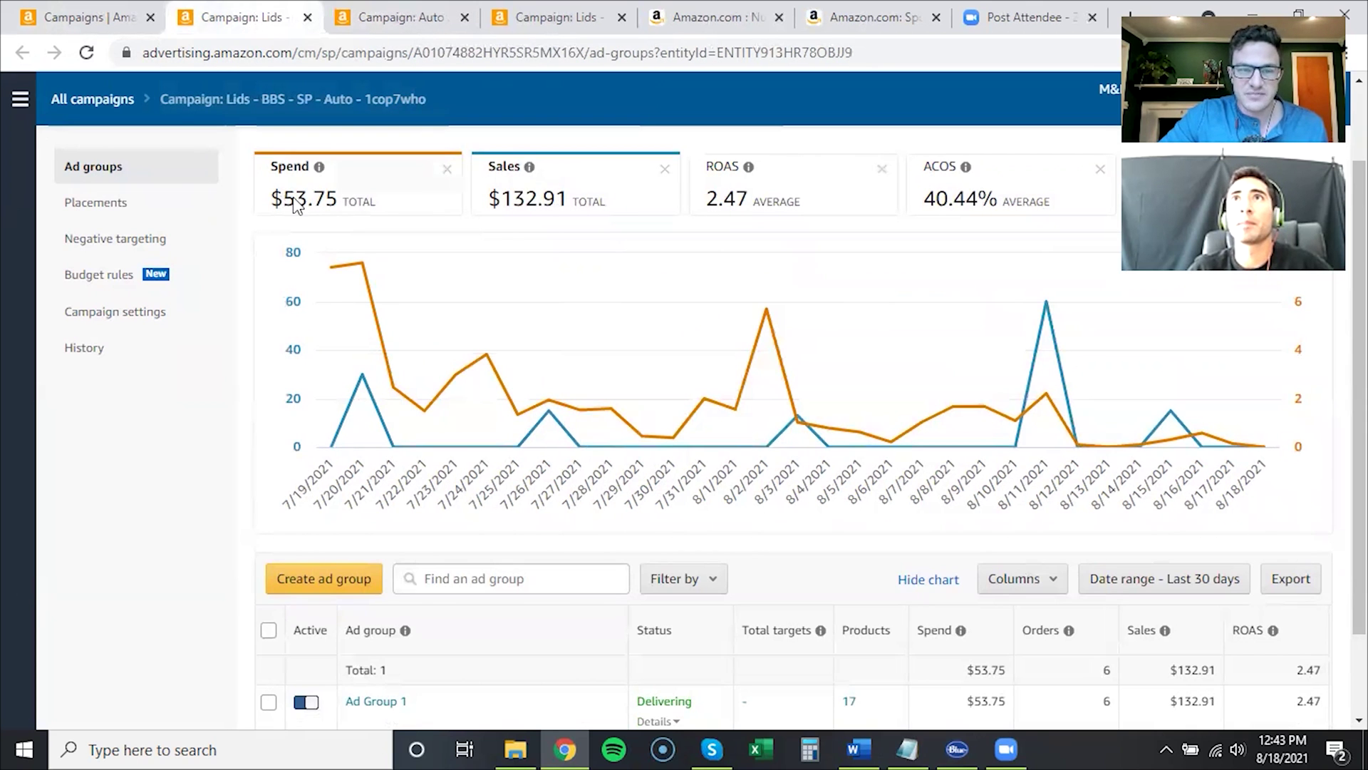
scroll(489, 265, down, 2)
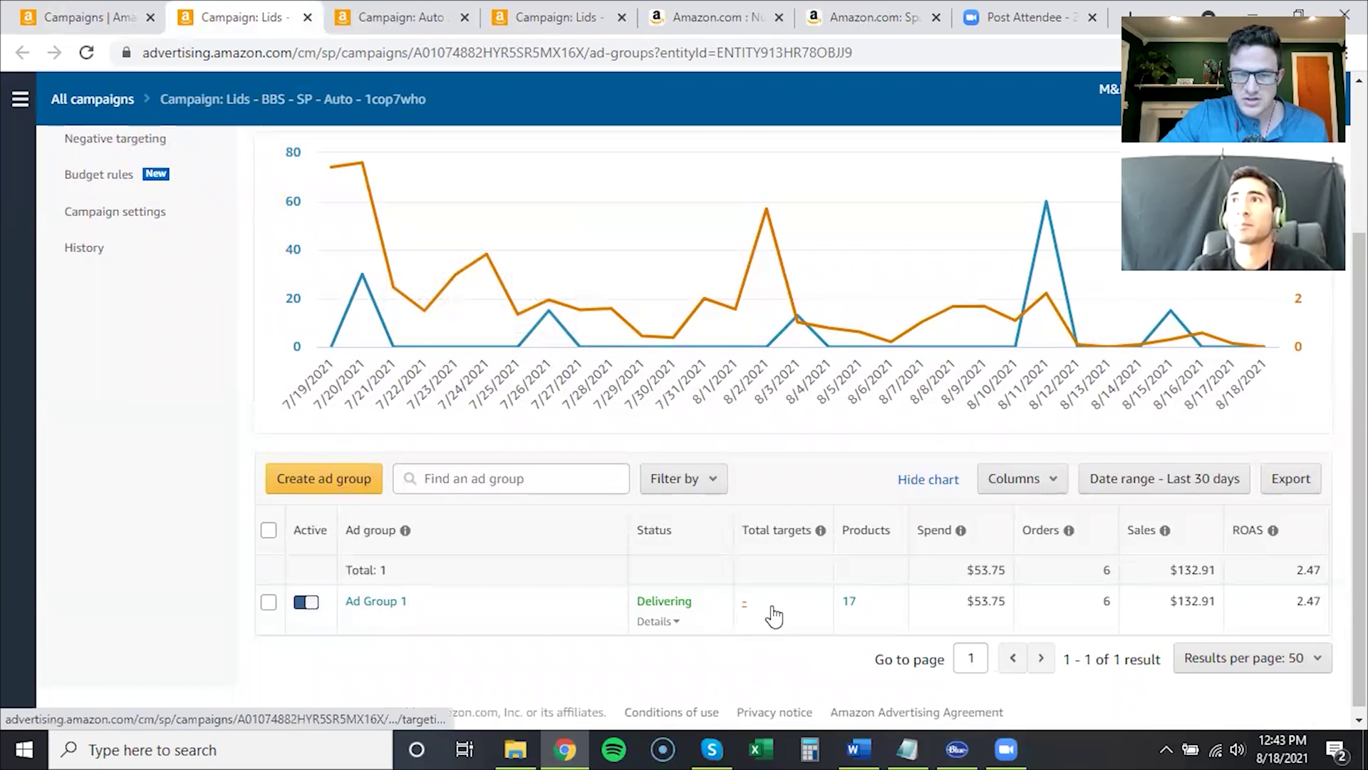
click(376, 19)
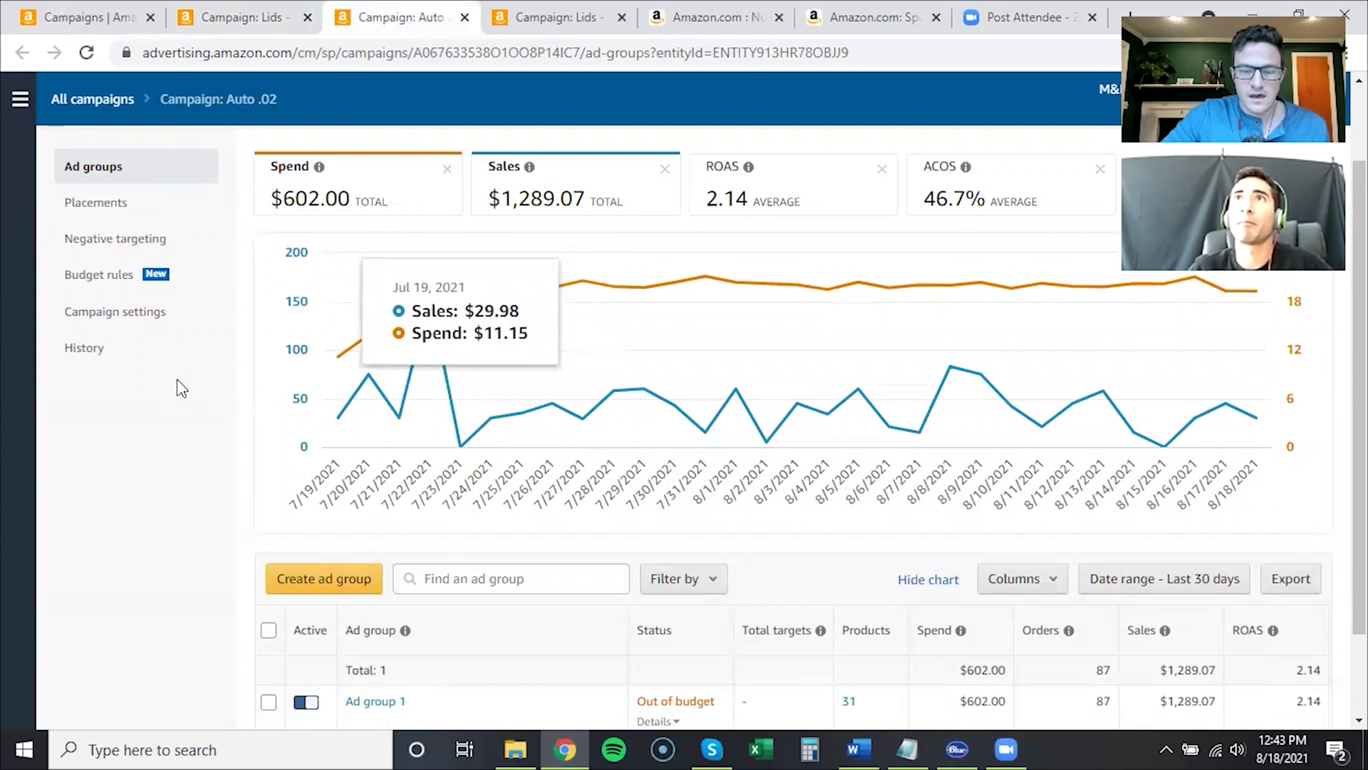
scroll(666, 585, down, 2)
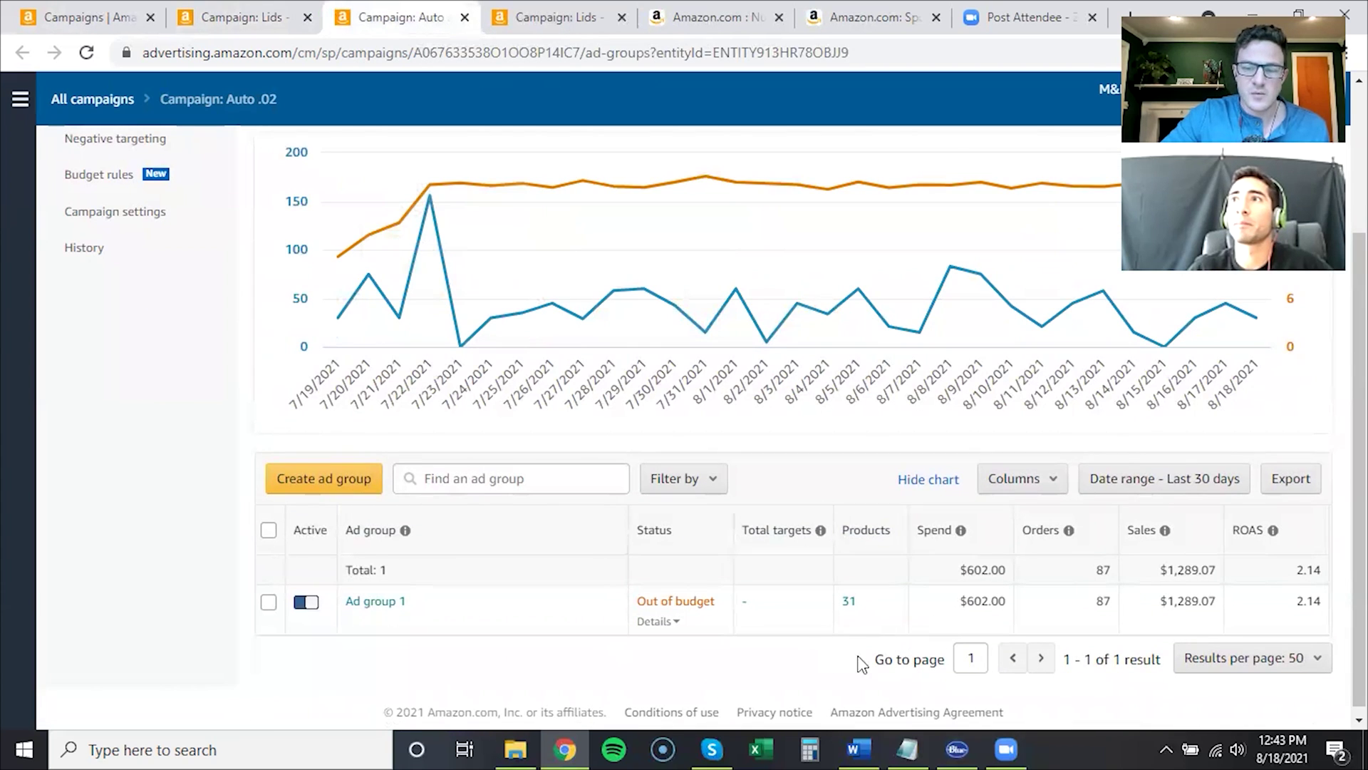
scroll(755, 556, up, 3)
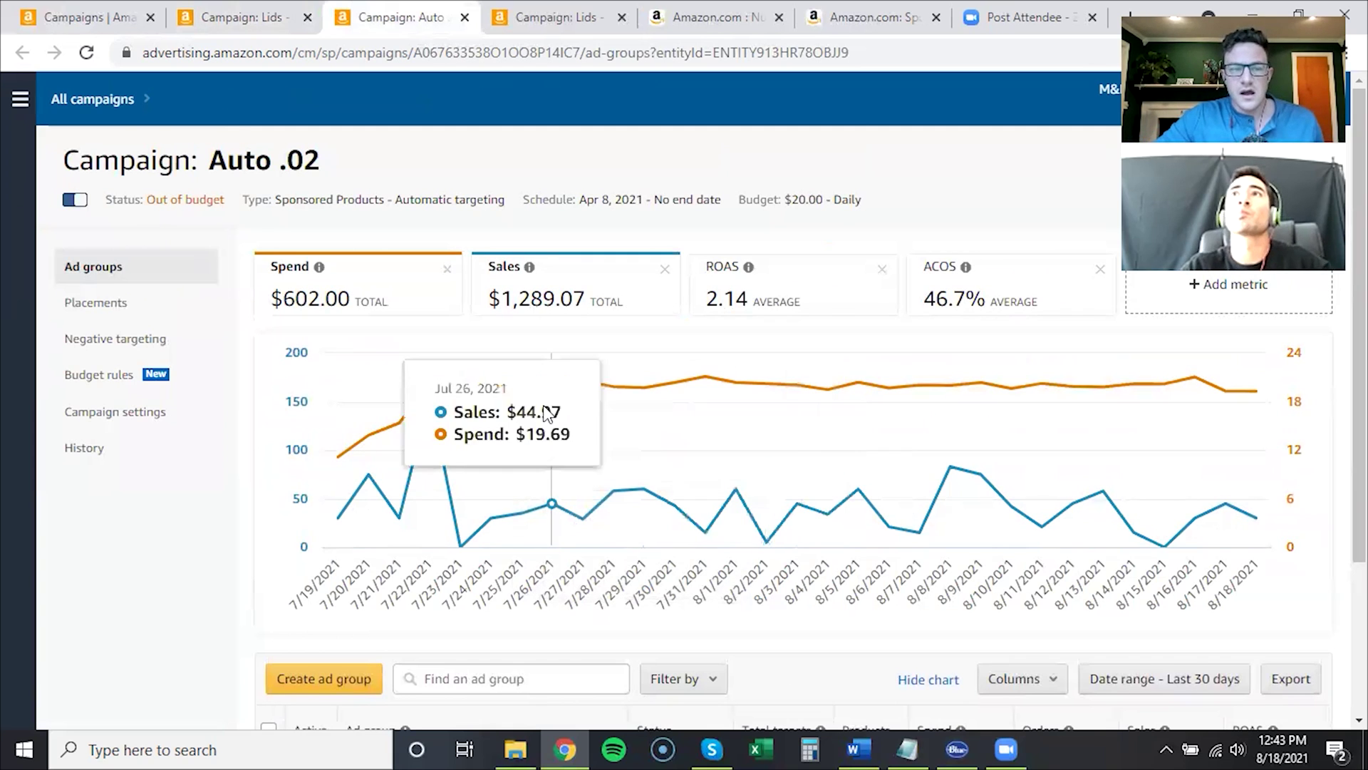
mouse_move(852, 494)
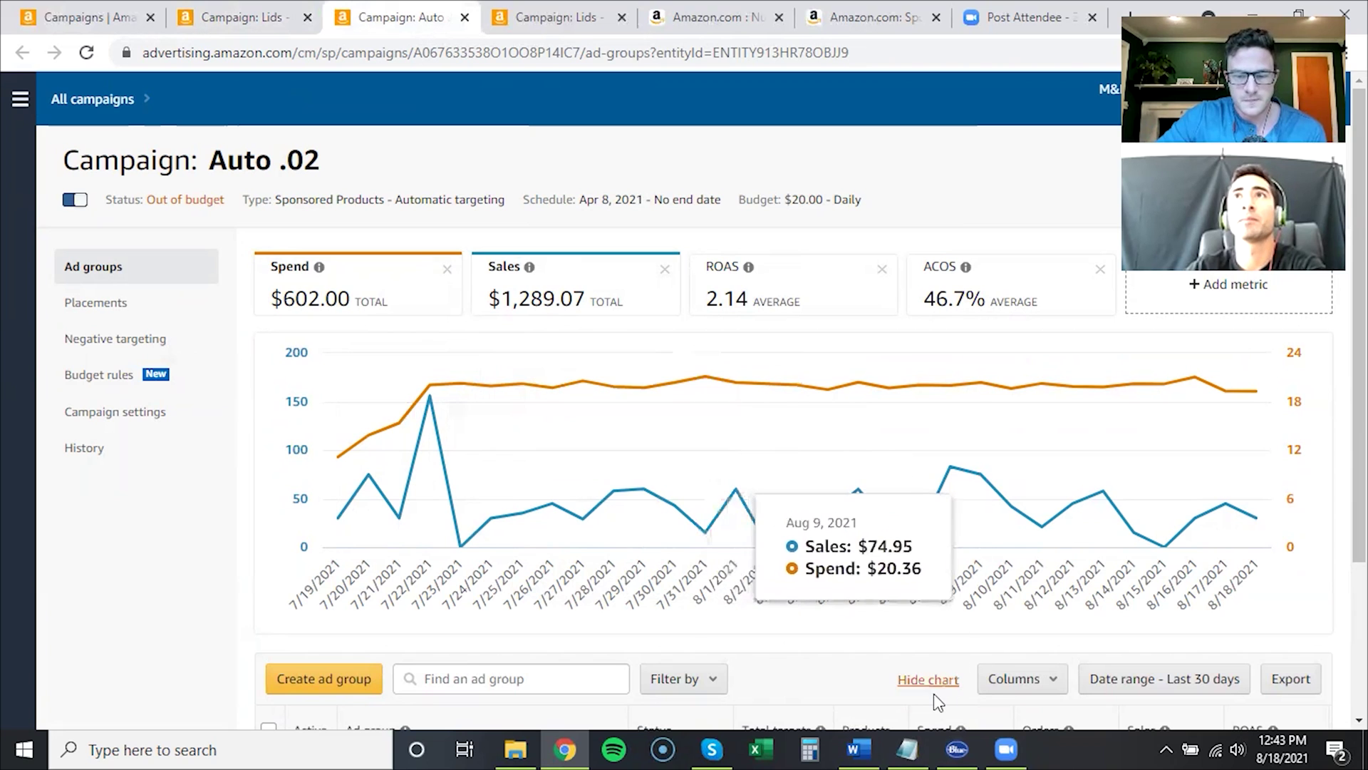
Highlight the 1-2 manuals line, 1 sp on the PAT line and competitor ASIN in the Word naming notes
click(867, 736)
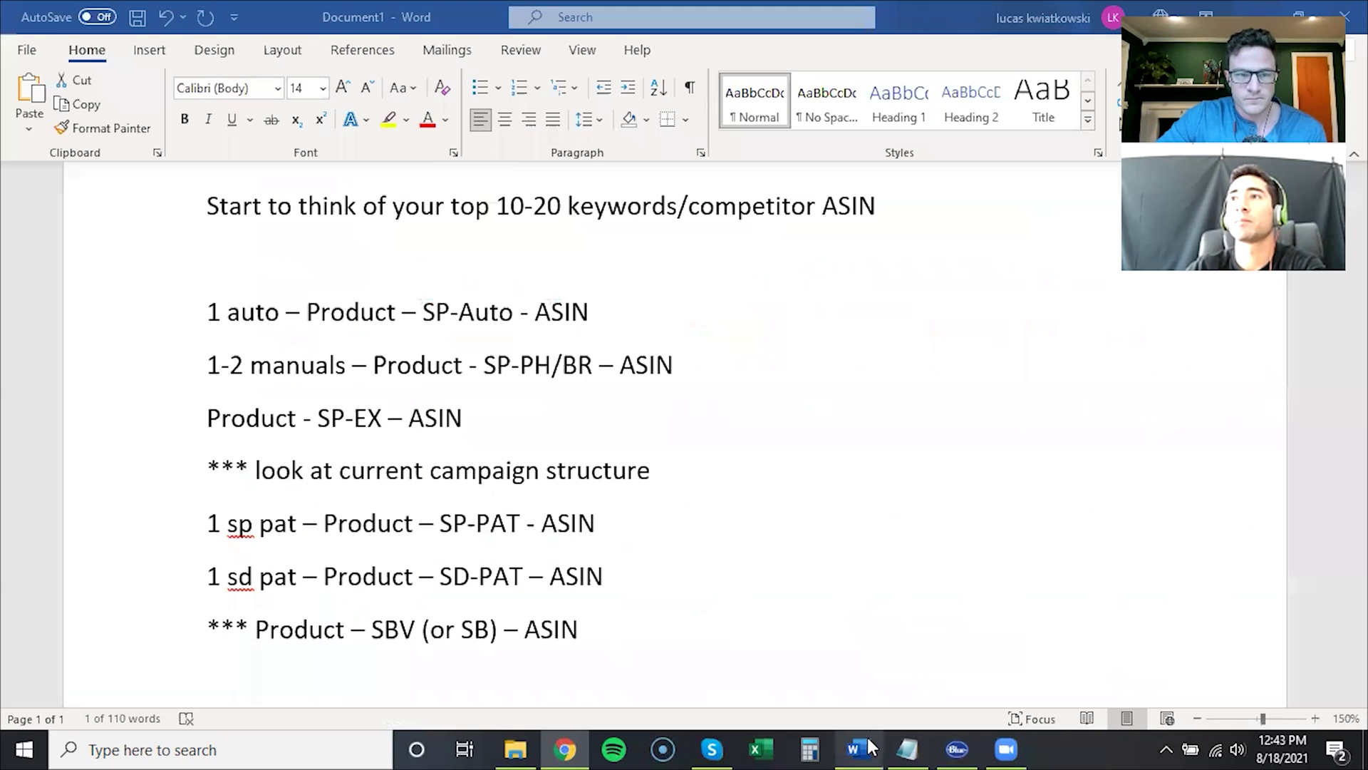
click(363, 382)
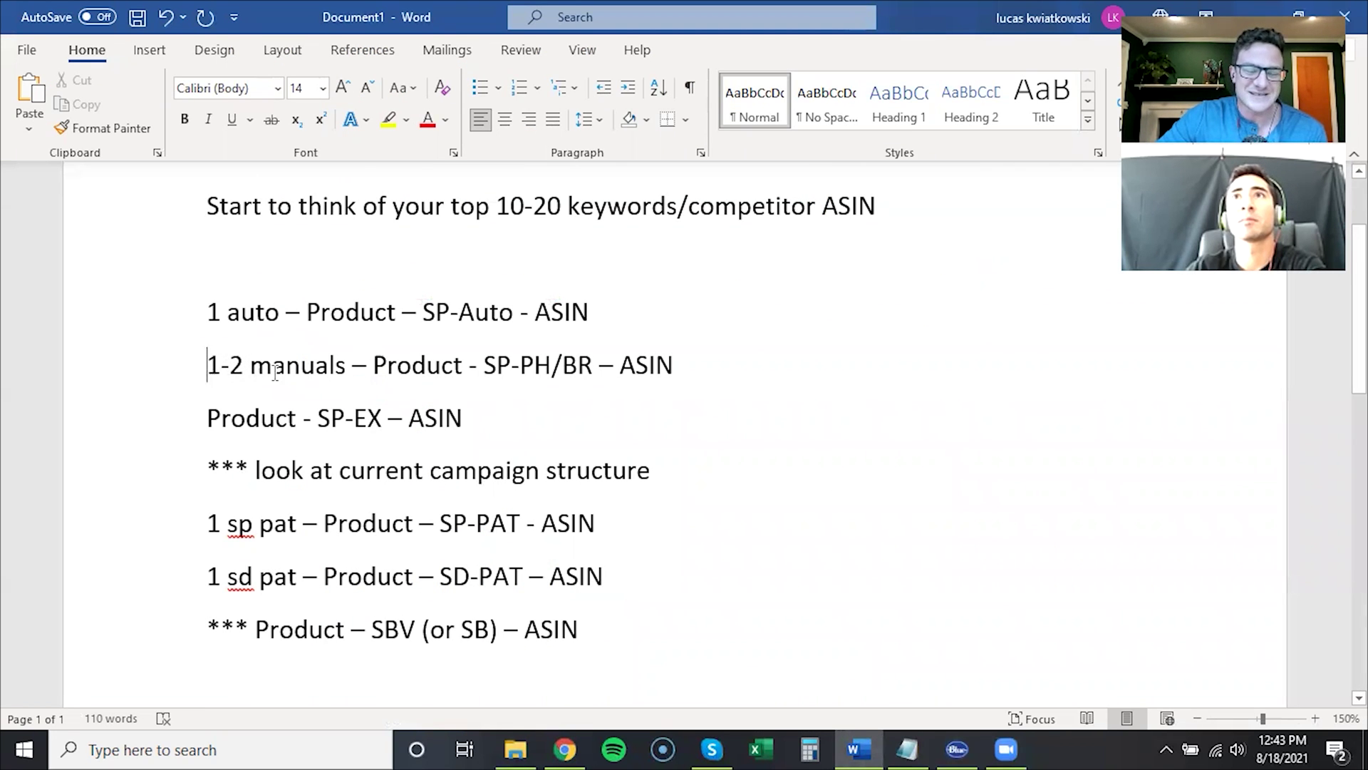
drag(209, 369, 689, 374)
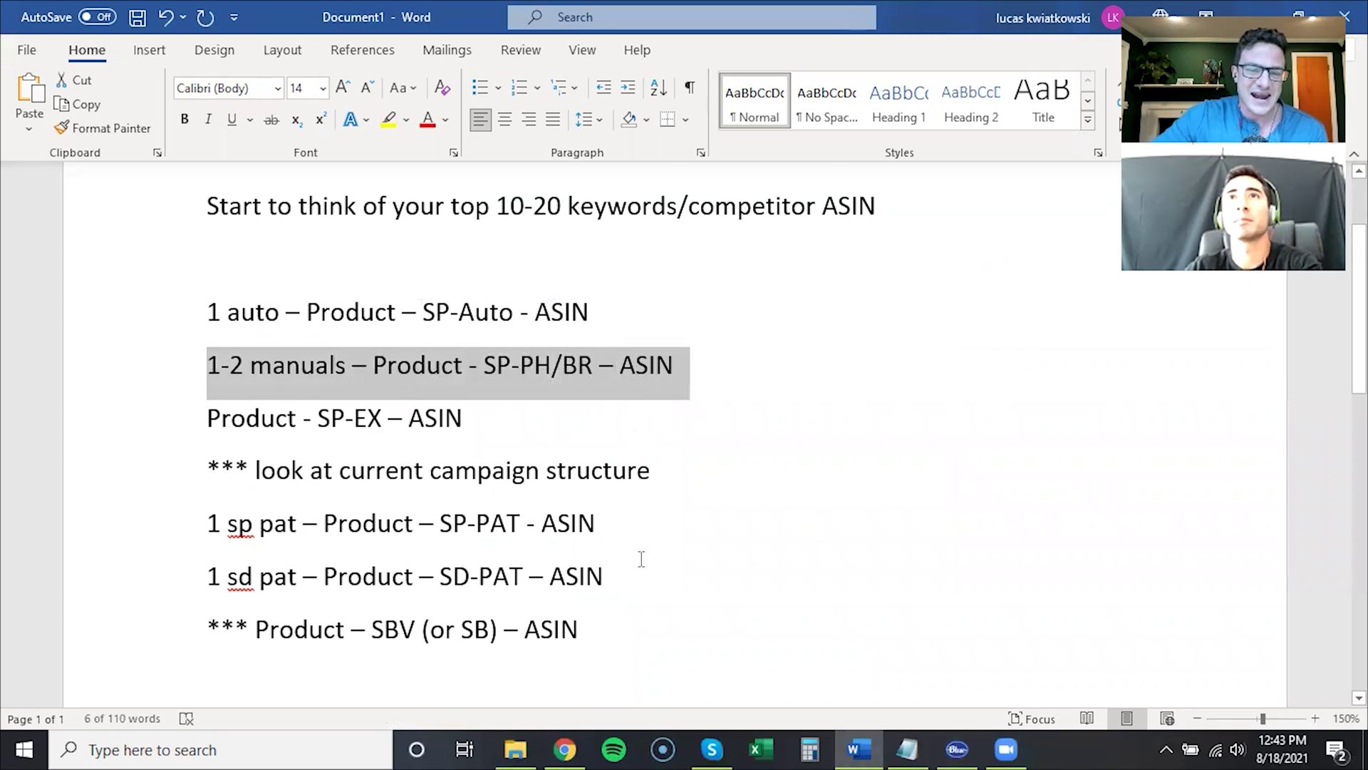
click(585, 629)
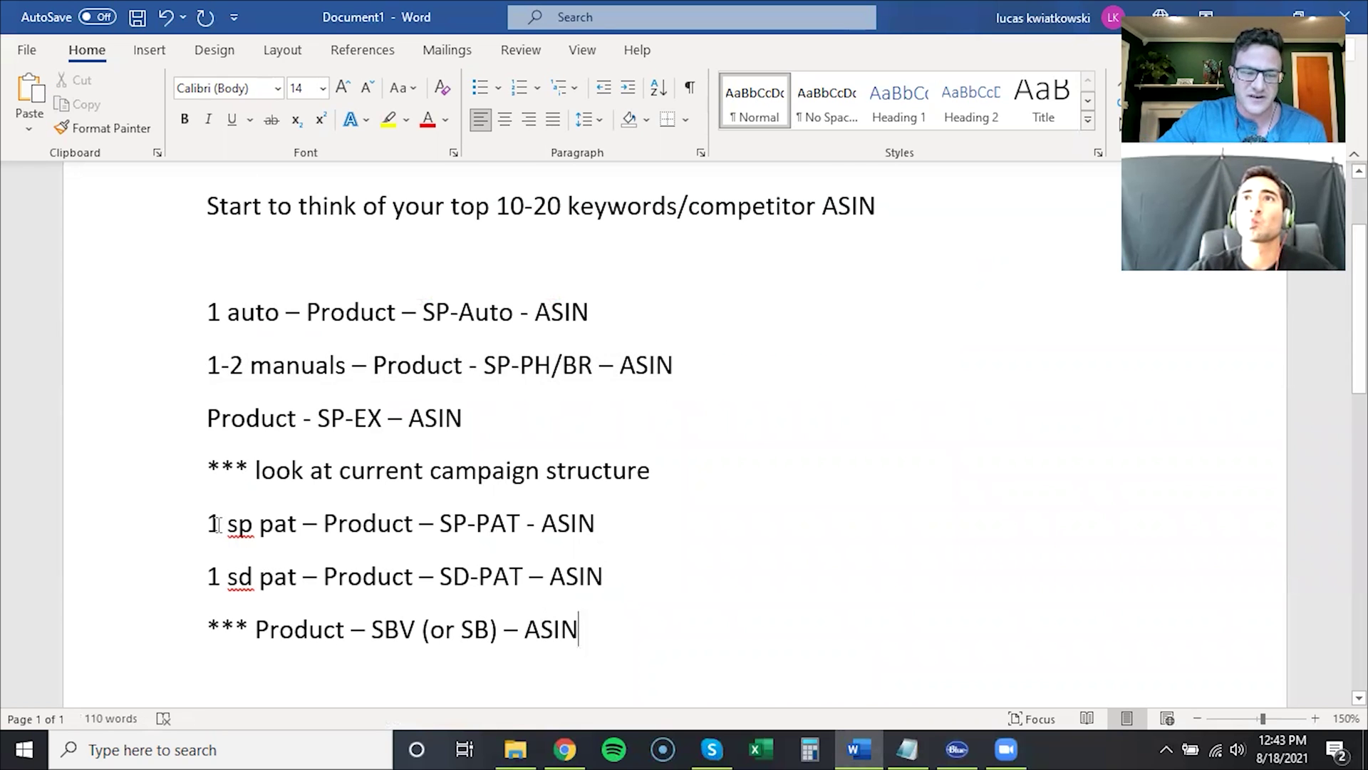
drag(209, 524, 239, 526)
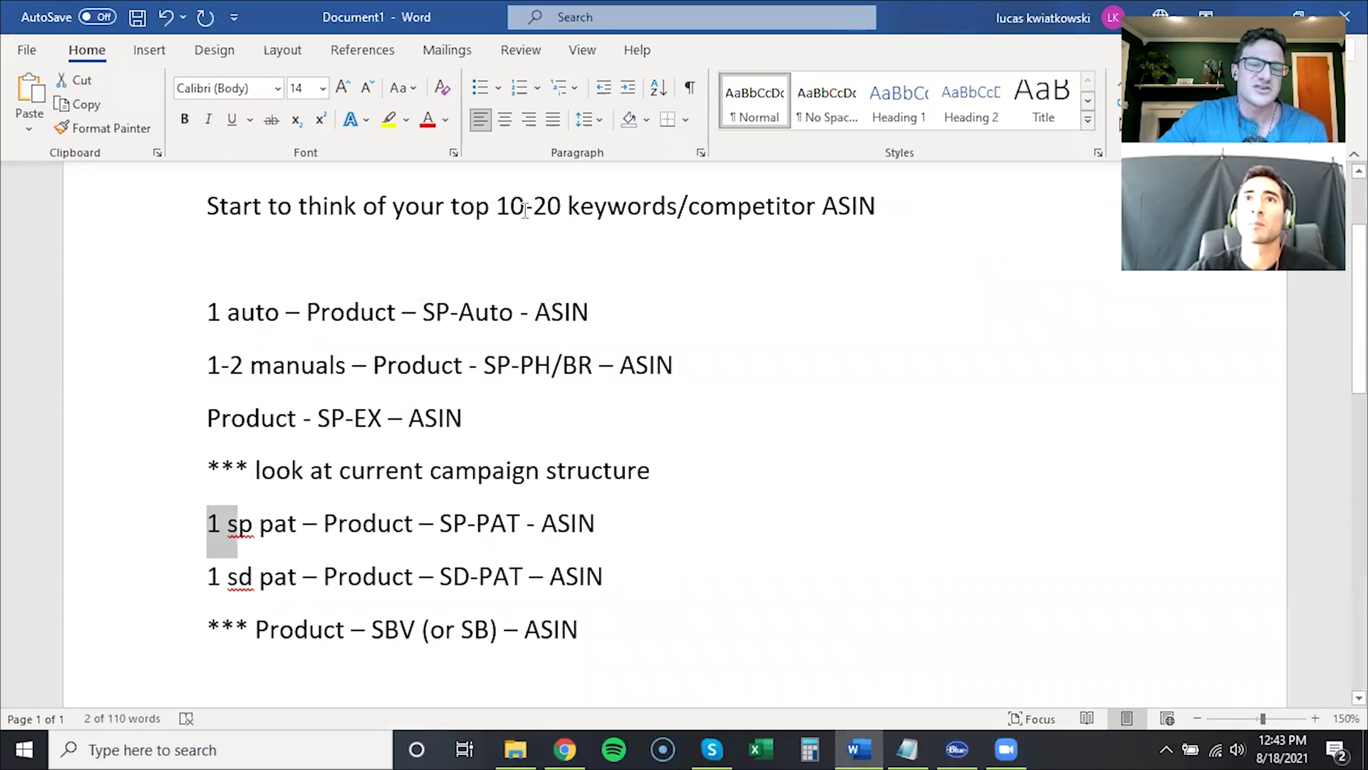
drag(509, 207, 862, 222)
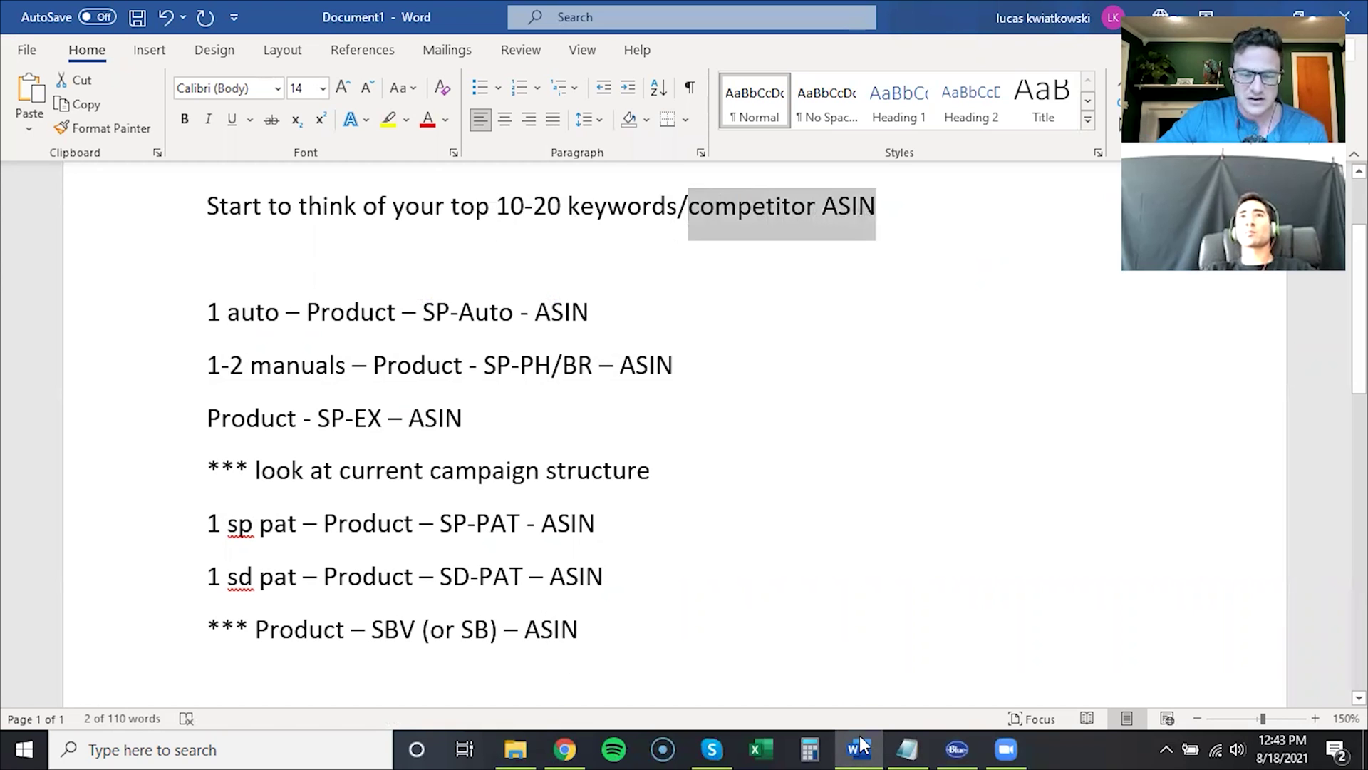
Bring up the Lids - BBS - SP - PAT - 1cop7who campaign from the campaign list in a new tab
key(alt+Tab)
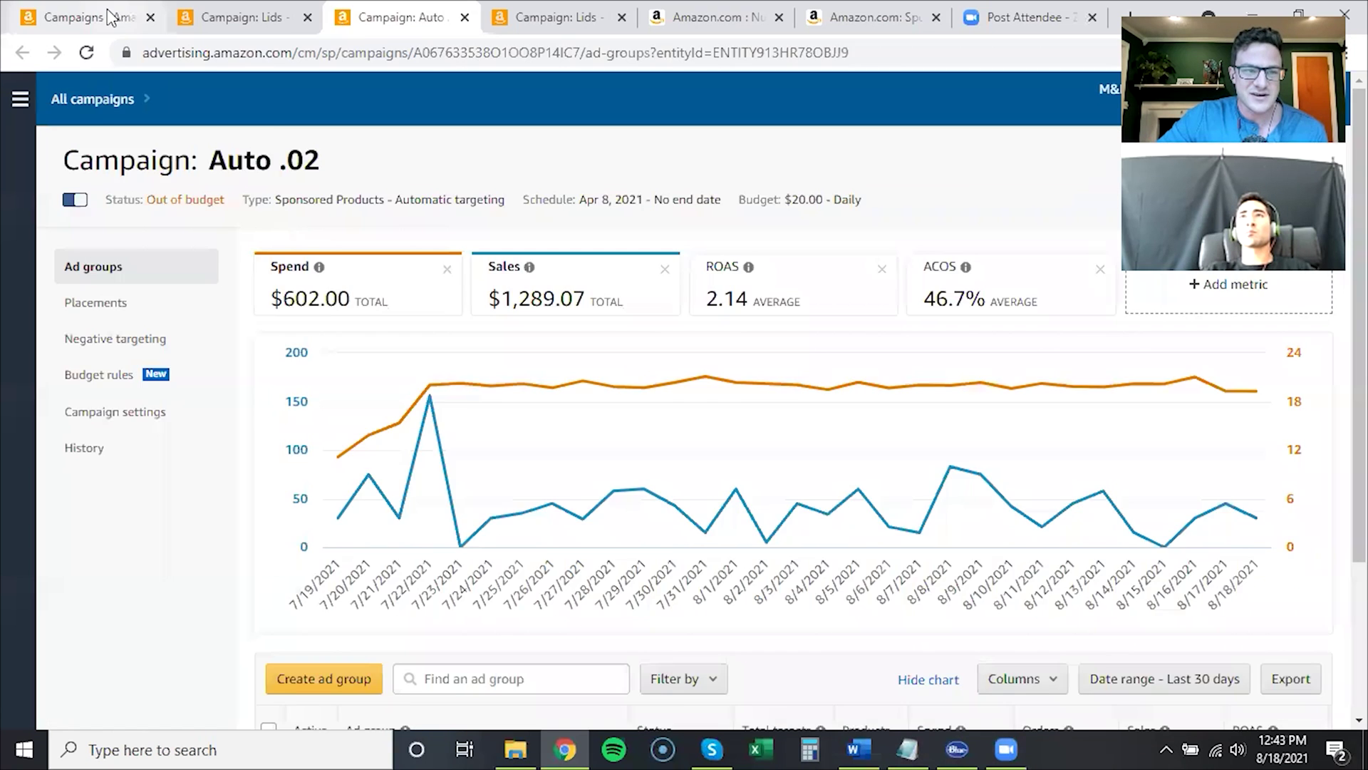
click(86, 17)
right_click(227, 354)
click(314, 365)
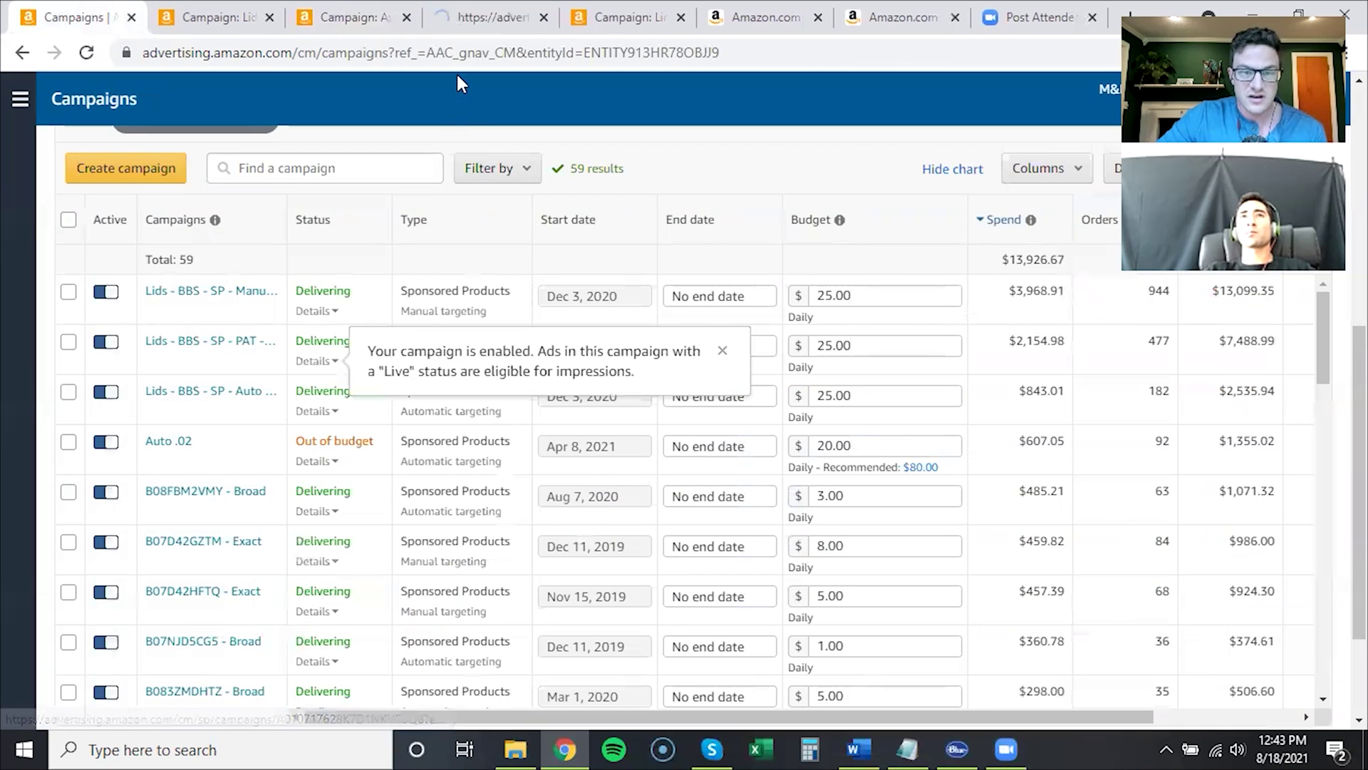
click(475, 17)
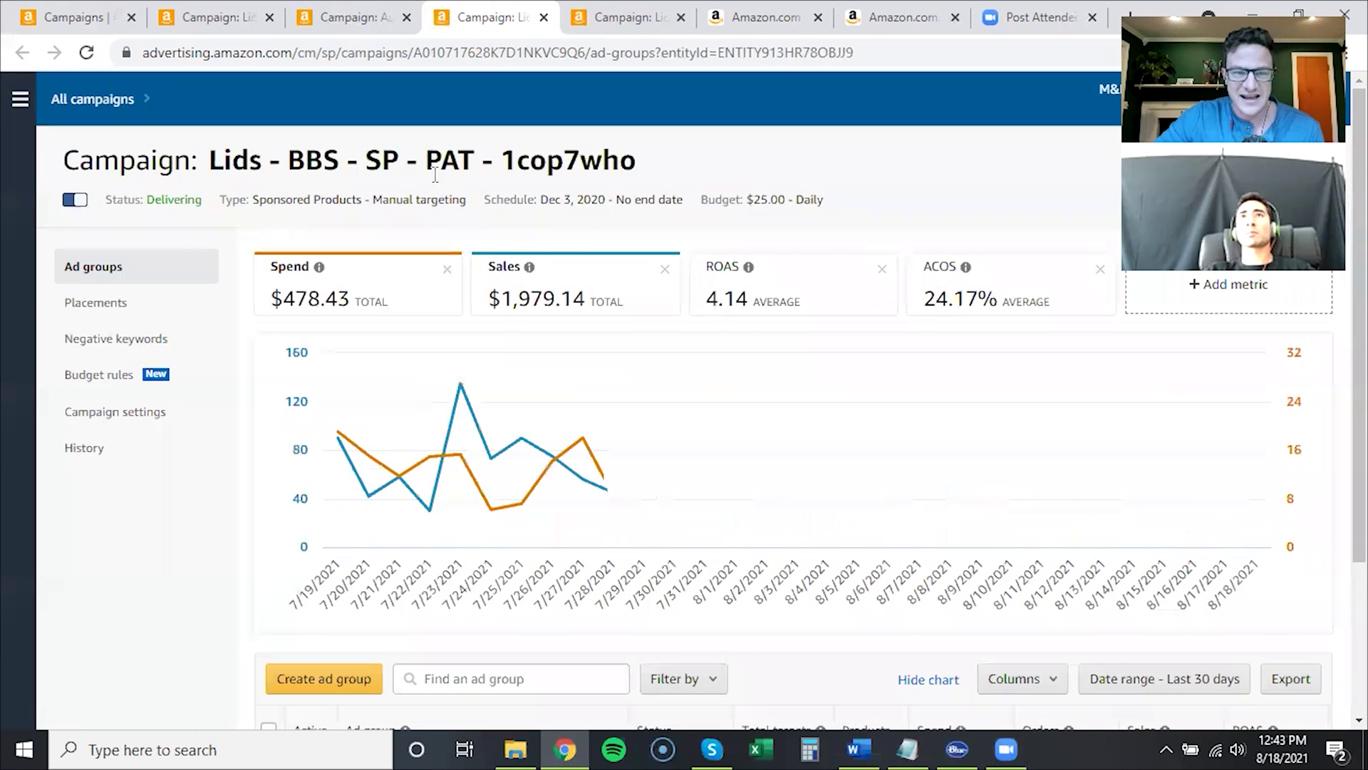
Highlight PAT in the campaign title and go into Ad Group 1's 100 product targets
drag(437, 161, 474, 162)
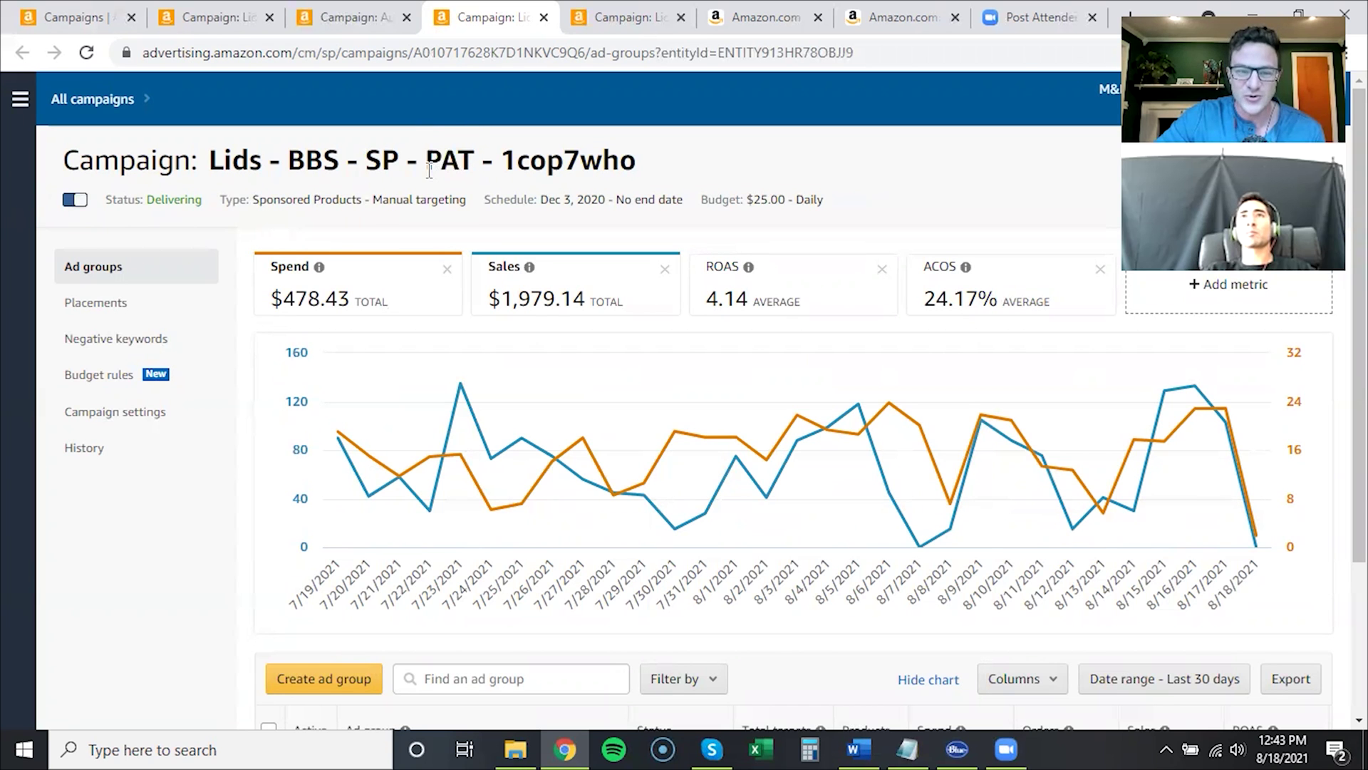
double_click(450, 161)
scroll(1029, 406, down, 2)
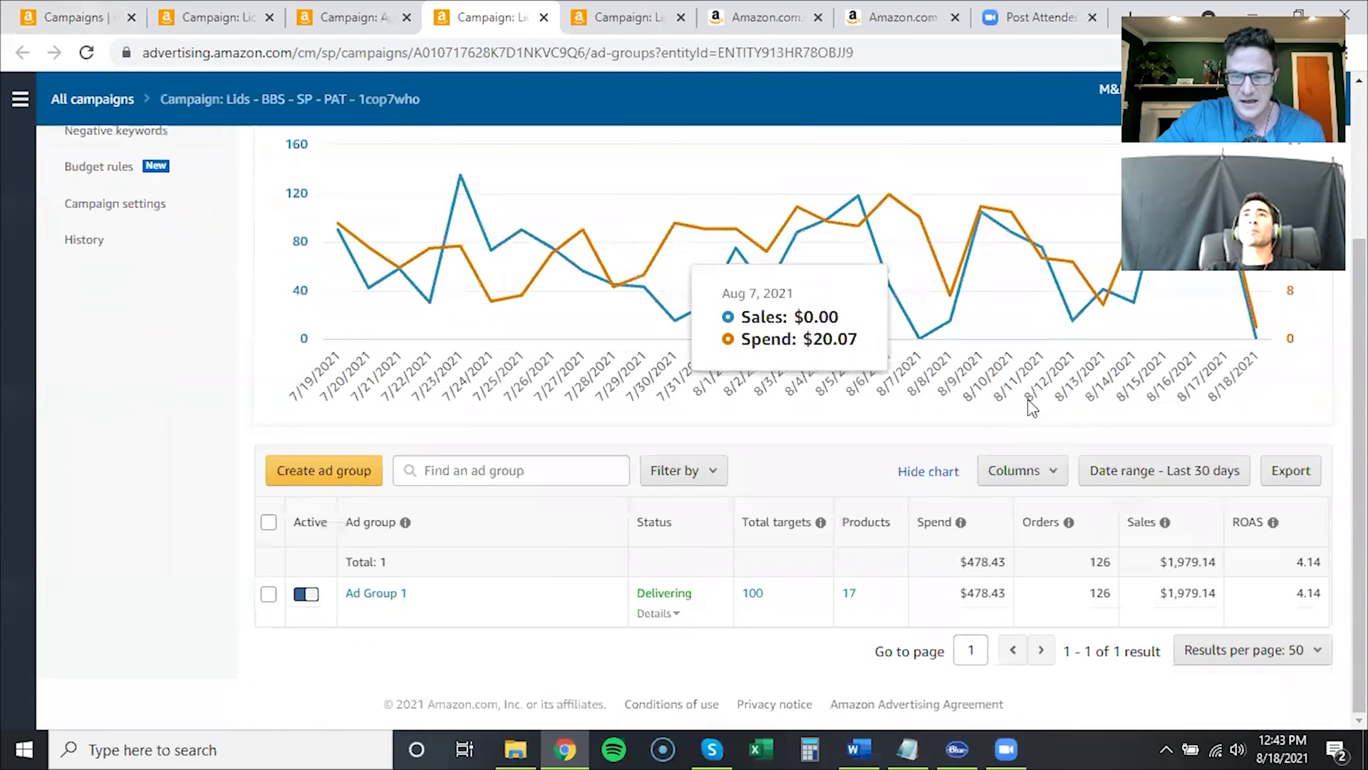
click(752, 596)
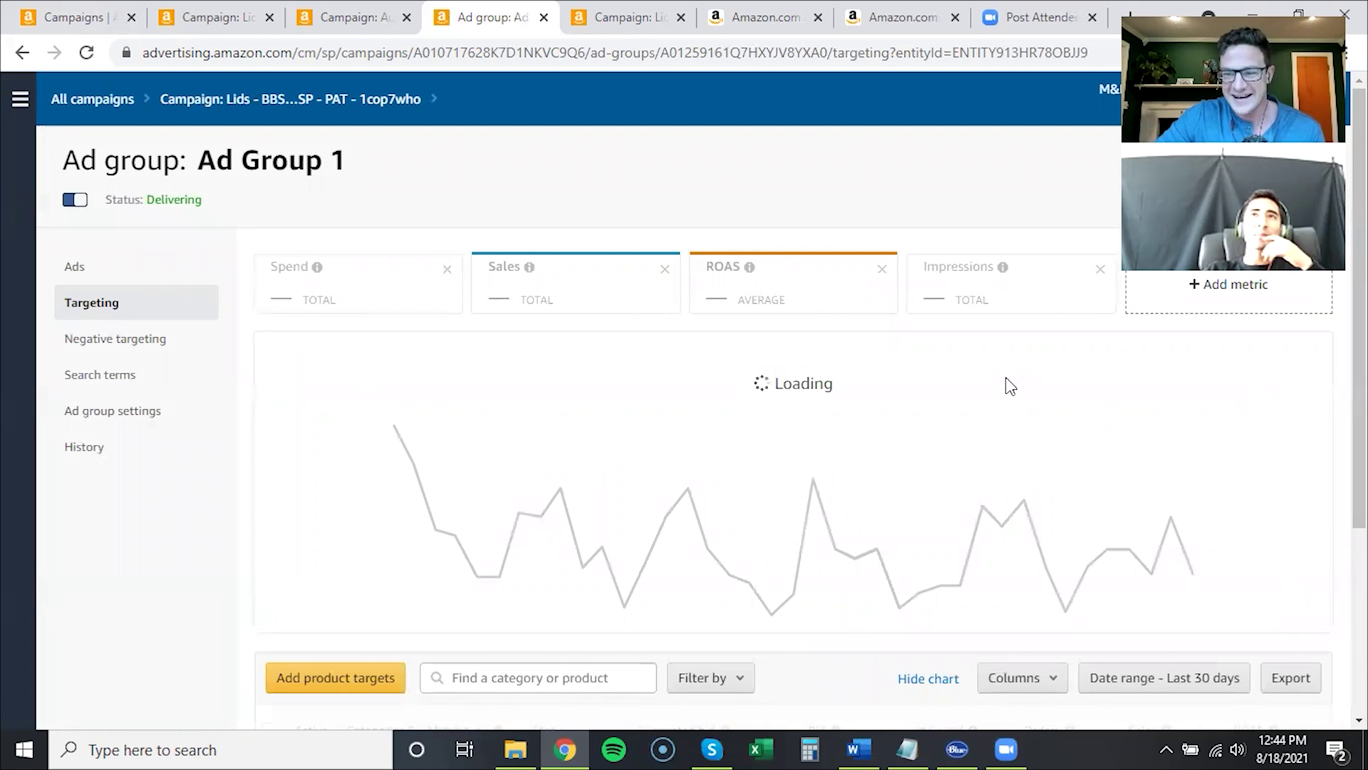
scroll(920, 298, down, 1)
scroll(919, 298, down, 1)
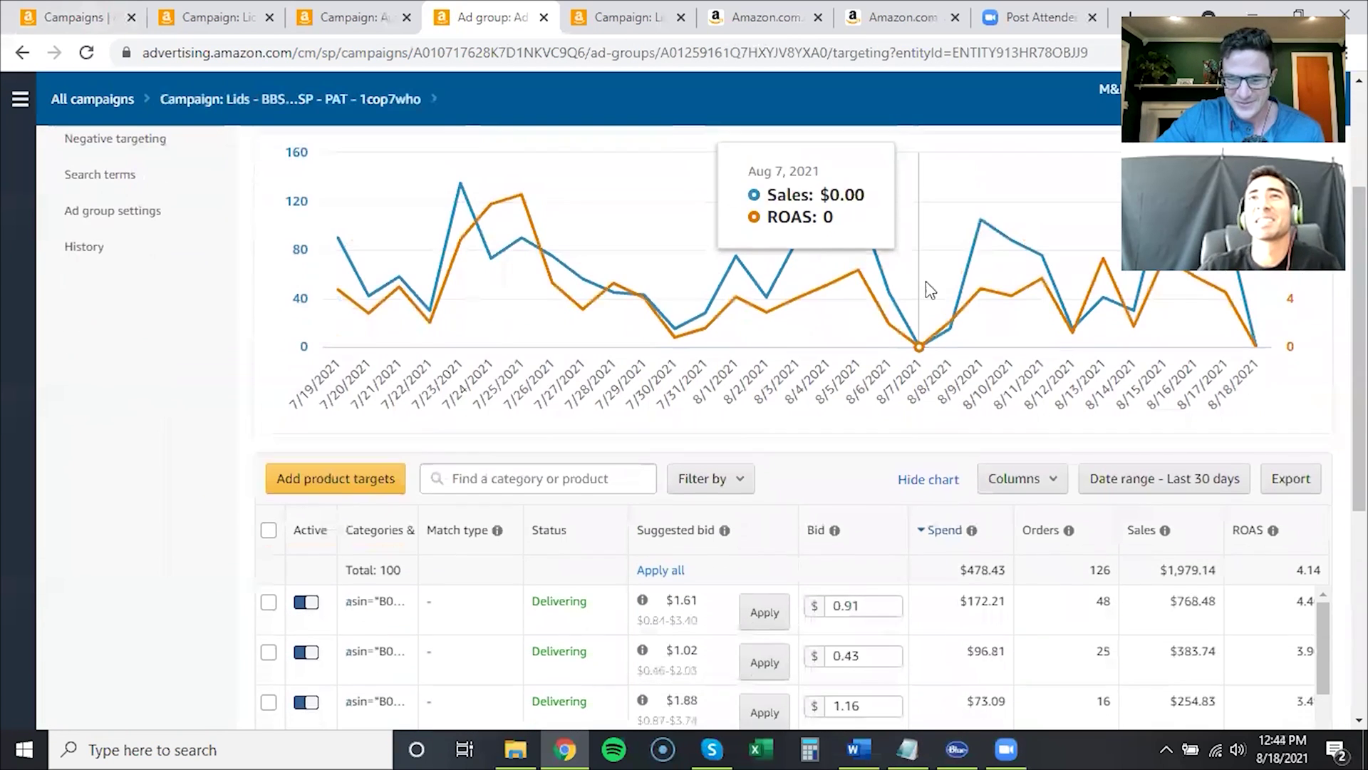
scroll(926, 282, down, 2)
scroll(1075, 274, down, 1)
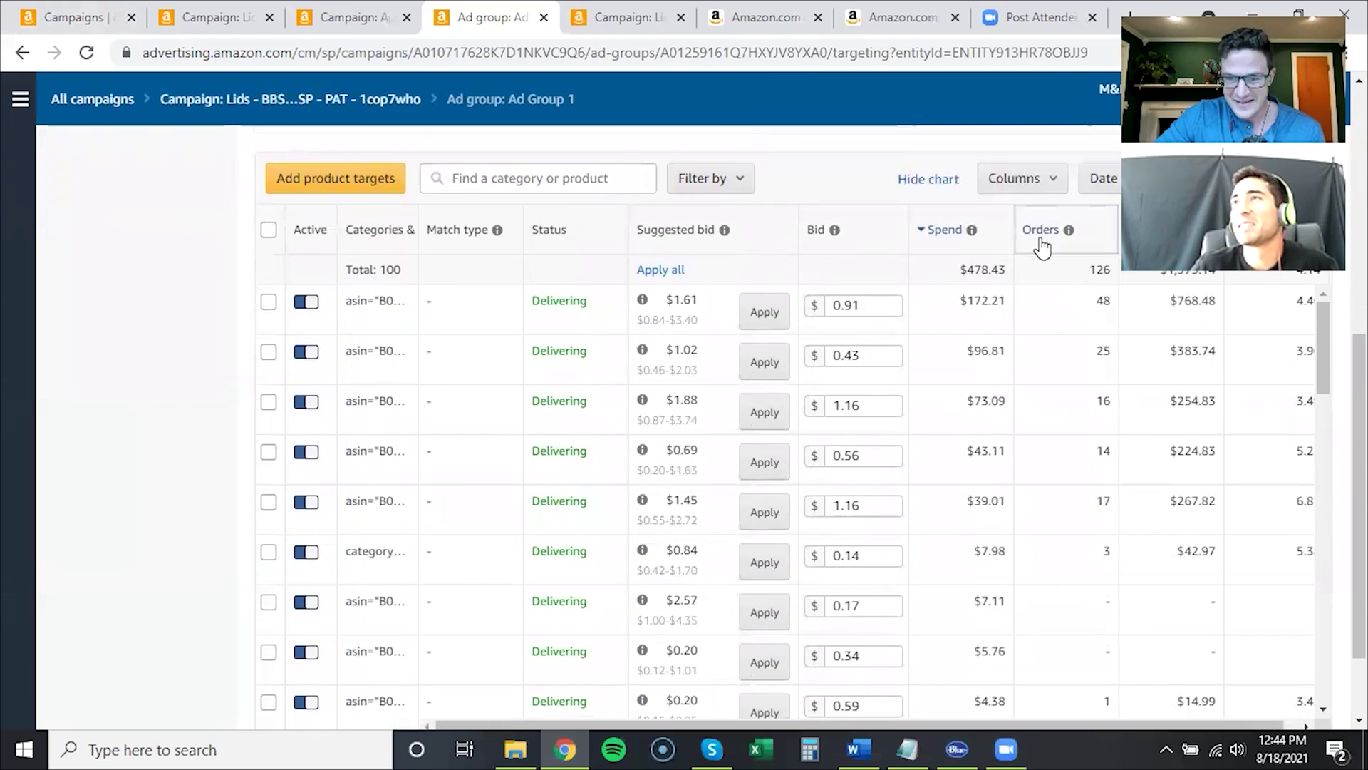
Sort Ad Group 1's product targets by Orders descending, then return to the Word notes
click(1043, 242)
click(1047, 245)
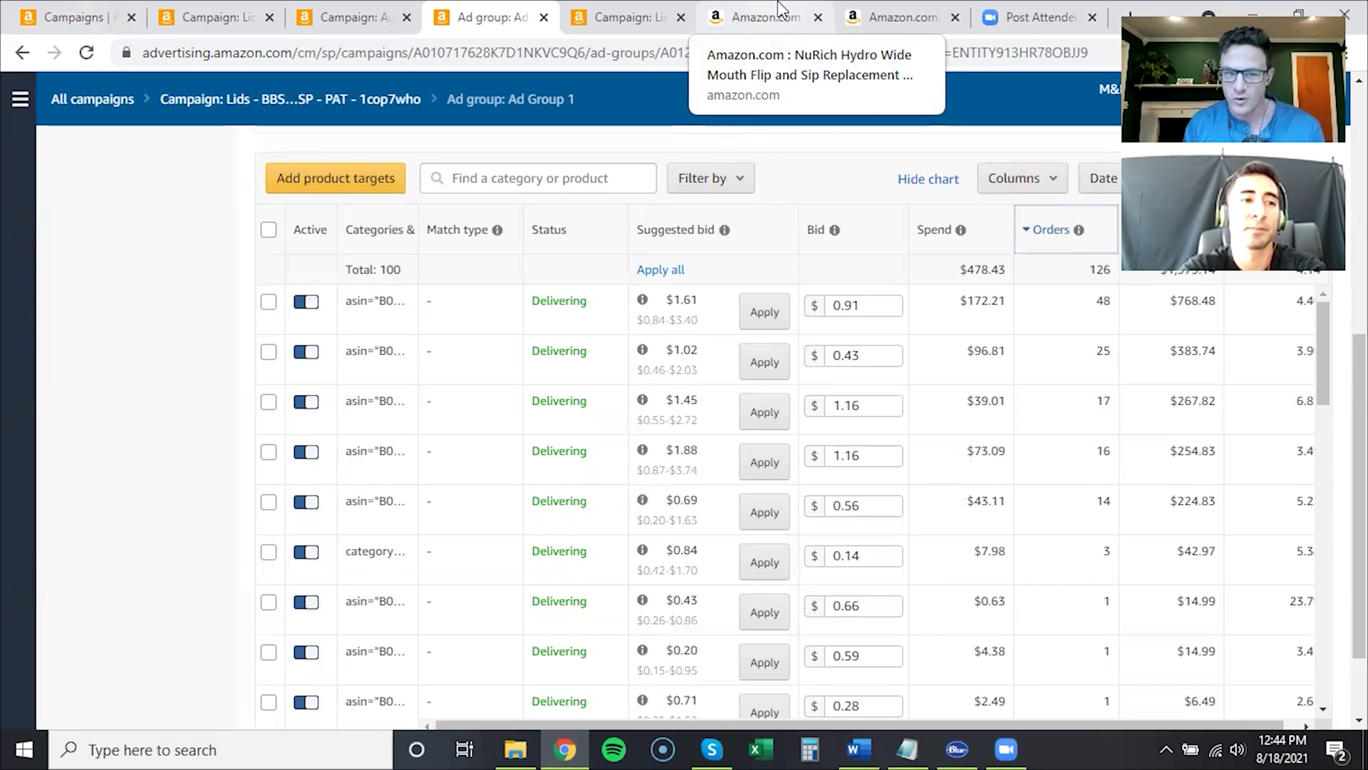
click(880, 736)
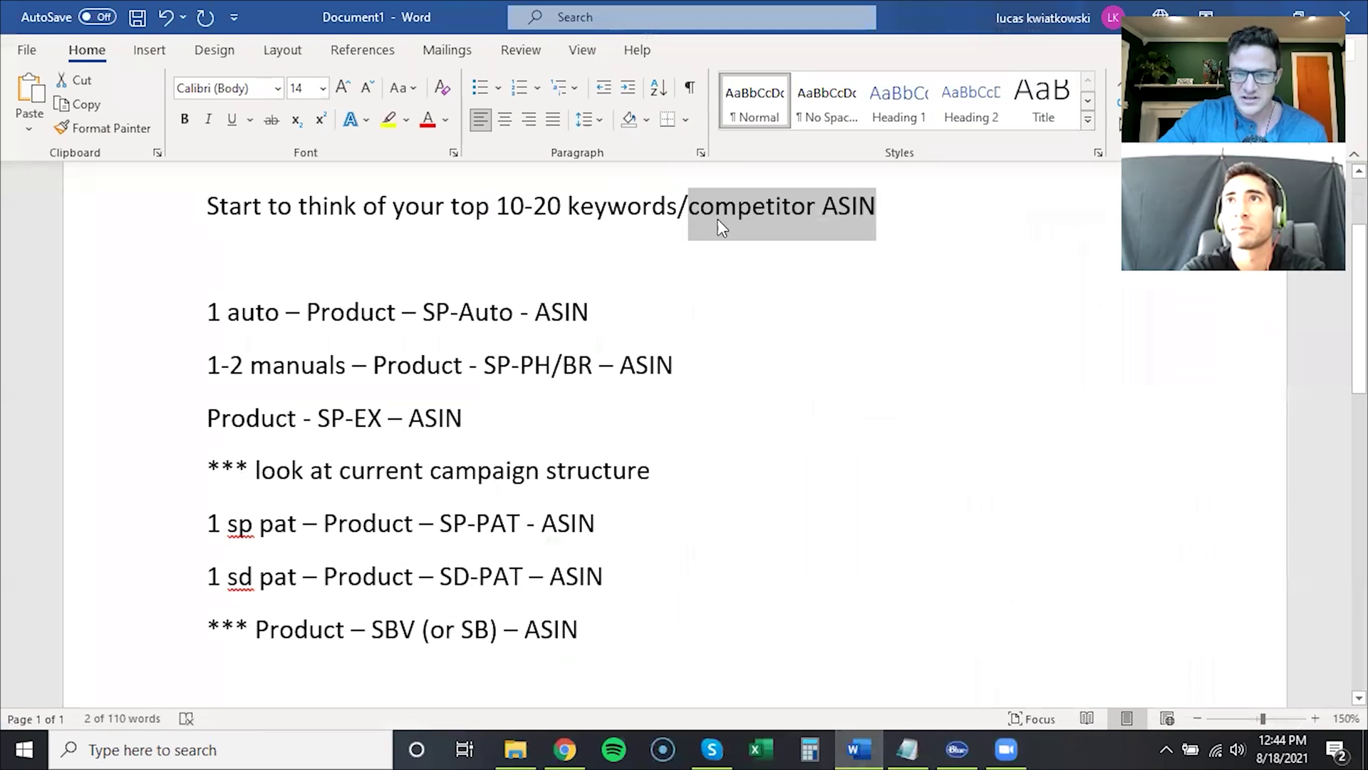
Highlight 10-20, SP-PAT and SD in the naming notes before returning to the ad group page
drag(498, 206, 568, 214)
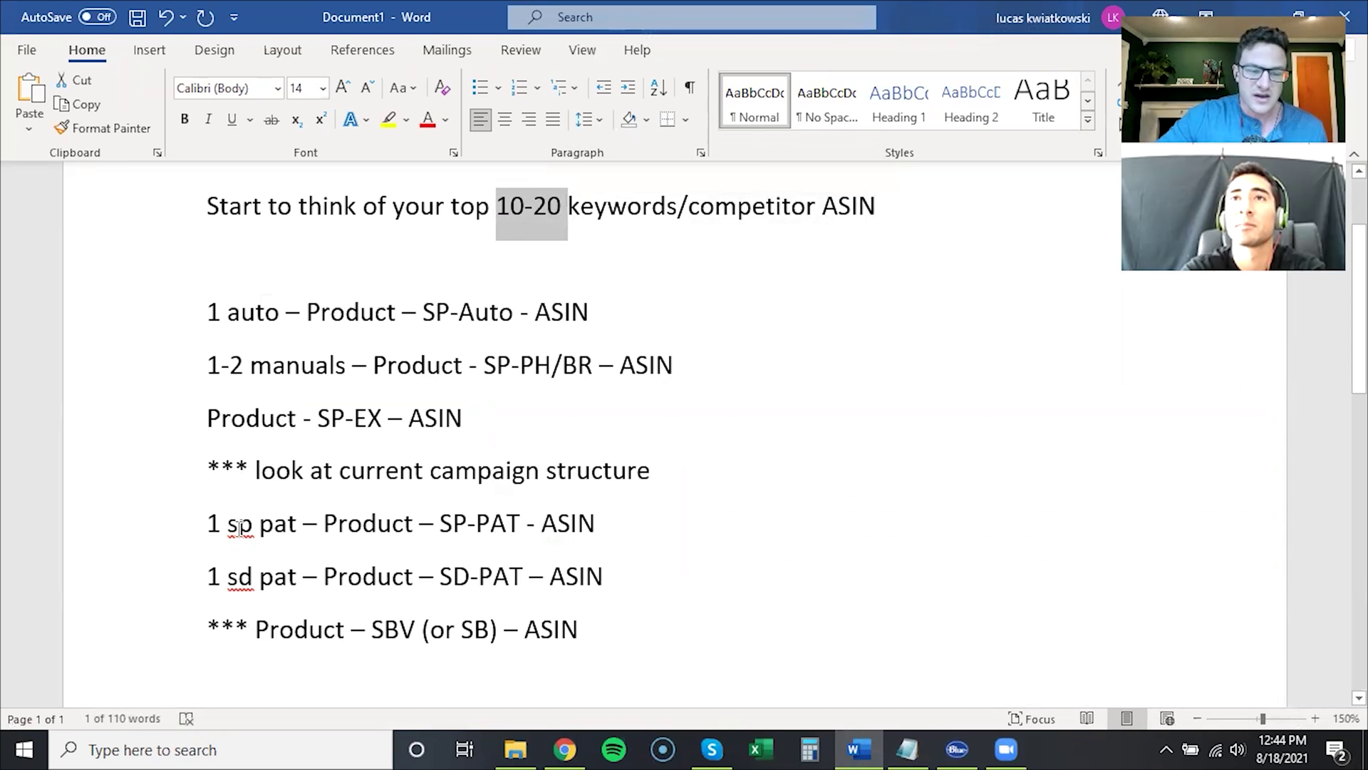
drag(338, 524, 528, 533)
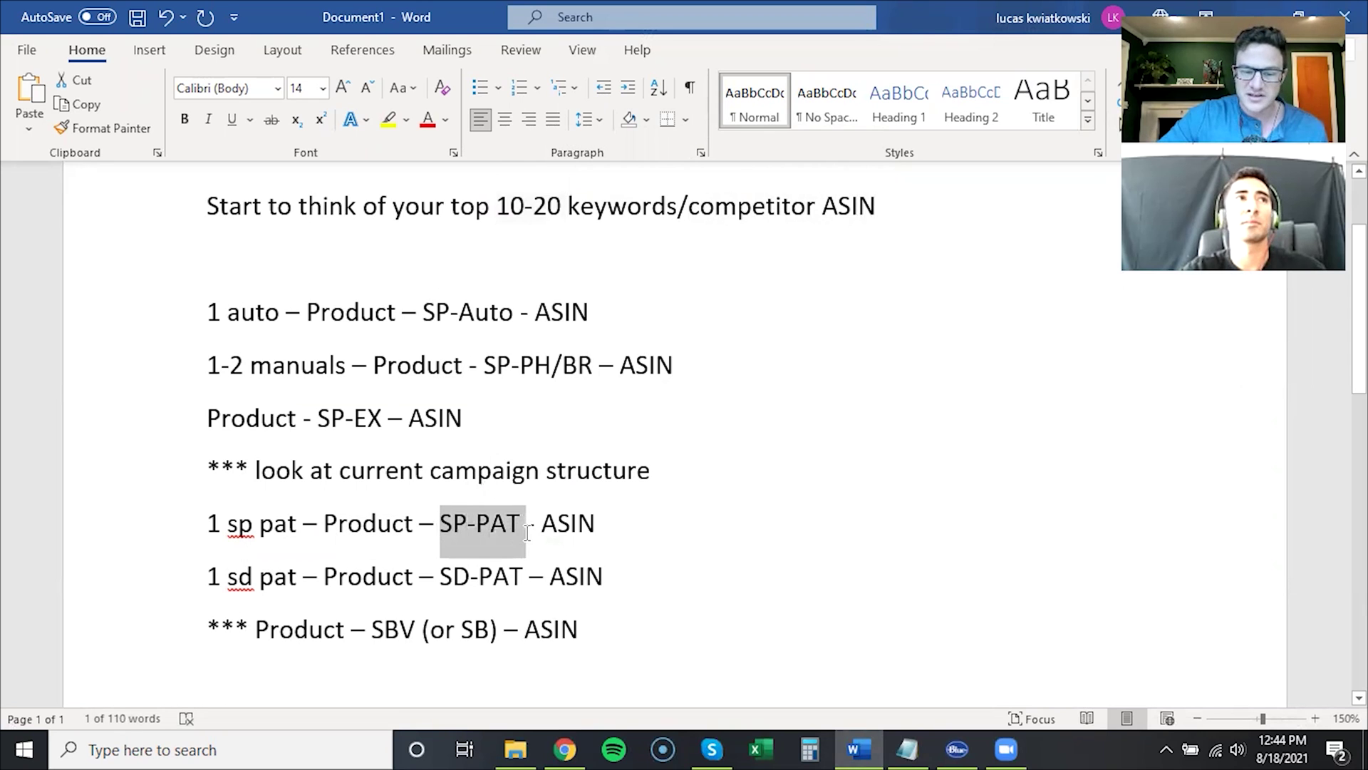
drag(439, 583, 478, 583)
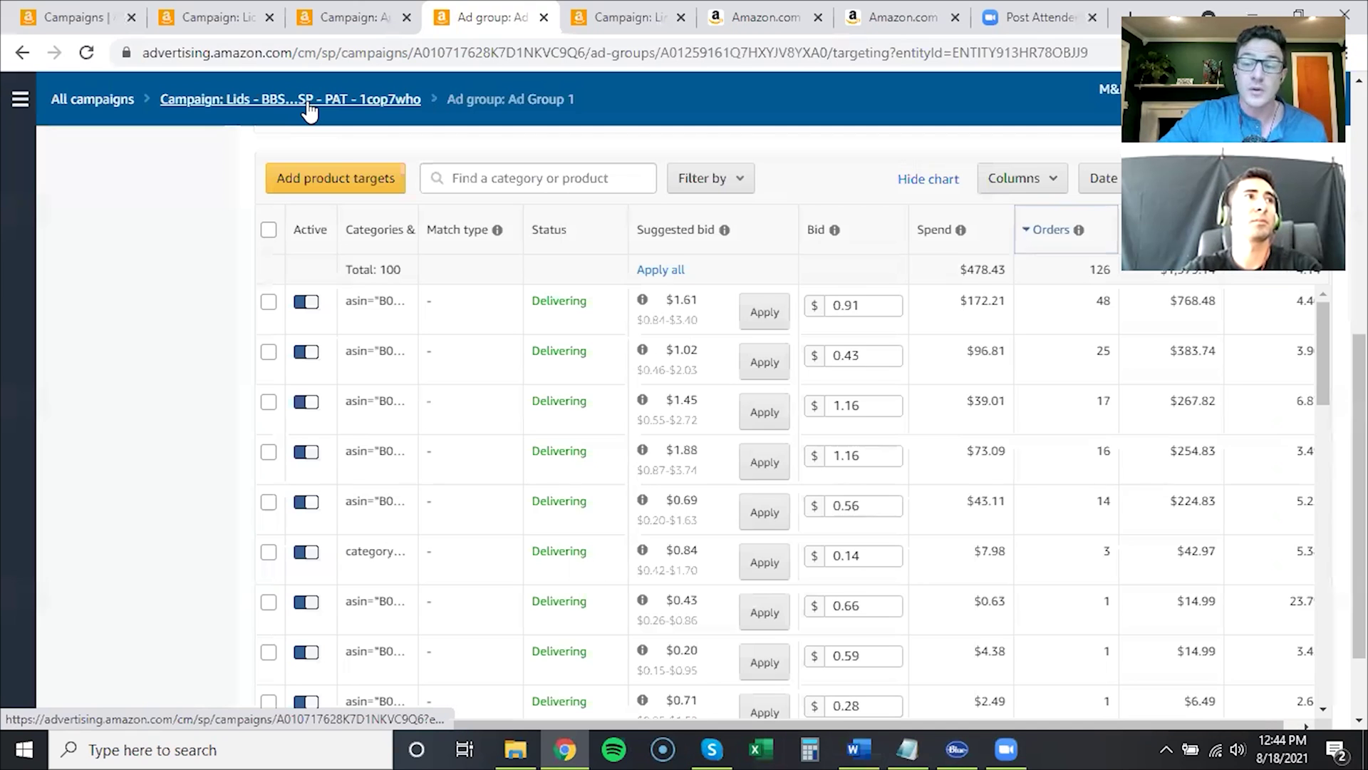
key(alt+Tab)
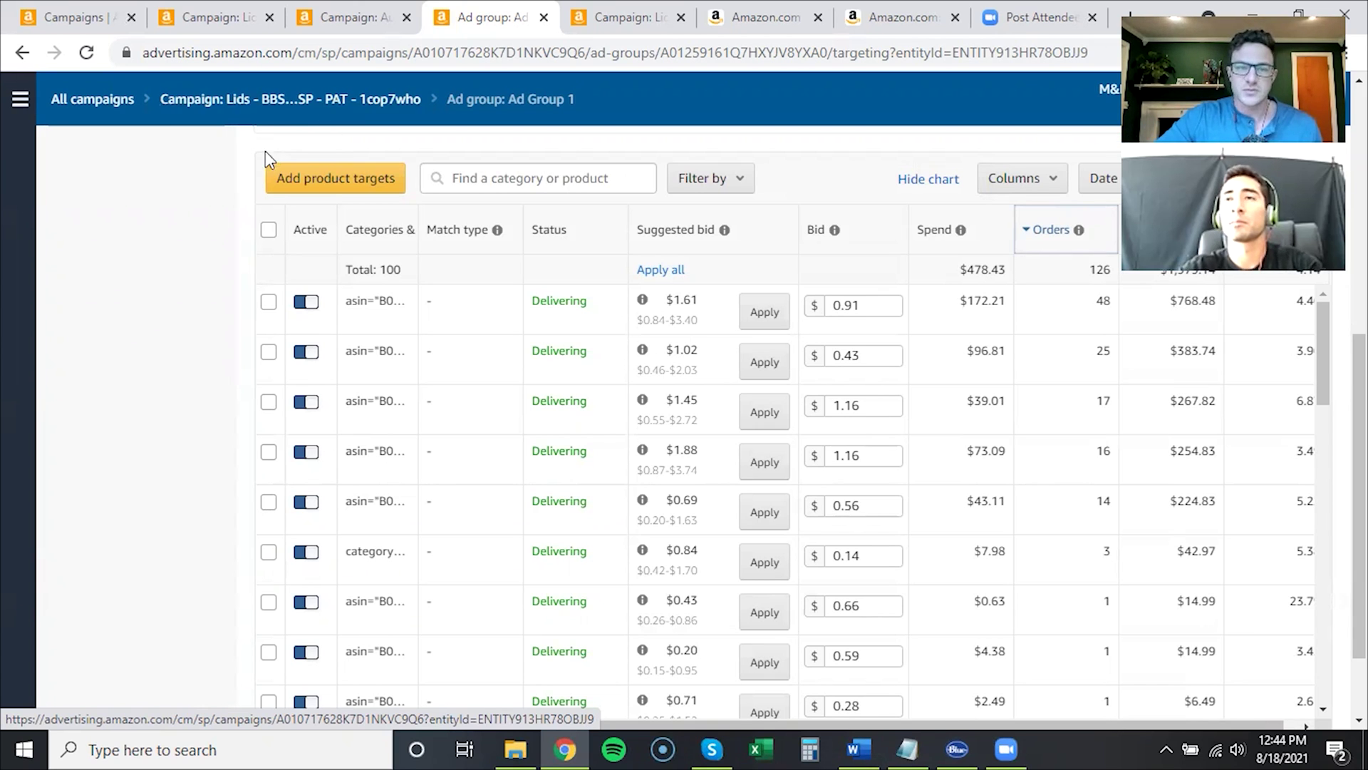
scroll(265, 151, up, 5)
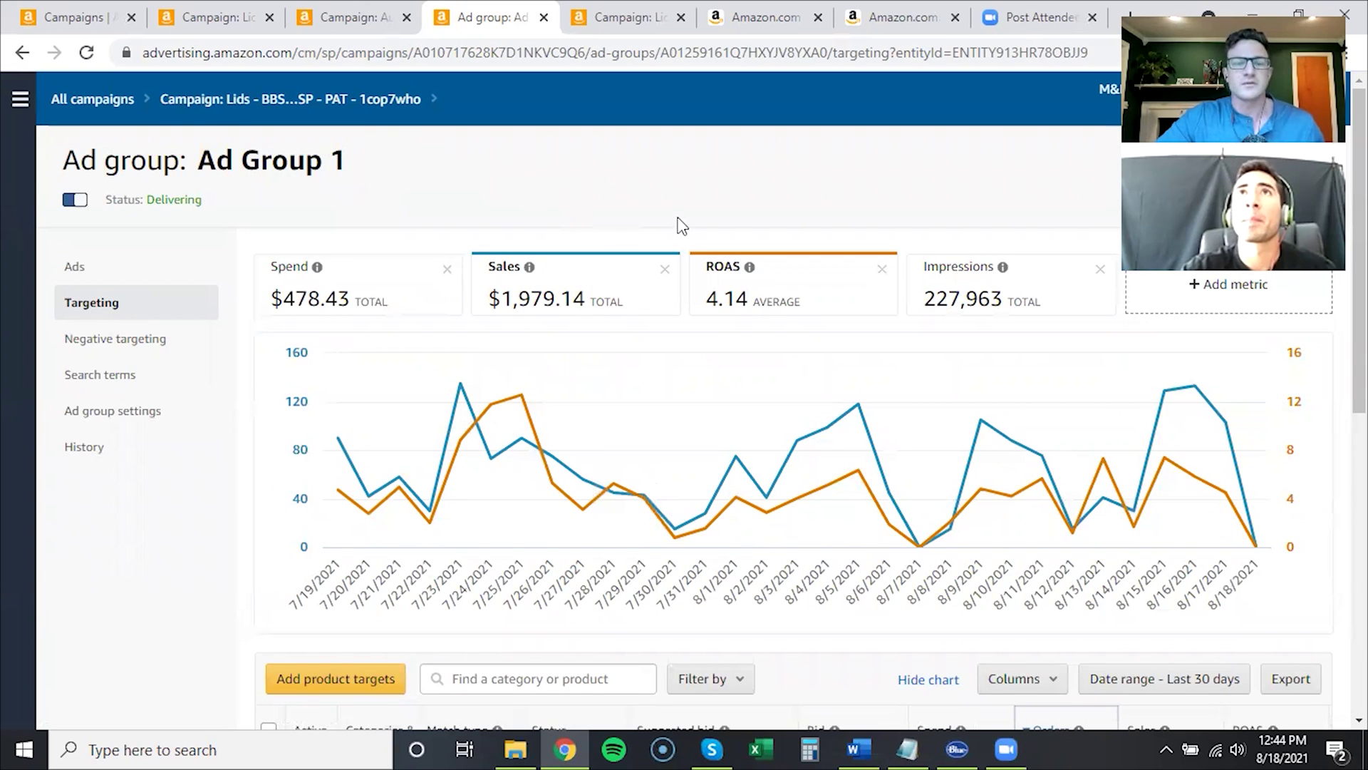